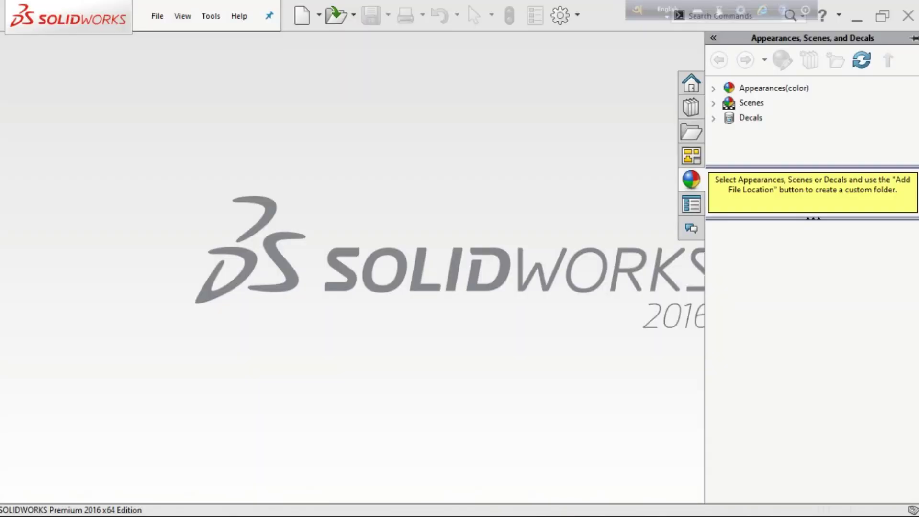
Open the New SOLIDWORKS Document dialog with Part selected, using Ctrl+N
key("ctrl+n")
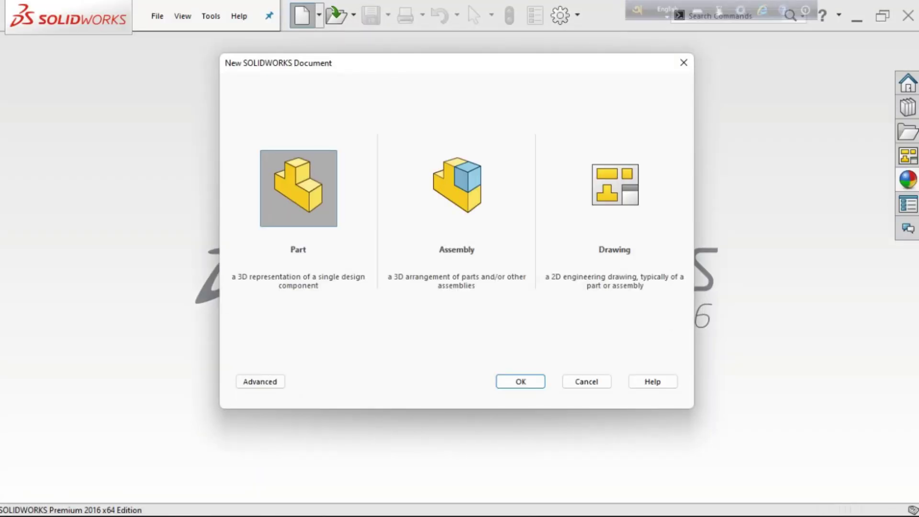
Create a new part and draw a center rectangle at the origin on the Top Plane
key("Return")
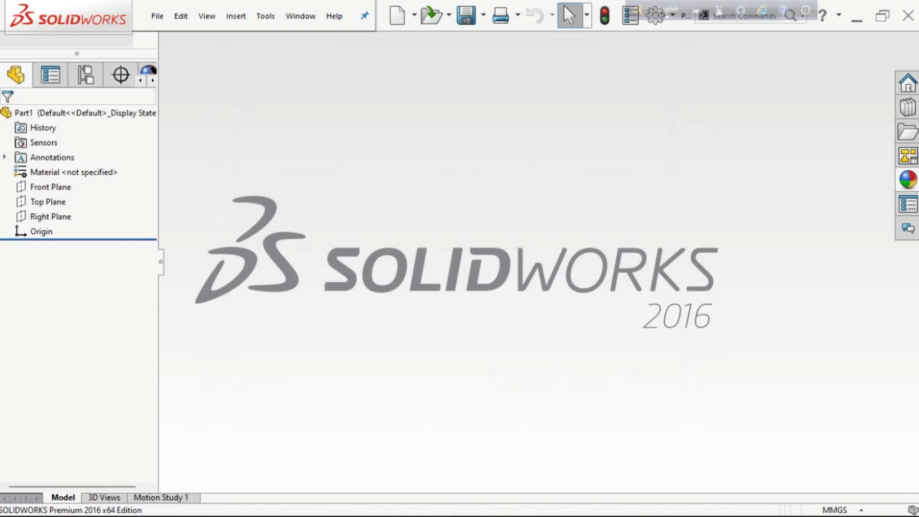
left_click(17, 53)
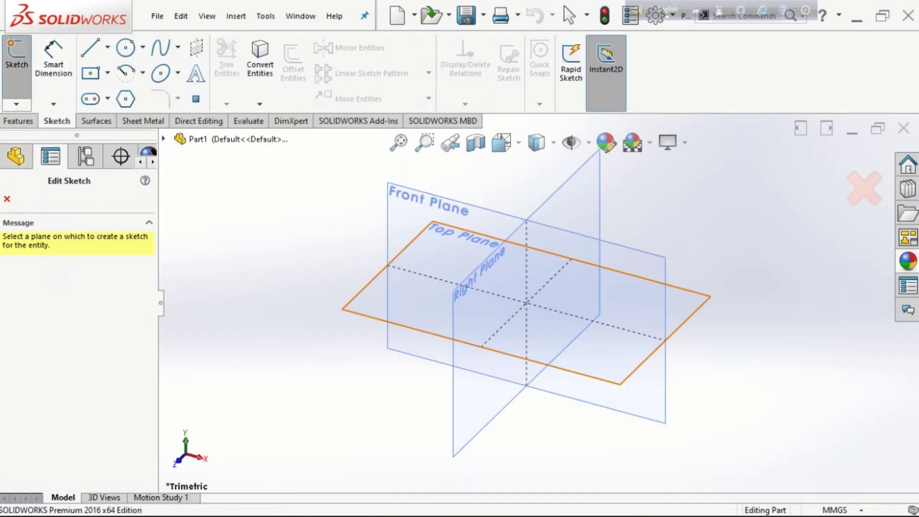
left_click(459, 268)
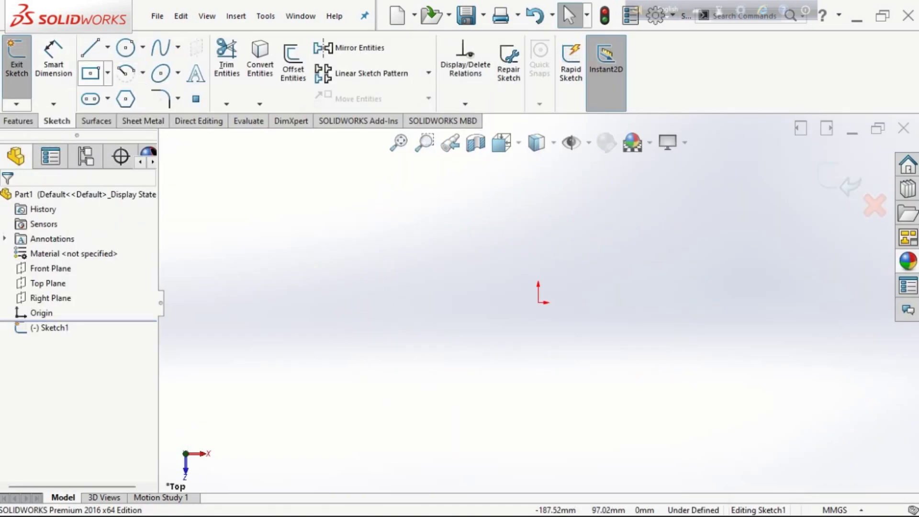
left_click(108, 72)
left_click(134, 109)
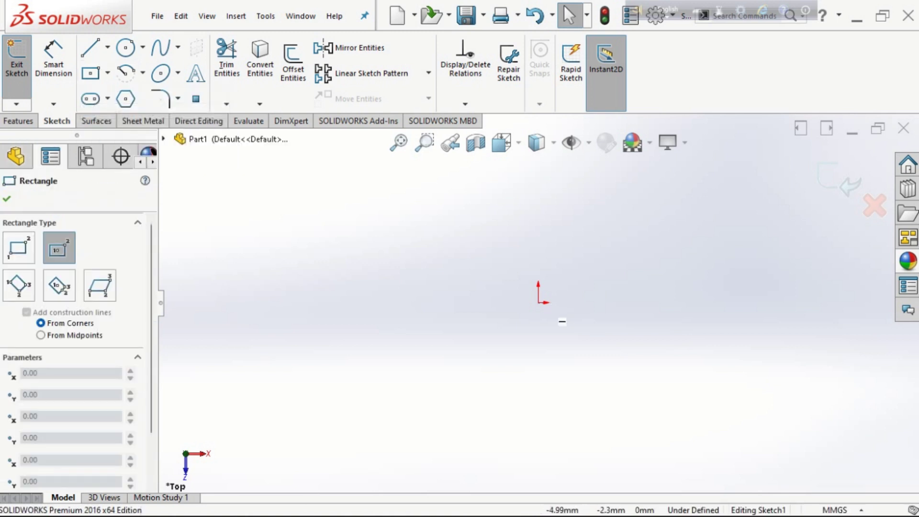
left_click(538, 302)
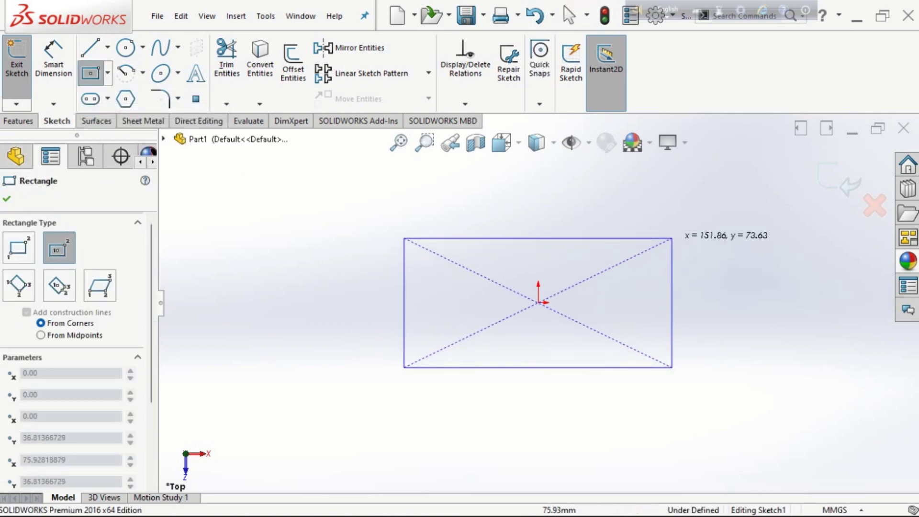
left_click(674, 254)
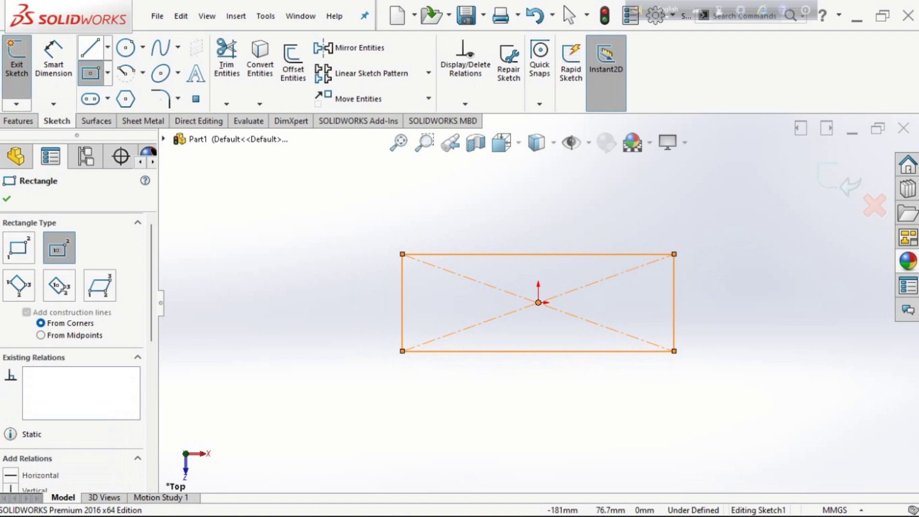
Dimension the rectangle to 35 mm tall and 85 mm wide
left_click(53, 57)
left_click(402, 301)
left_click(332, 287)
type("3")
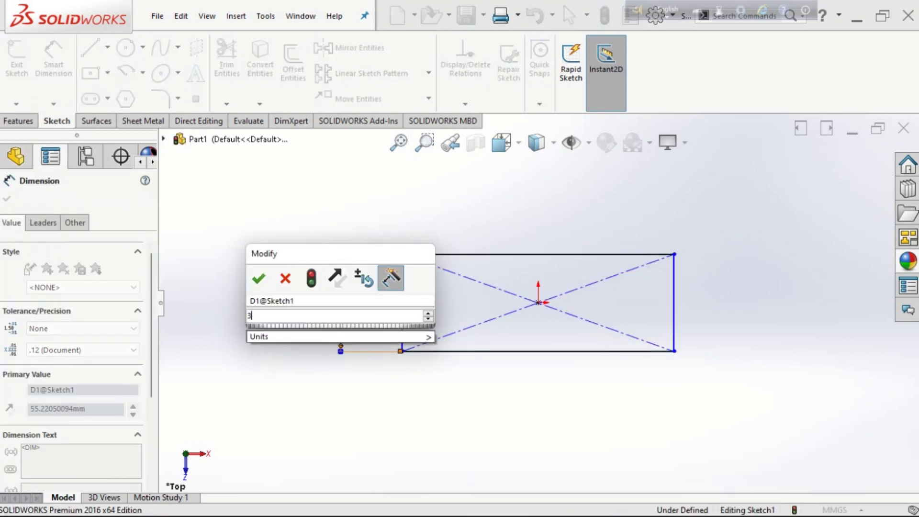
type("5")
key("Return")
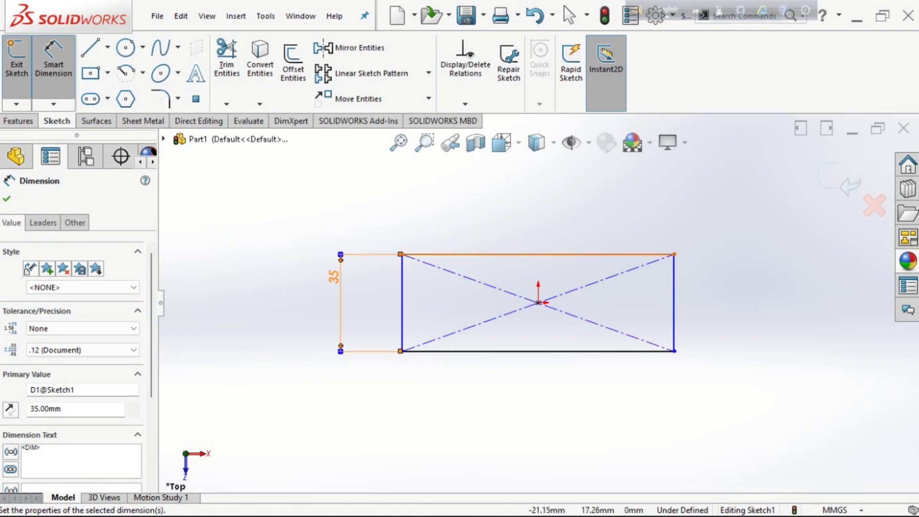
left_click(536, 254)
left_click(531, 216)
type("85")
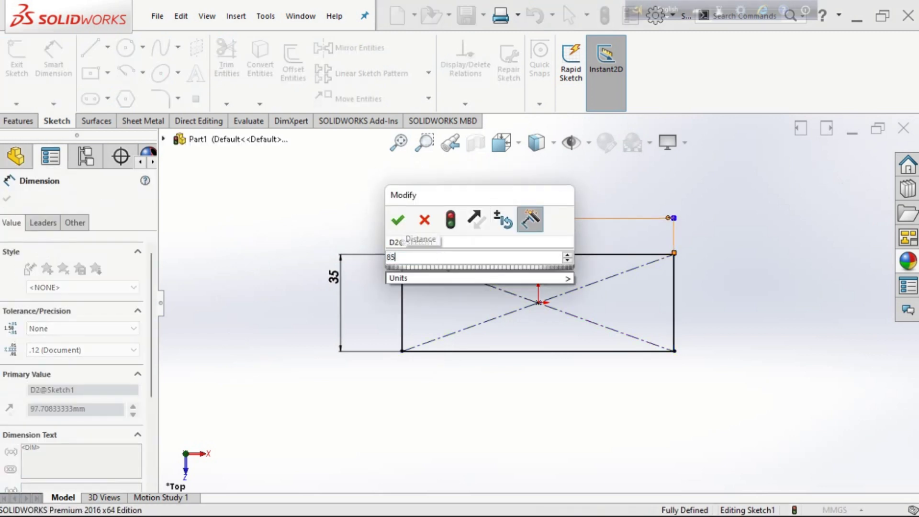
key("Return")
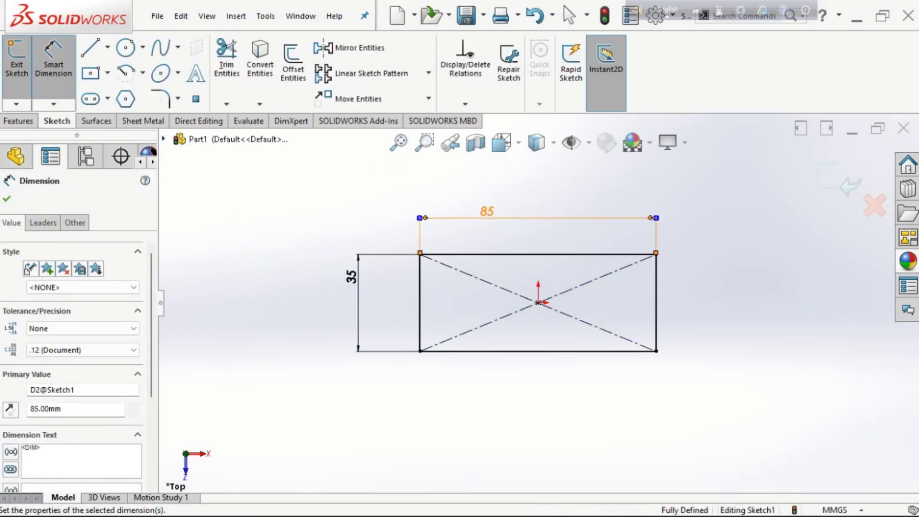
key("Escape")
key("Escape")
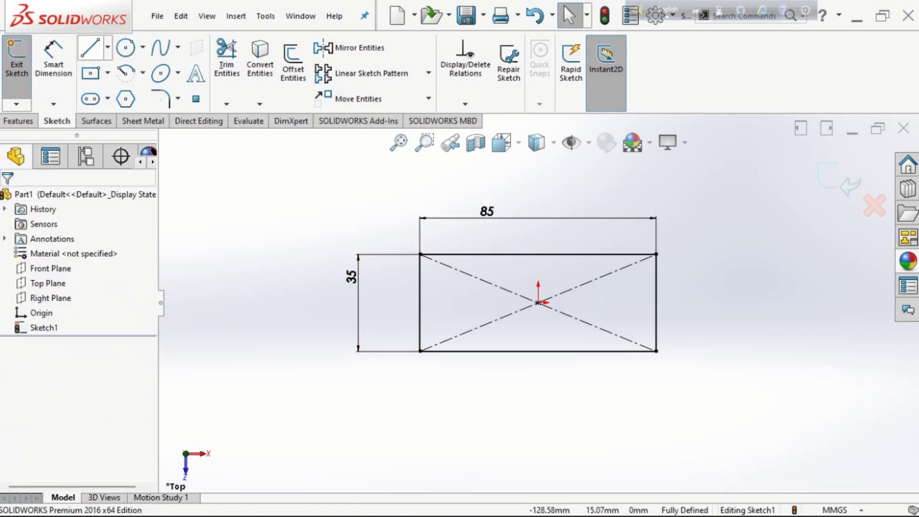
Draw connected lines along the bottom edge forming a left-of-centre notch and a right-end notch
key("l")
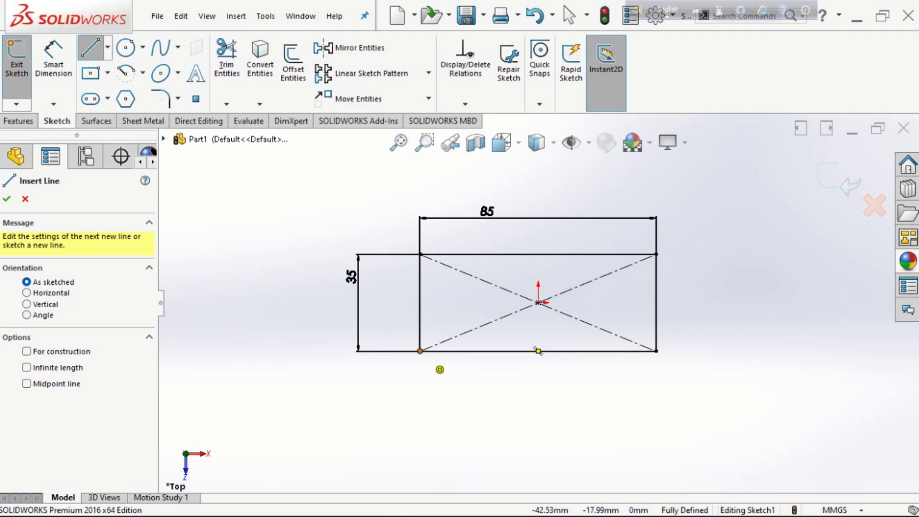
left_click(420, 352)
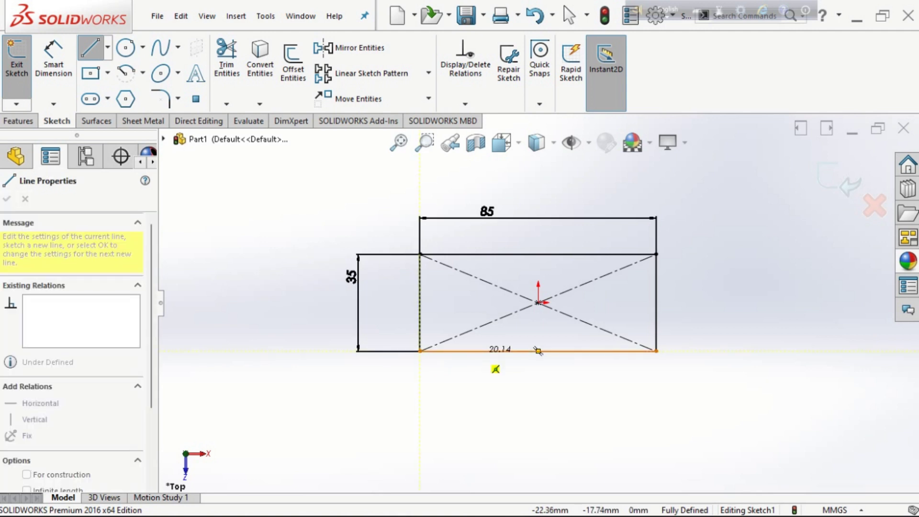
left_click(476, 352)
left_click(475, 315)
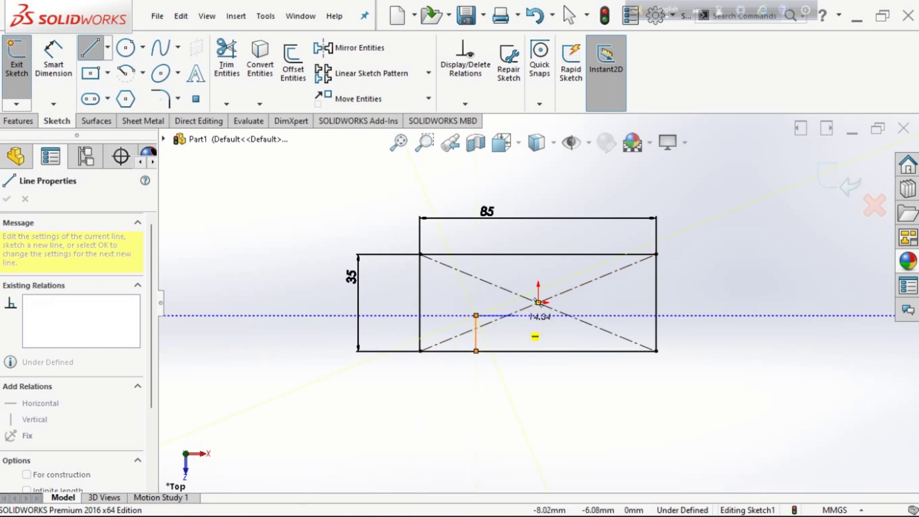
left_click(515, 315)
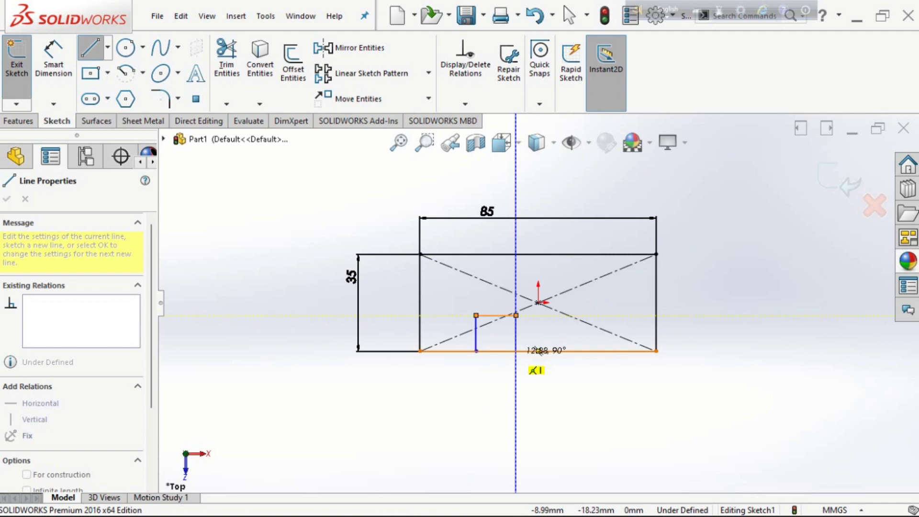
left_click(515, 352)
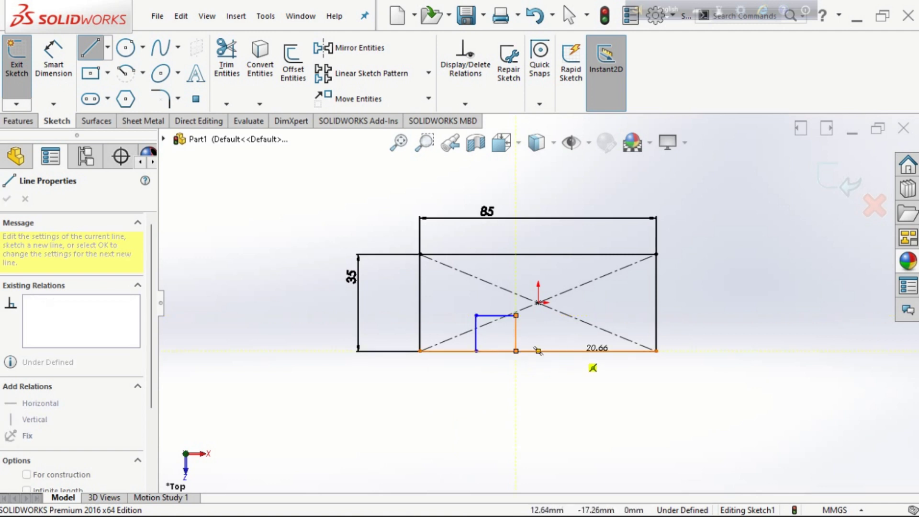
left_click(577, 352)
left_click(576, 318)
left_click(655, 318)
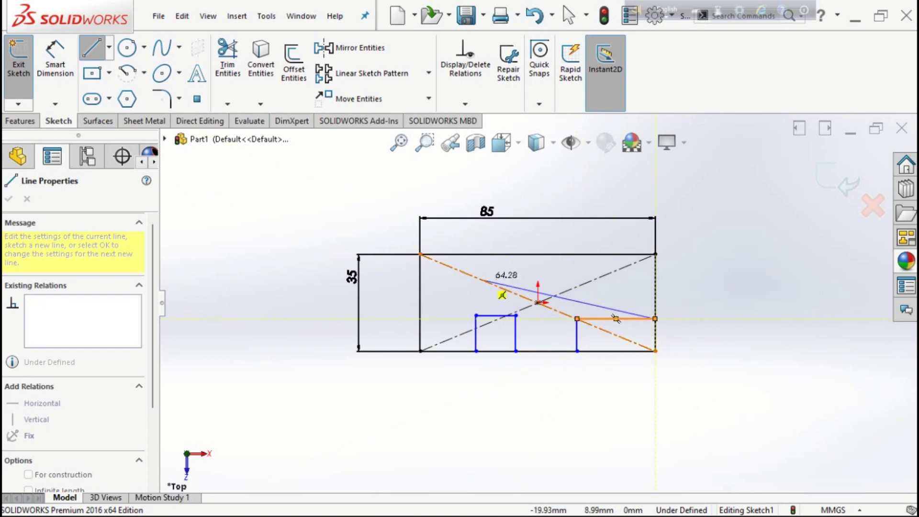
left_click(606, 318)
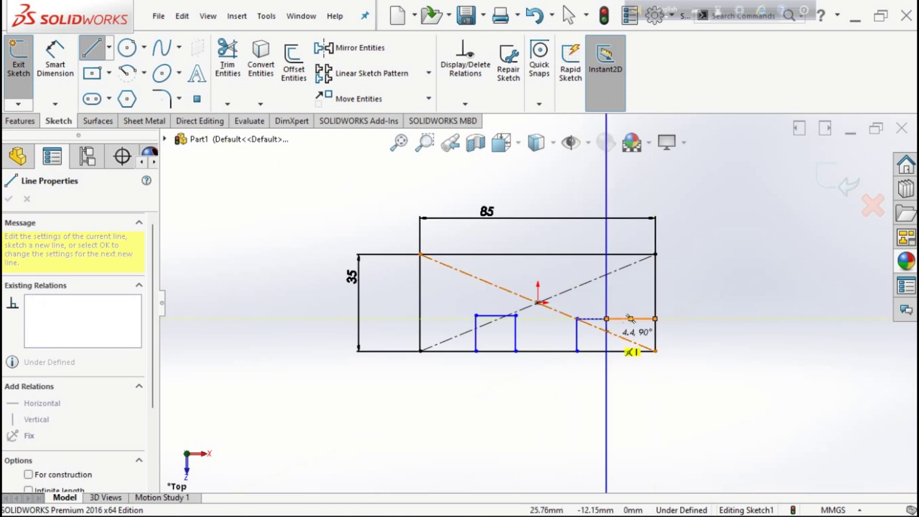
left_click(606, 352)
key("Escape")
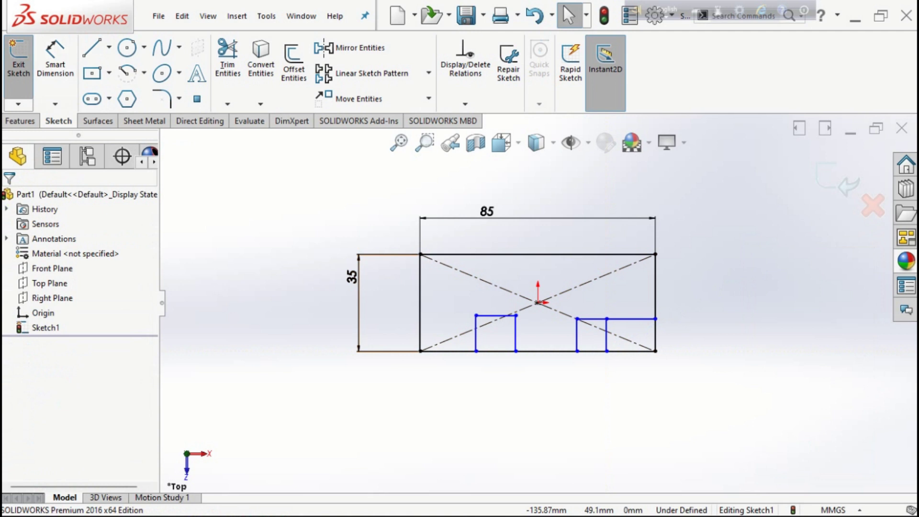
Dimension the left notch 15 mm high and 20 mm wide
left_click(55, 91)
left_click(476, 335)
left_click(420, 306)
left_click(330, 310)
type("15")
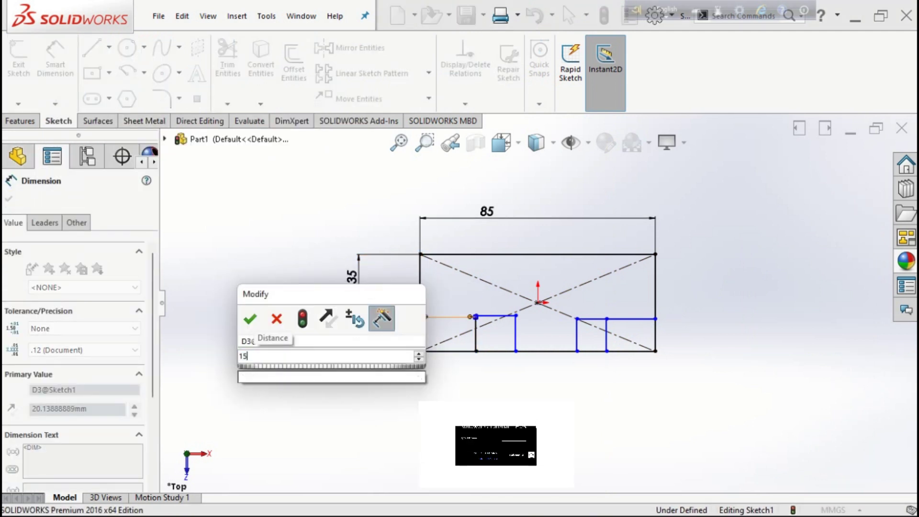
key("Return")
left_click(461, 335)
left_click(516, 335)
left_click(488, 392)
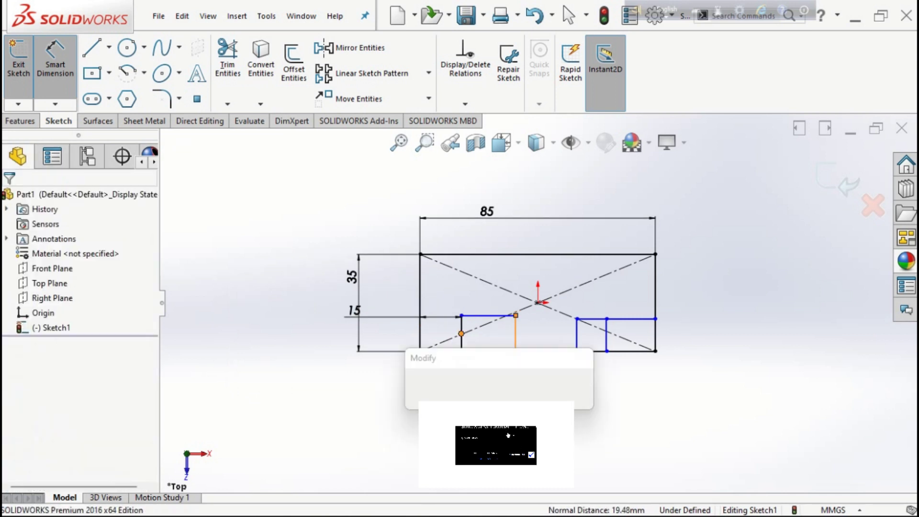
type("20")
key("Return")
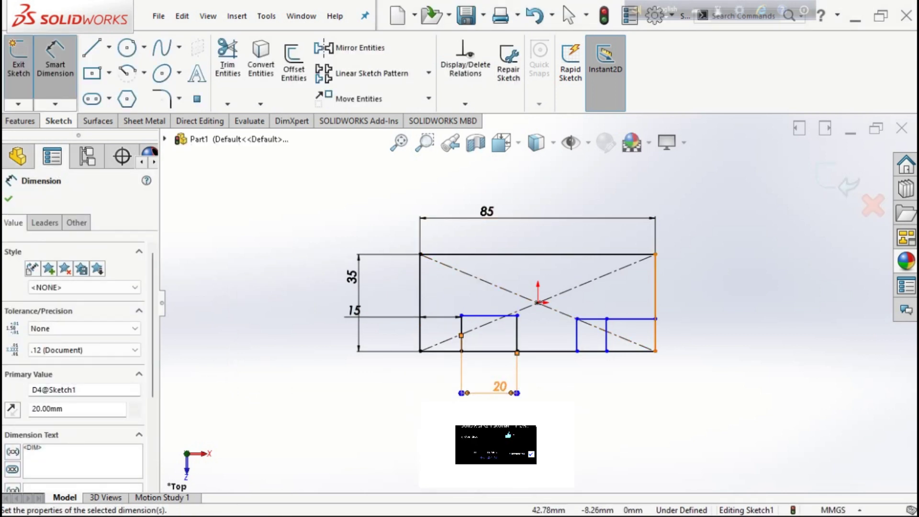
Dimension the right notch 15 mm high and 20 mm wide
left_click(607, 335)
left_click(655, 335)
left_click(622, 317)
type("15")
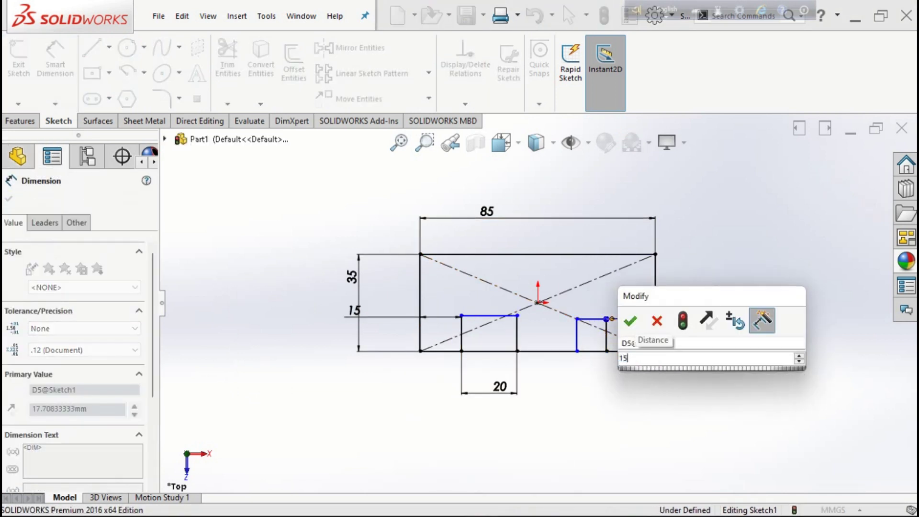
key("Return")
left_click(577, 335)
left_click(614, 335)
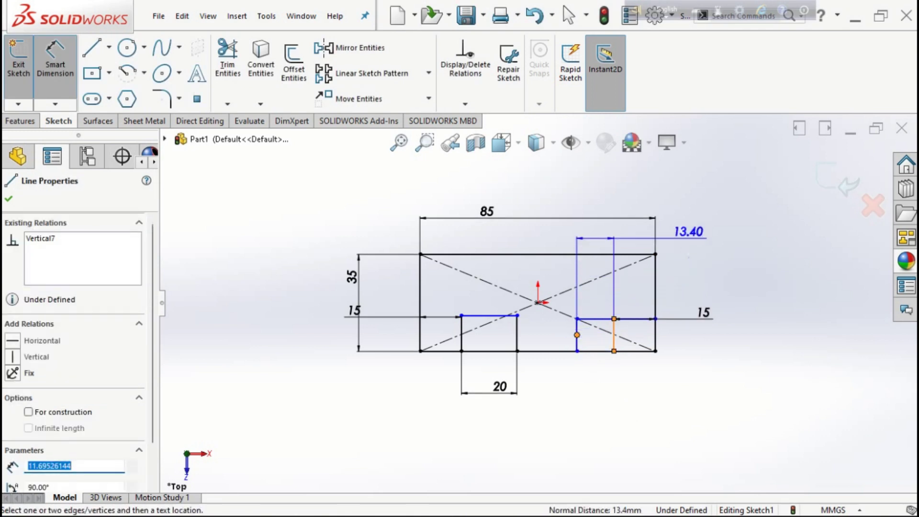
left_click(636, 232)
type("20")
key("Return")
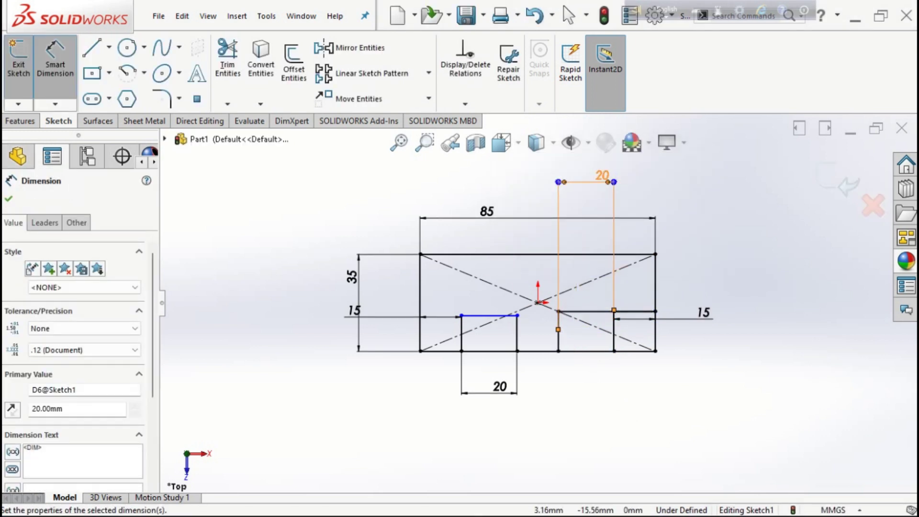
Try an extra dimension and decline it as redundant and over-defining
left_click(558, 335)
left_click(523, 330)
left_click(532, 281)
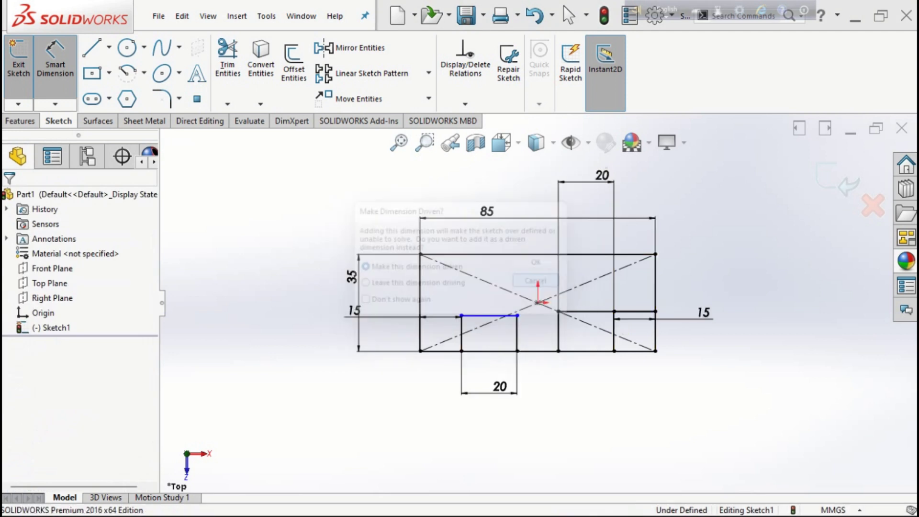
left_click(228, 62)
left_click(55, 62)
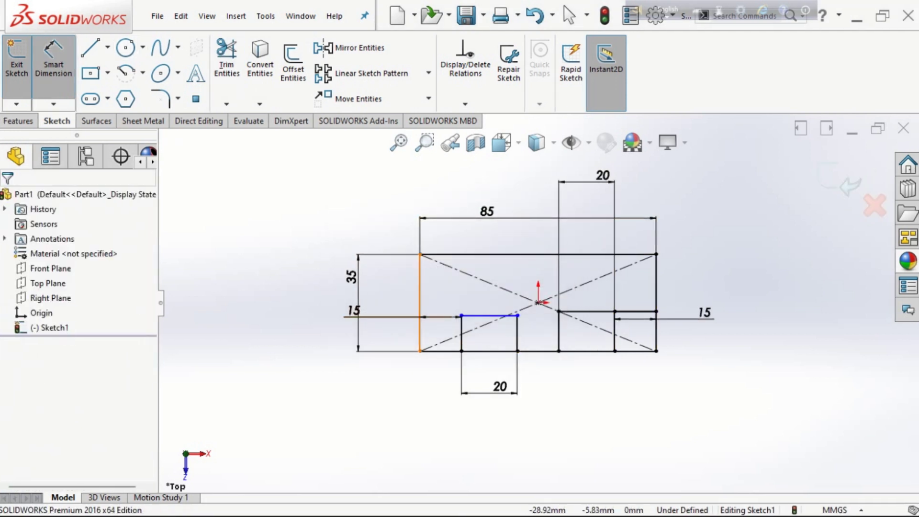
Set the left notch depth to 5 mm and make the conflicting 14.41 dimension driven
left_click(488, 316)
left_click(479, 352)
left_click(330, 335)
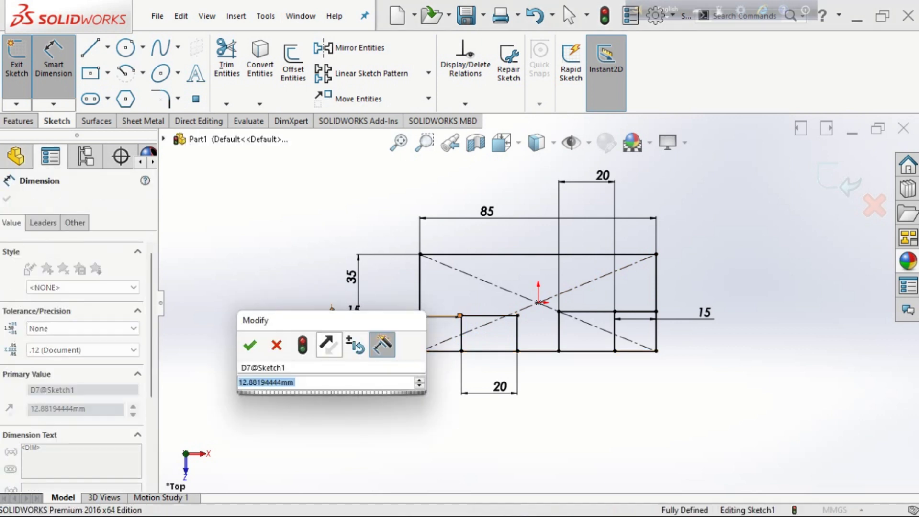
type("5")
key("Return")
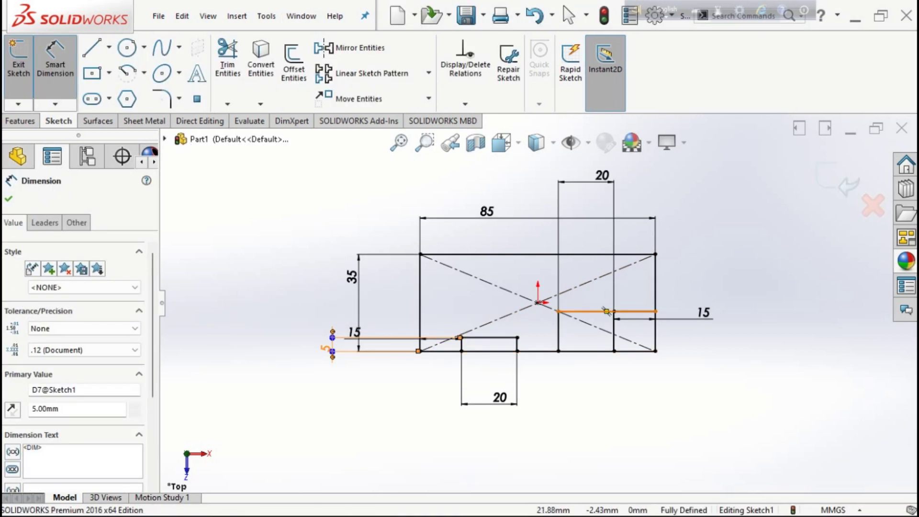
left_click(605, 310)
left_click(612, 351)
left_click(614, 398)
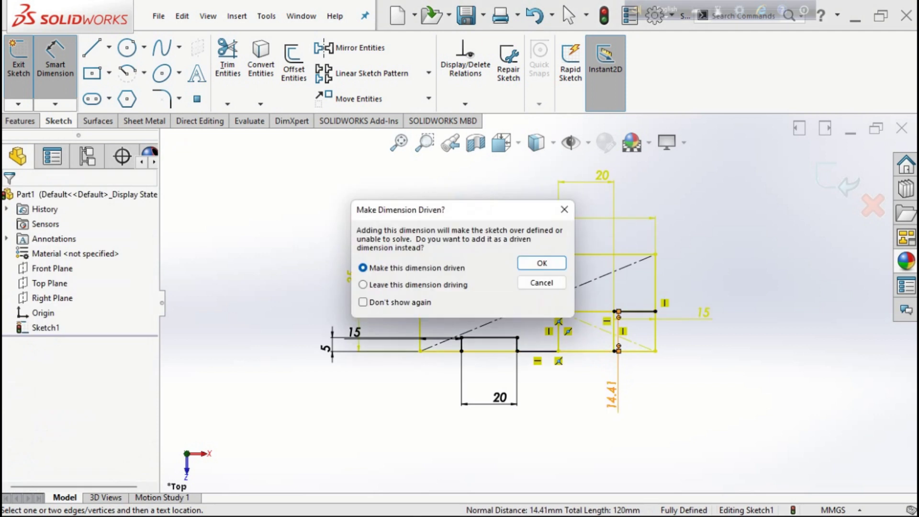
key("Return")
left_click(397, 142)
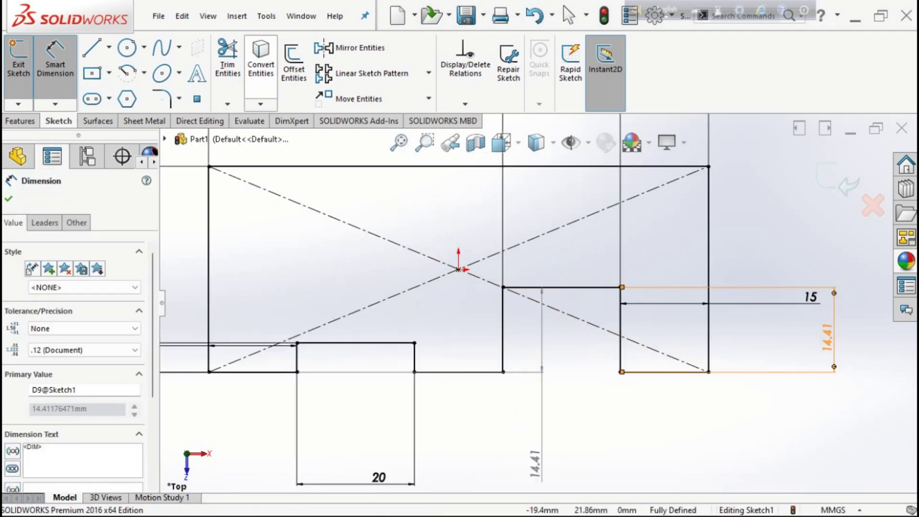
Trim the extra diagonal construction line and set the right notch depth to 5 mm
left_click(228, 62)
left_click(642, 344)
key("Escape")
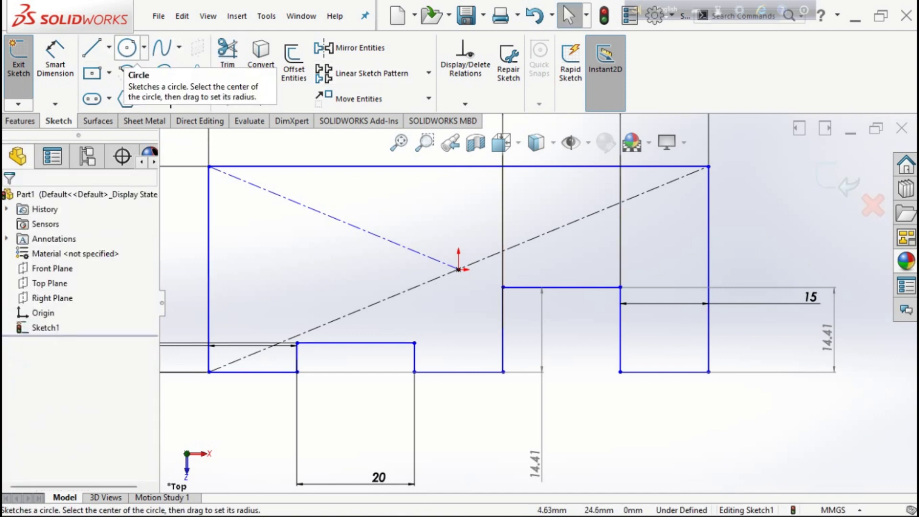
left_click(56, 67)
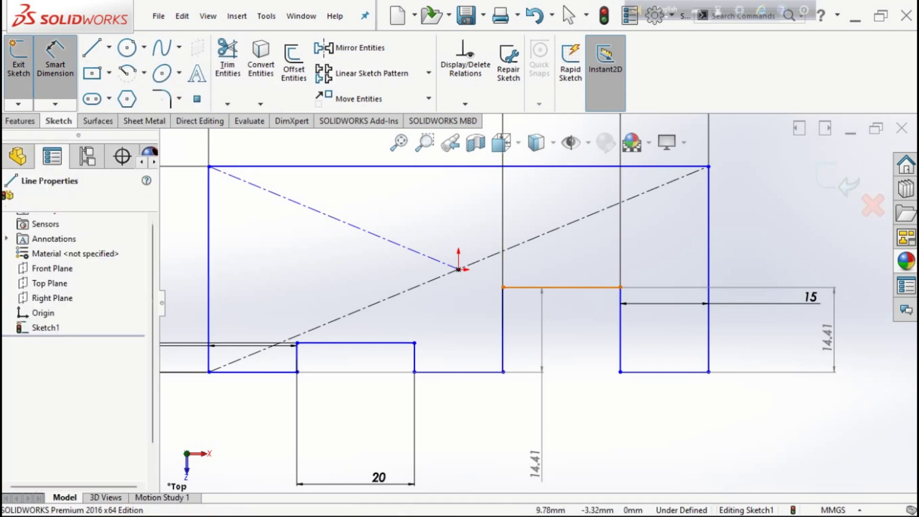
left_click(563, 287)
left_click(503, 371)
left_click(618, 387)
type("5")
key("Return")
key("f")
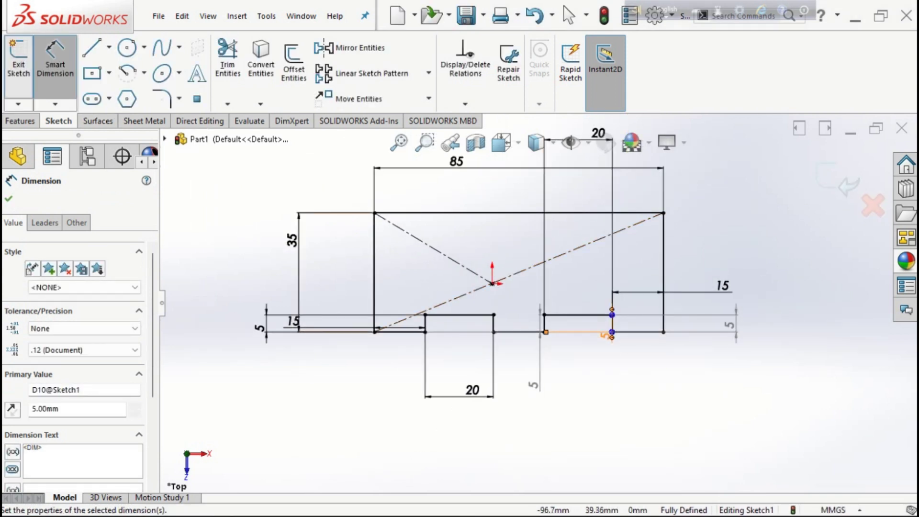
Draw a hole circle above the origin with a 6.5 mm diameter
left_click(127, 47)
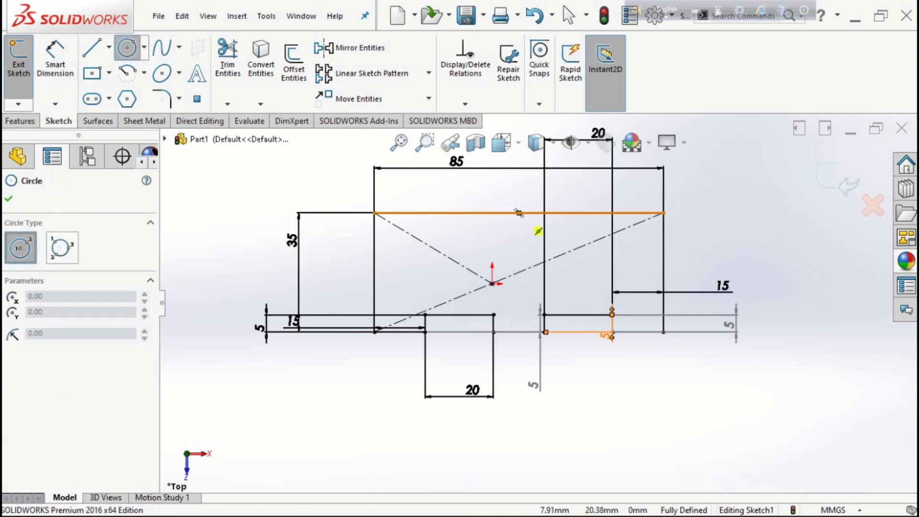
left_click(519, 253)
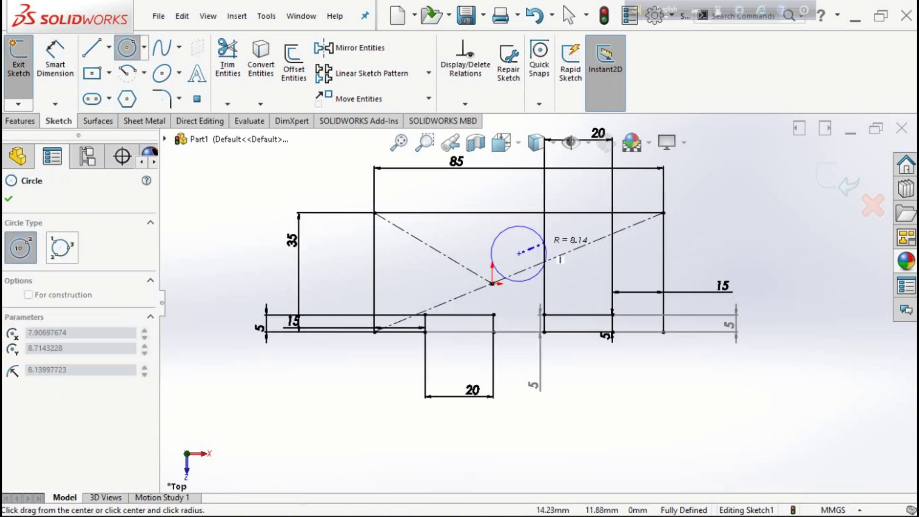
left_click(55, 57)
left_click(533, 240)
left_click(507, 211)
type("6.5")
key("Return")
Place the circle's centre 12 mm below the plate's top edge
scroll(543, 236, "down", 2)
scroll(544, 236, "down", 1)
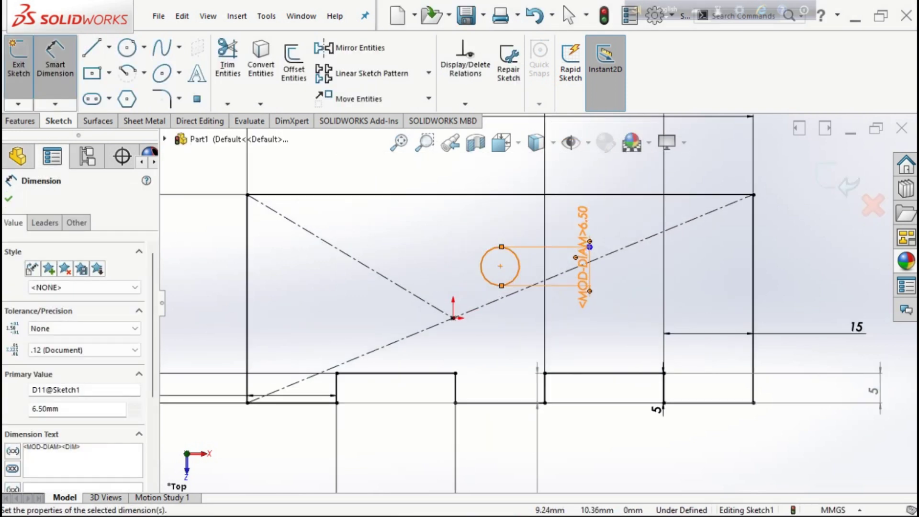
left_click(499, 266)
left_click(442, 195)
left_click(444, 210)
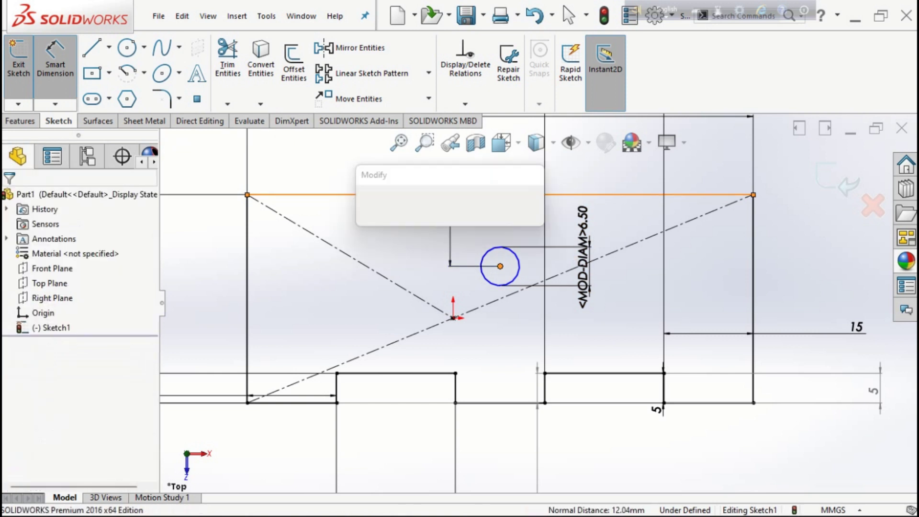
type("12")
key("Return")
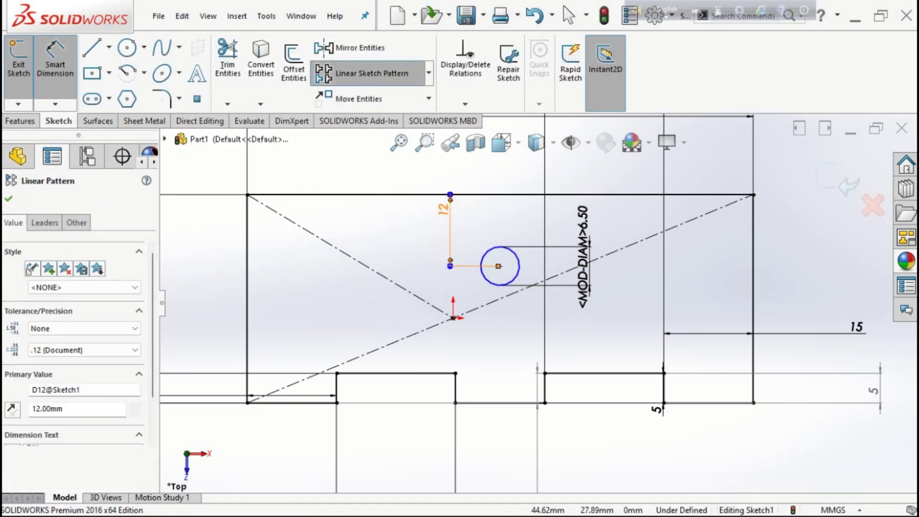
Linear-pattern the circle 28 mm to the right and 28 mm to the left
left_click(364, 73)
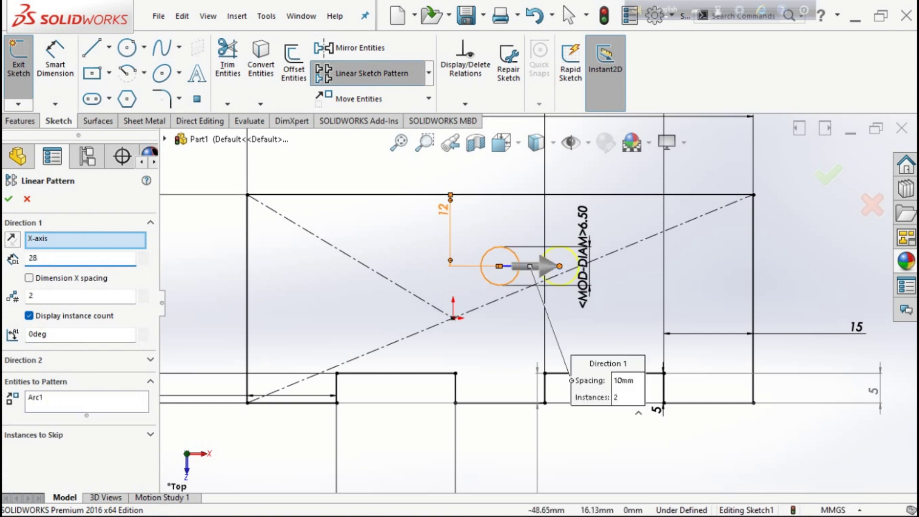
key("Return")
left_click(9, 199)
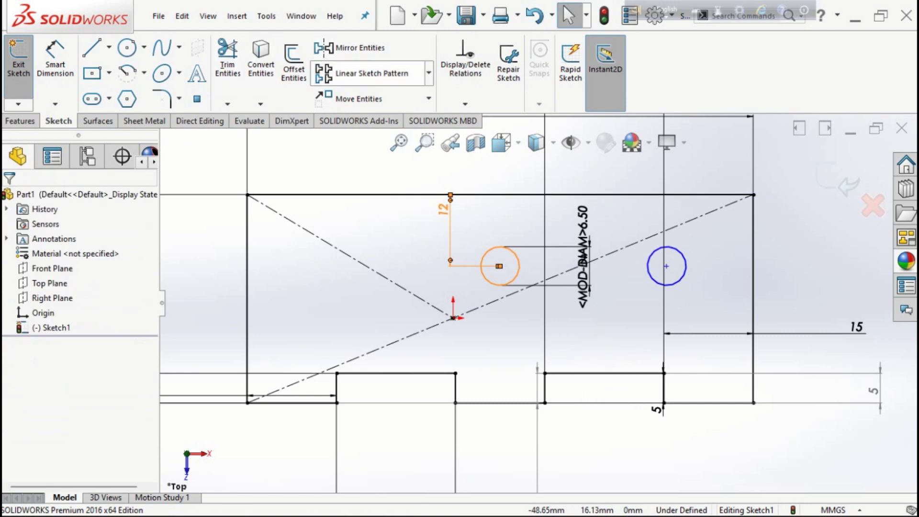
left_click(372, 74)
left_click(538, 266)
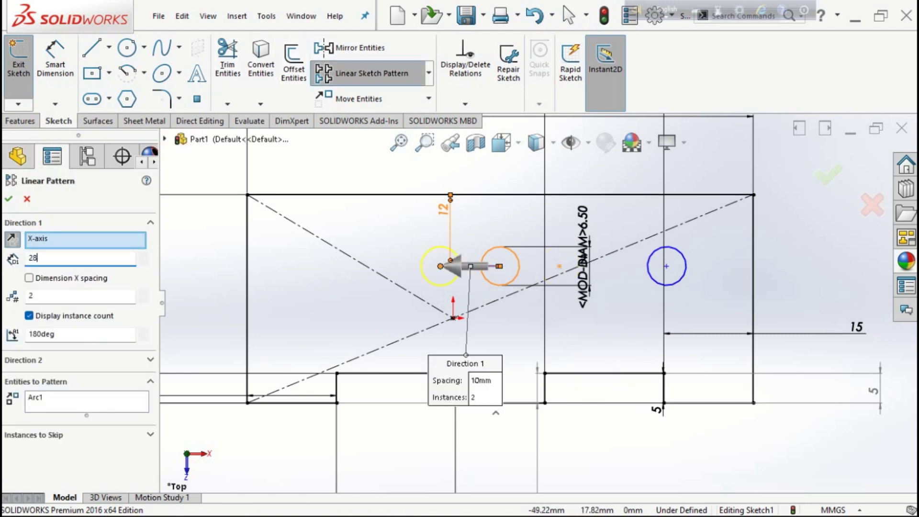
key("Return")
key("Return")
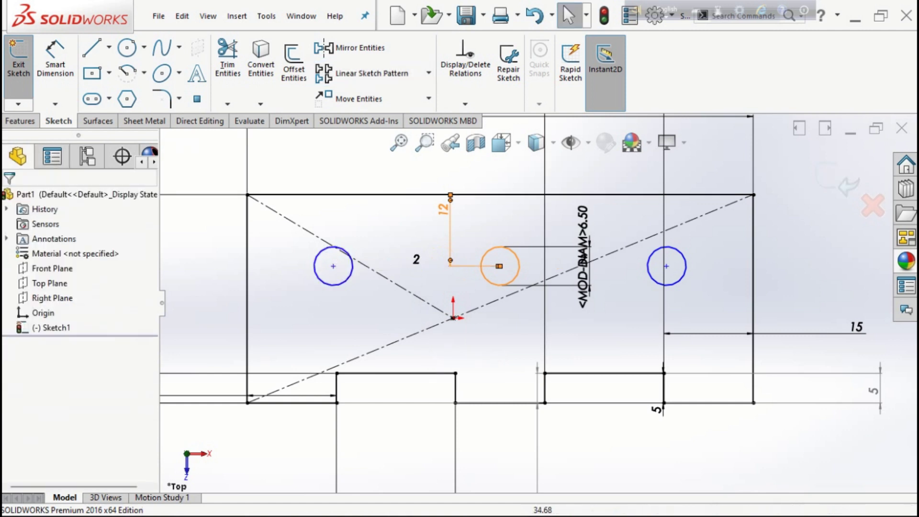
Exit the sketch and extrude it 5 mm with a Mid Plane end condition
key("ctrl+b")
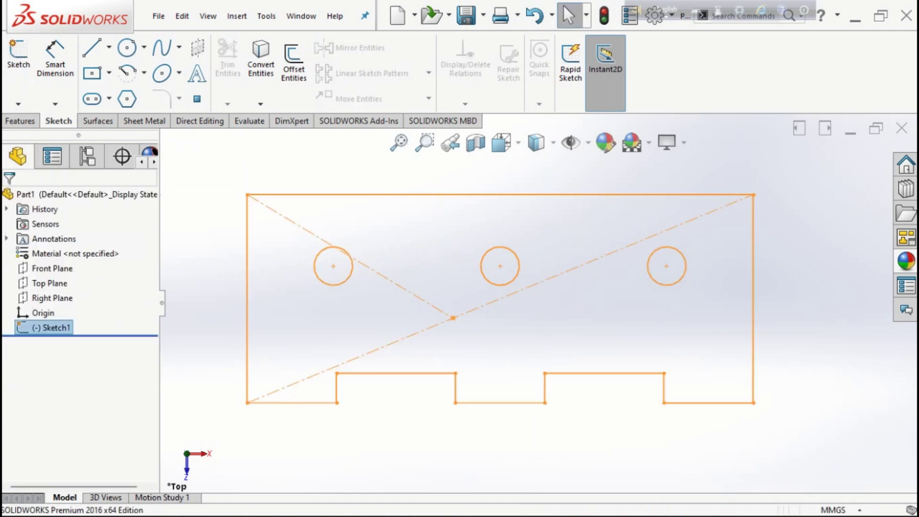
left_click(20, 120)
left_click(24, 61)
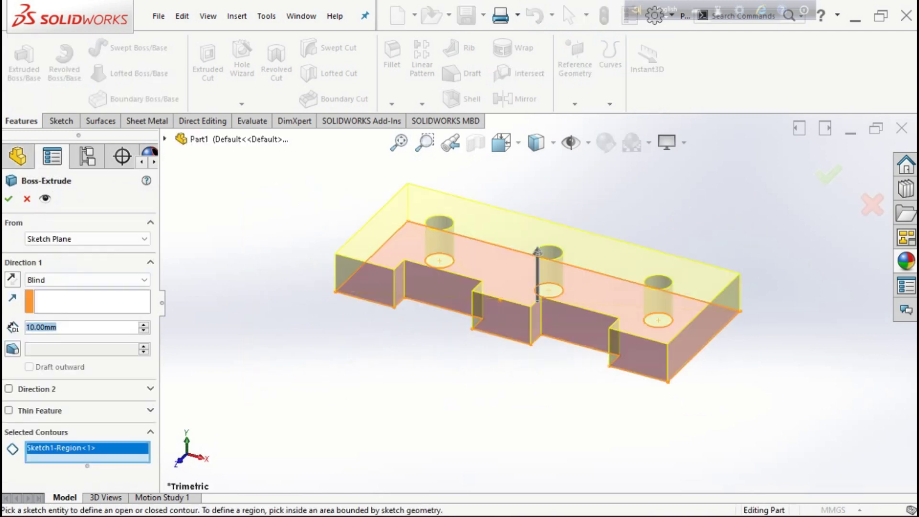
type("5")
key("Return")
left_click(86, 280)
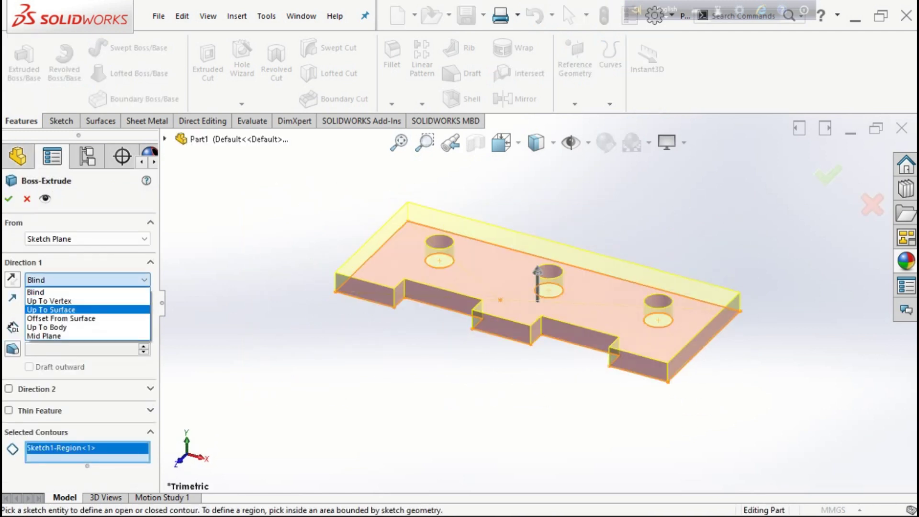
left_click(43, 336)
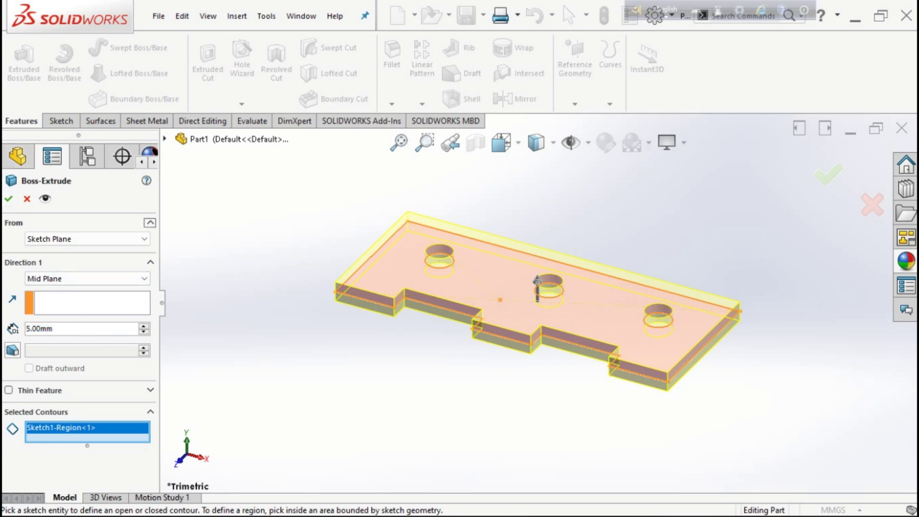
key("Return")
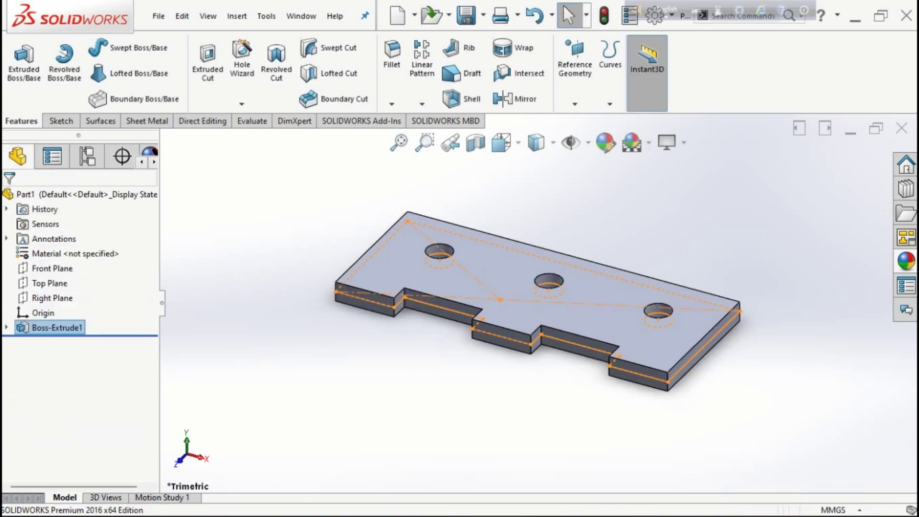
left_click(506, 332)
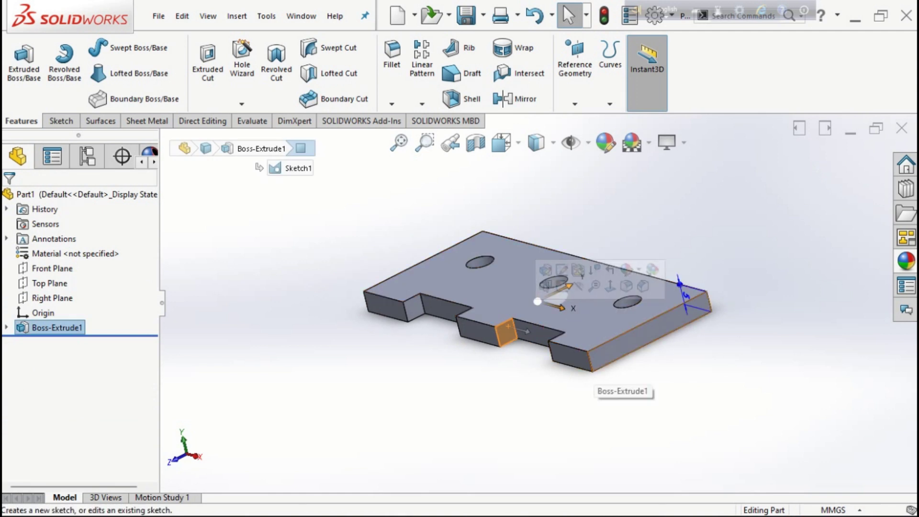
Sketch a 5.85 mm diameter circle on the middle knuckle tab's end face
left_click(569, 287)
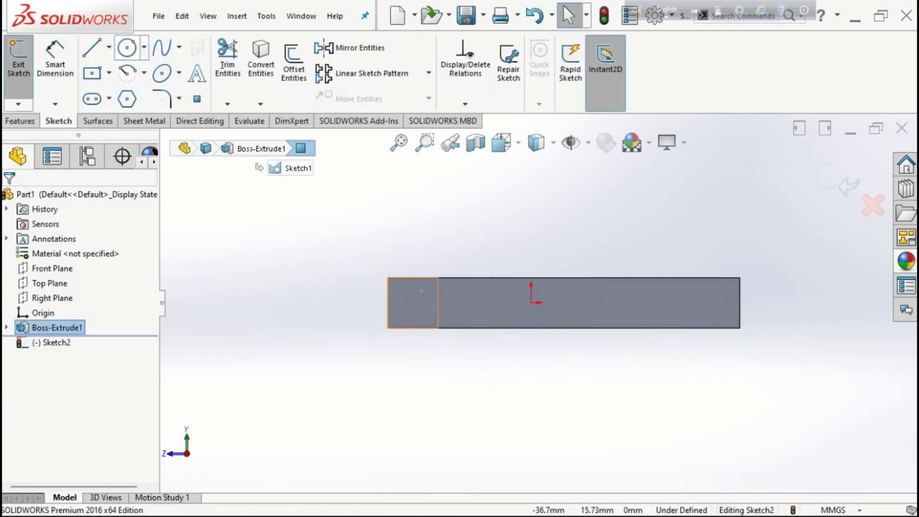
left_click(126, 47)
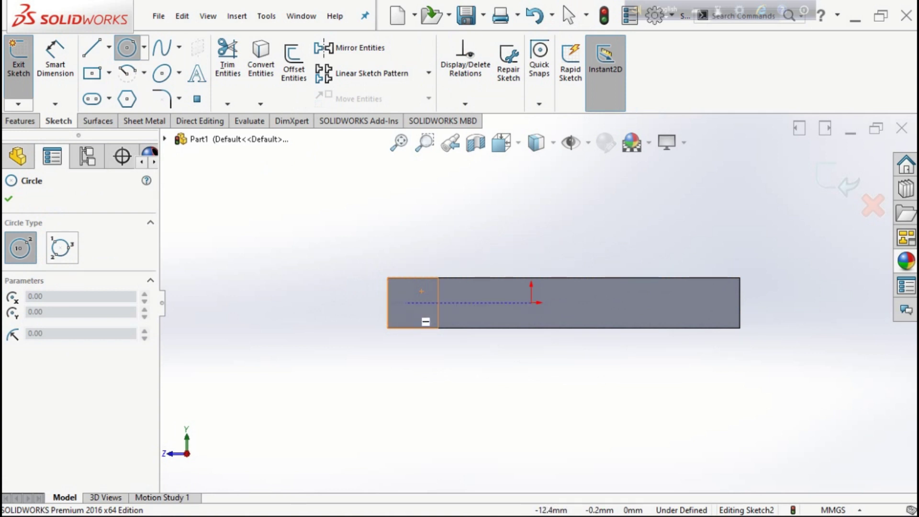
key("ctrl+7")
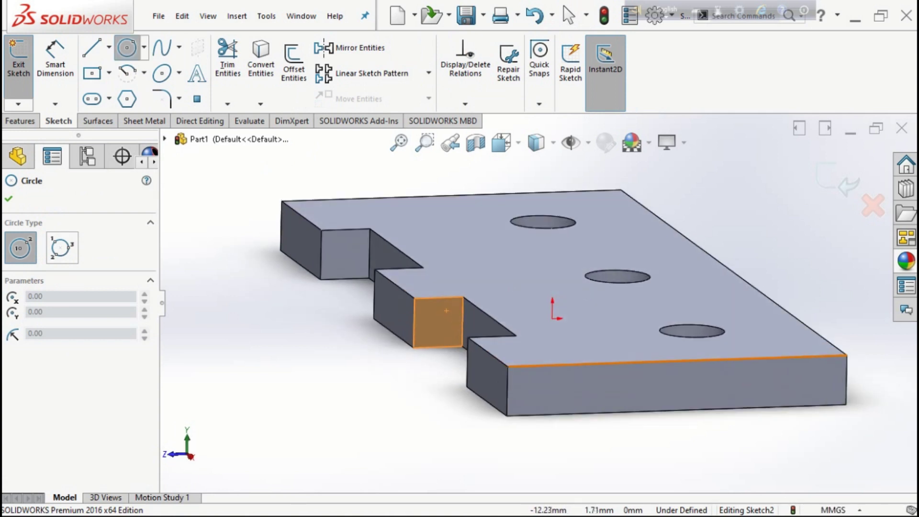
left_click(439, 322)
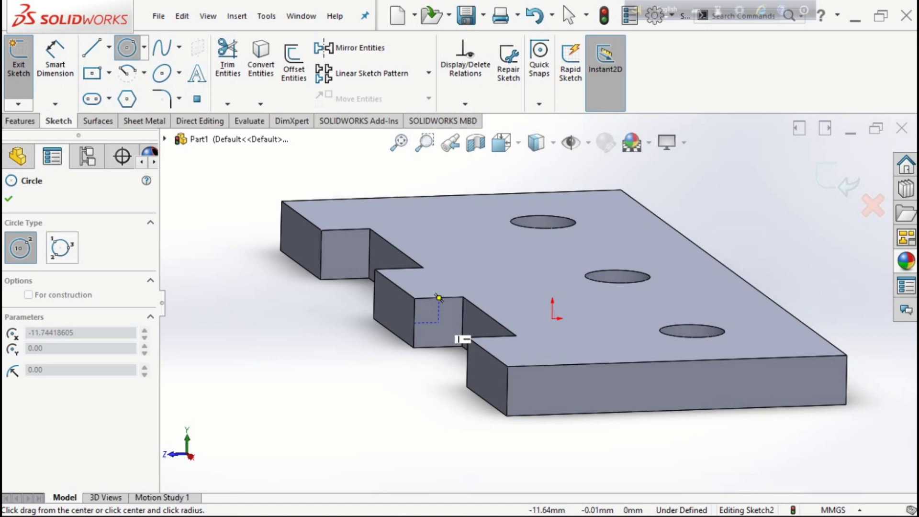
left_click(473, 321)
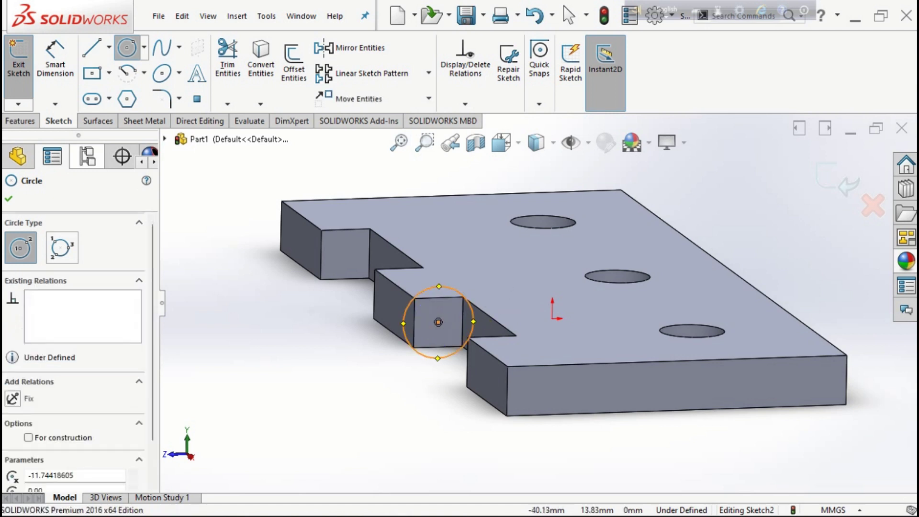
left_click(57, 96)
left_click(403, 330)
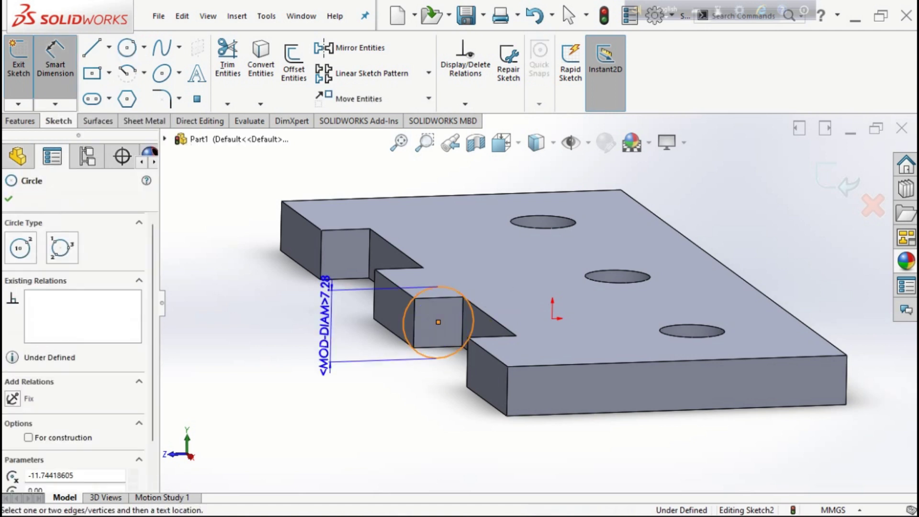
left_click(307, 316)
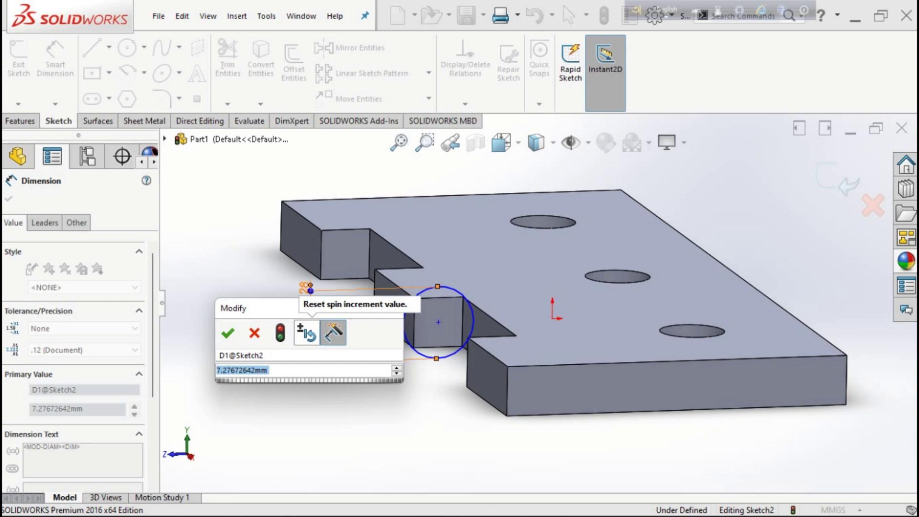
type("5.8")
key("Return")
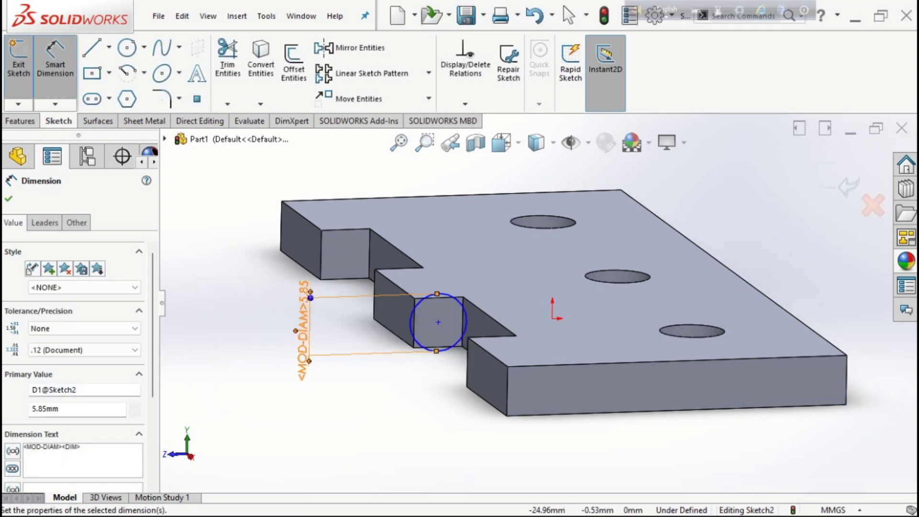
Place the circle's centre 1.5 mm from the knuckle's left edge
scroll(383, 383, "down", 2)
scroll(383, 383, "down", 2)
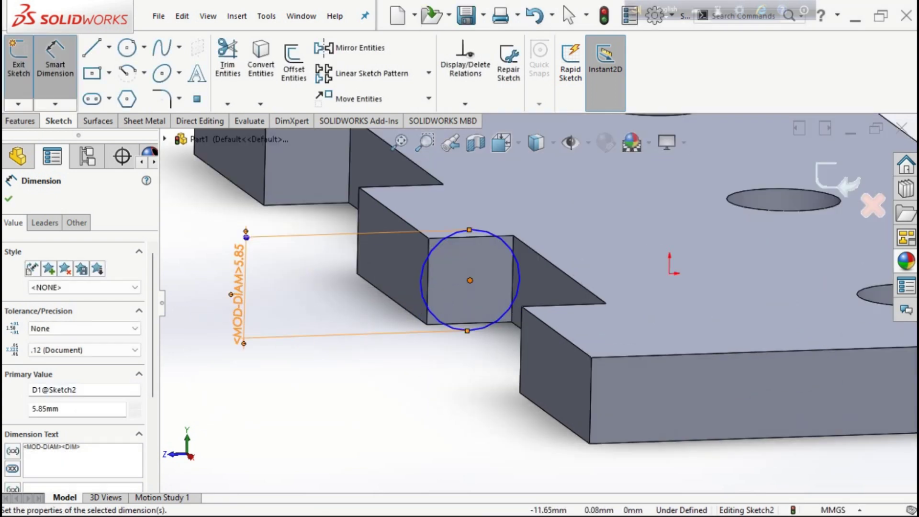
left_click(470, 280)
left_click(427, 282)
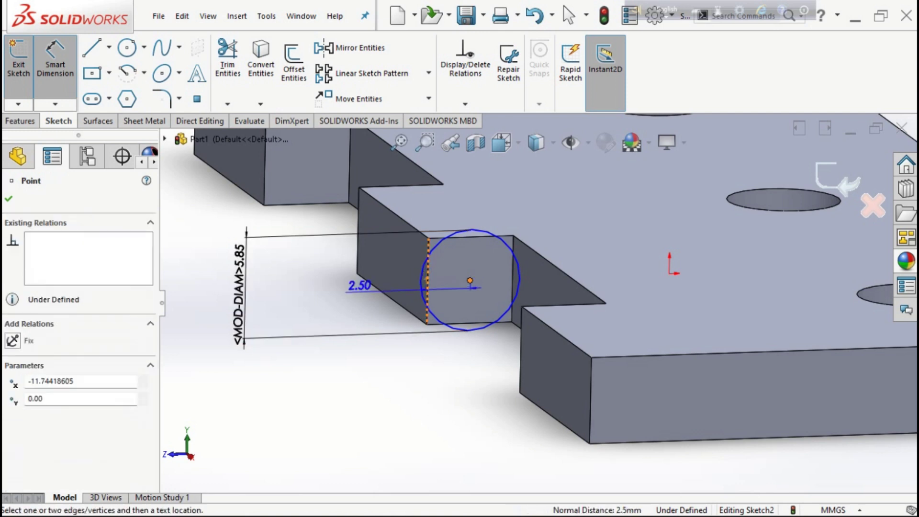
left_click(359, 287)
type("1.5")
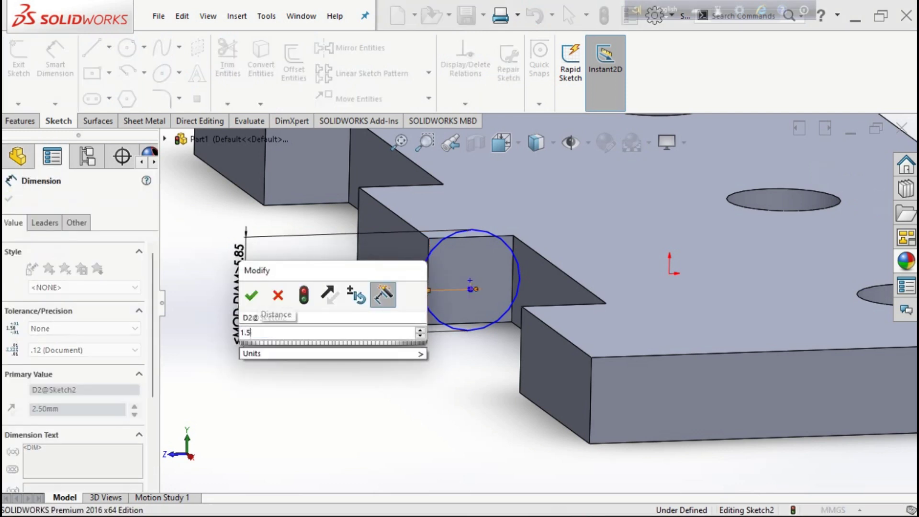
key("Return")
middle_click_drag(479, 287, 527, 297)
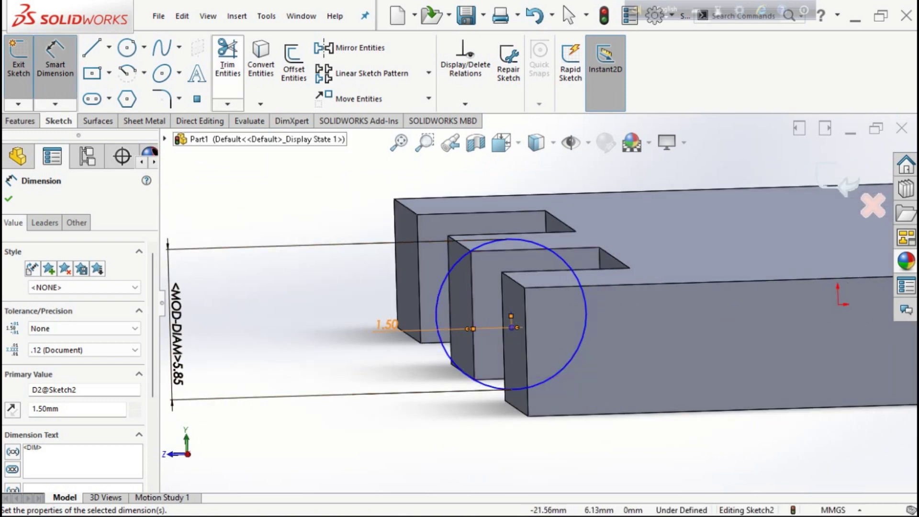
key("Escape")
key("ctrl+7")
Extrude the pin circle Blind 35 mm in Direction 1 and 50 mm in Direction 2
key("ctrl+b")
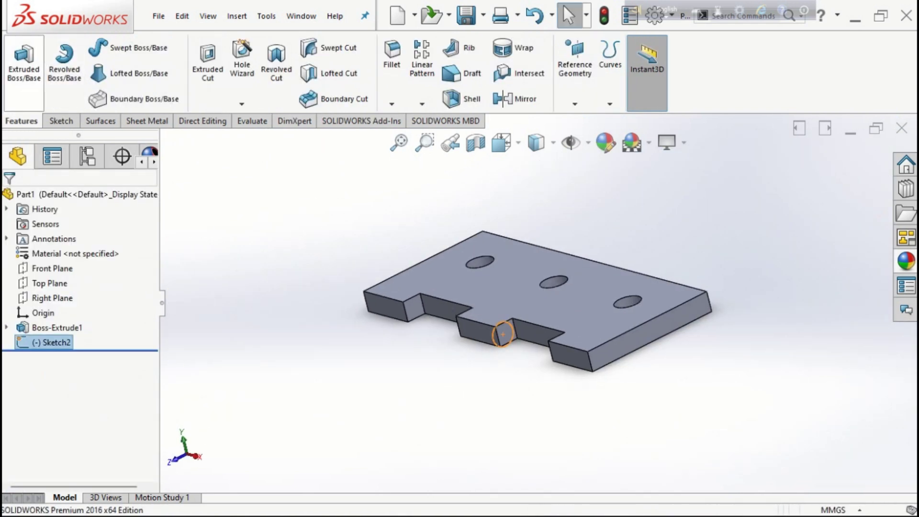
left_click(24, 61)
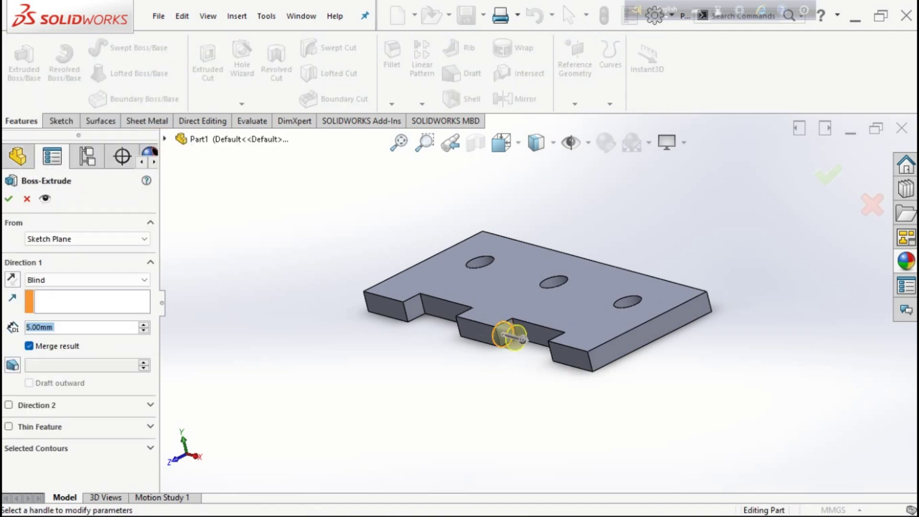
scroll(478, 335, "down", 5)
left_click_drag(613, 340, 817, 396)
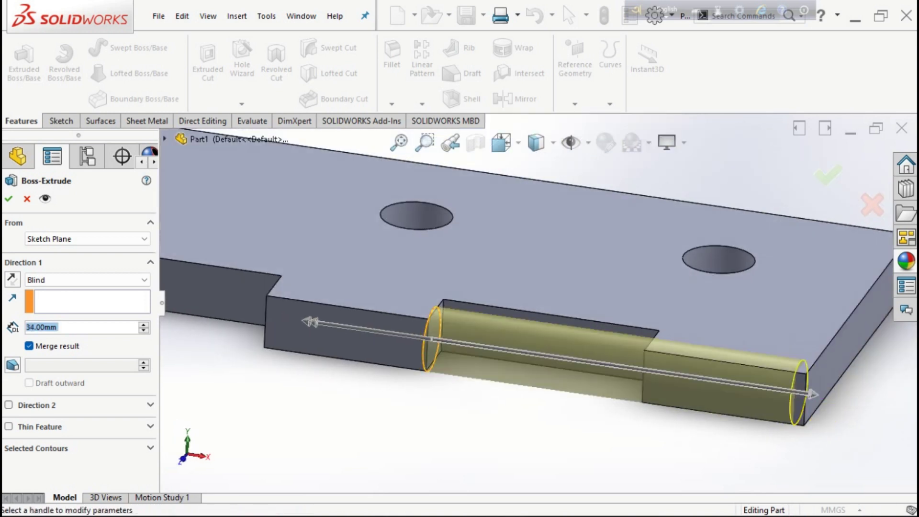
left_click(822, 395)
left_click(306, 322)
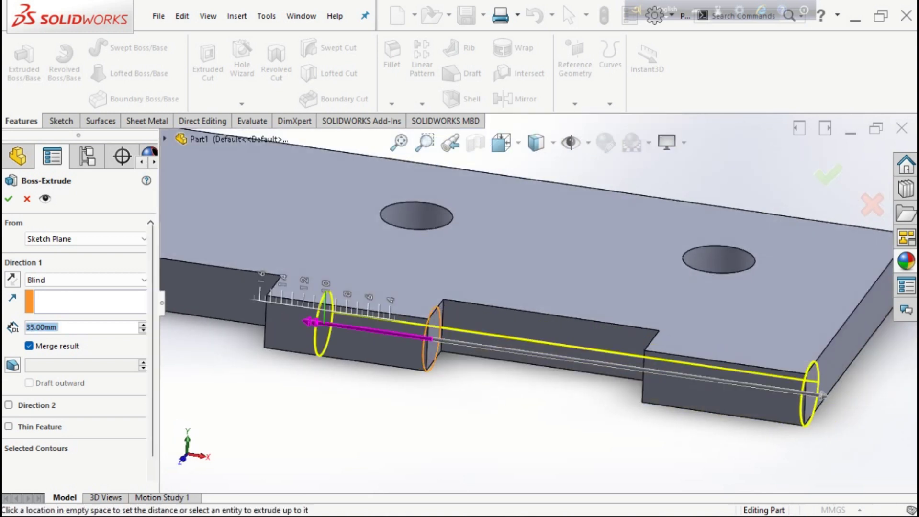
scroll(287, 306, "up", 3)
scroll(277, 297, "up", 2)
left_click_drag(263, 288, 216, 281)
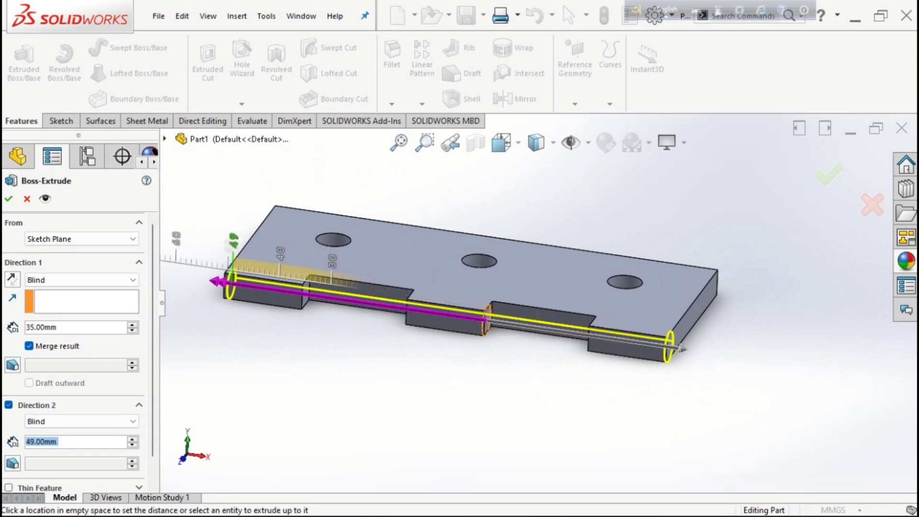
left_click(209, 280)
scroll(378, 292, "down", 5)
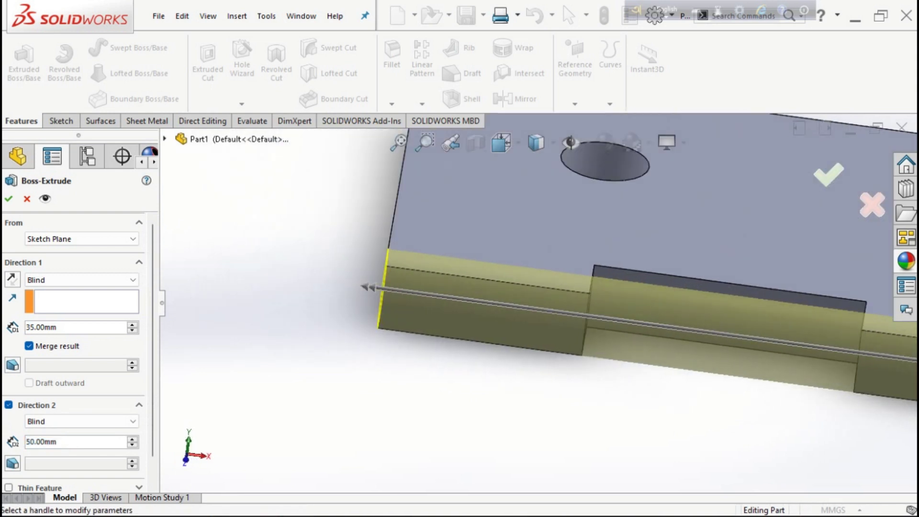
key("Return")
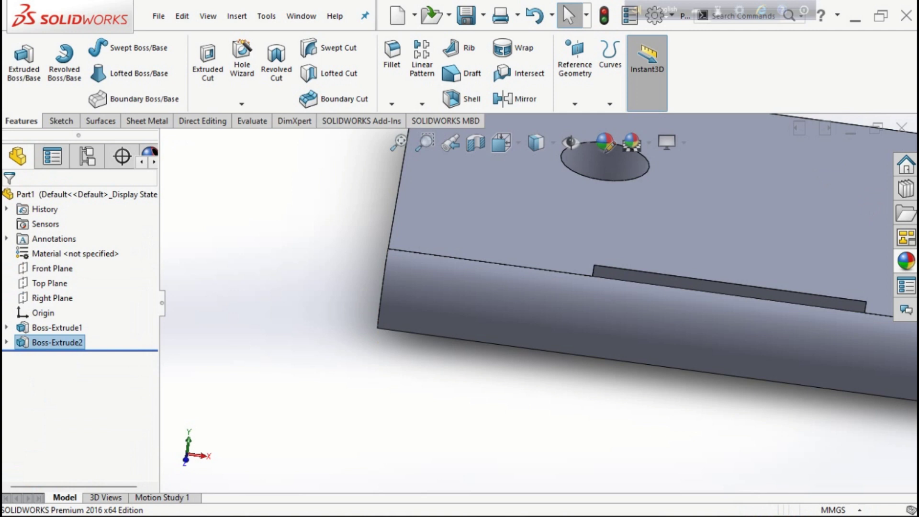
Start a sketch on the plate's front face and place a centre rectangle over the slot
left_click(718, 306)
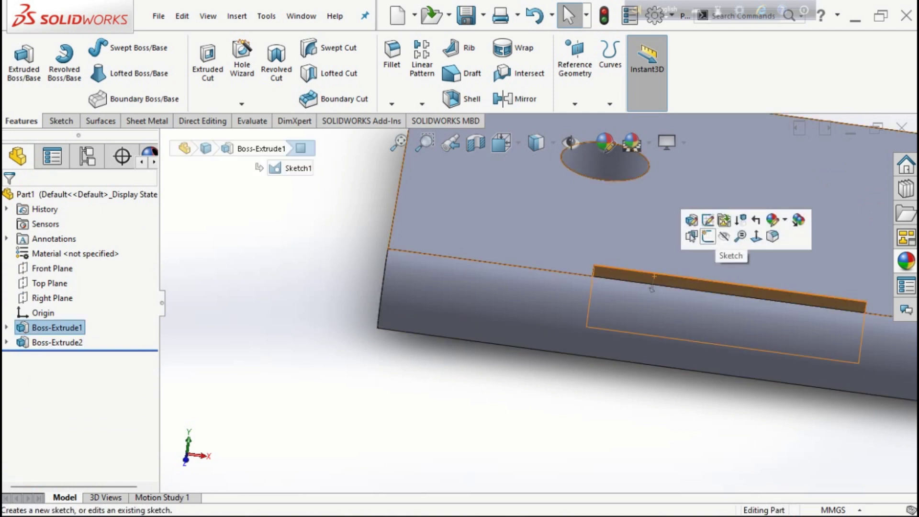
left_click(719, 239)
left_click(109, 73)
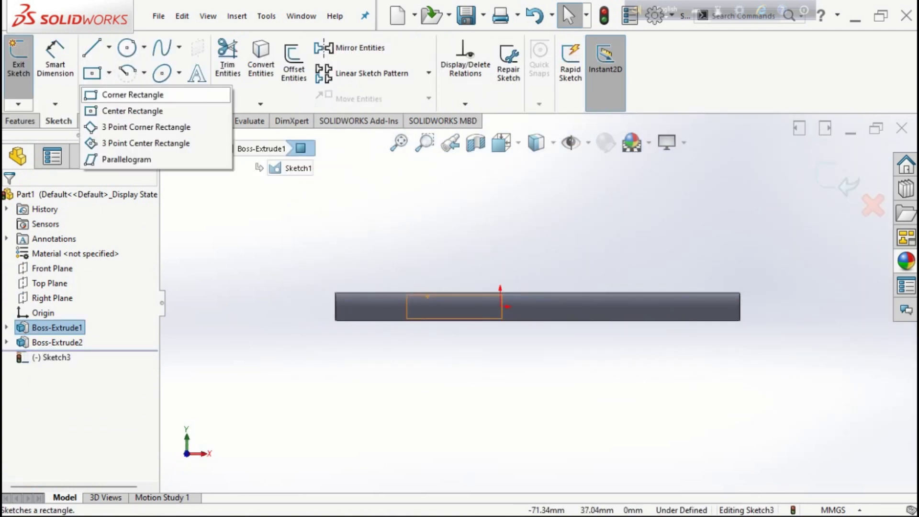
left_click(125, 109)
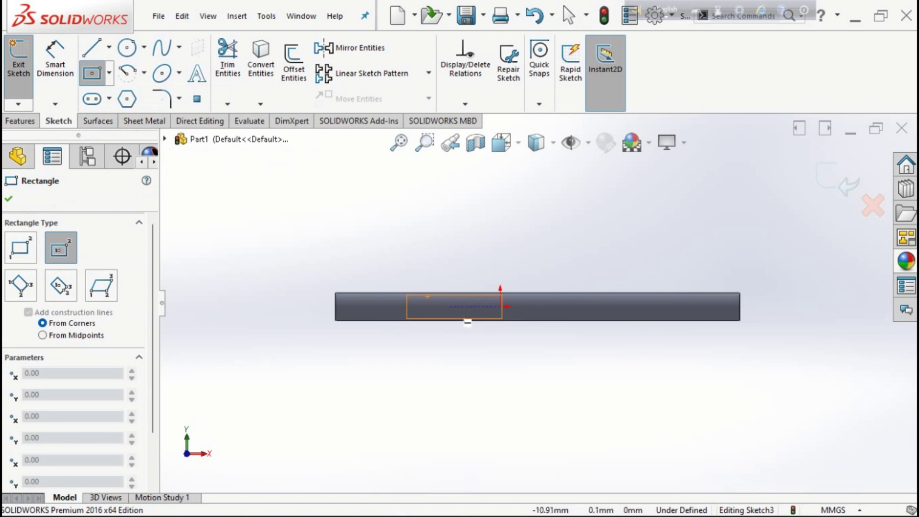
middle_click_drag(501, 306, 468, 338)
scroll(489, 335, "down", 3)
scroll(423, 330, "down", 2)
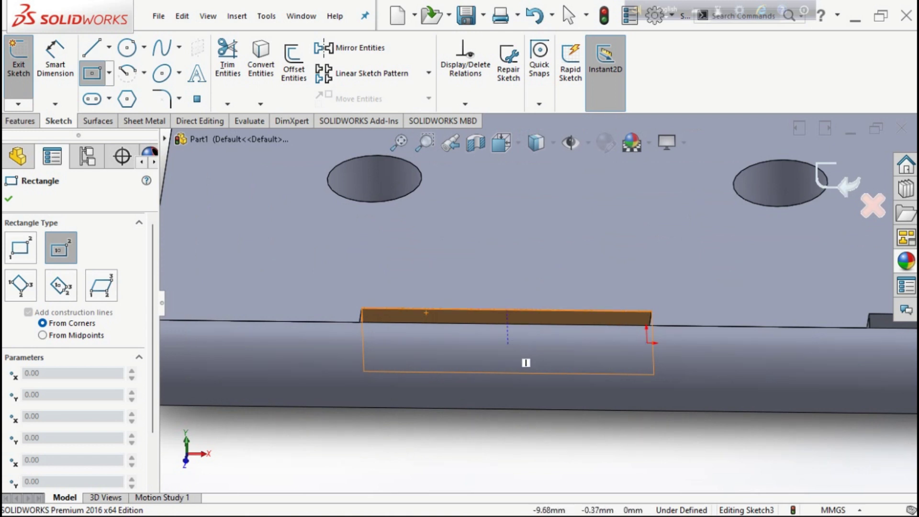
left_click(507, 341)
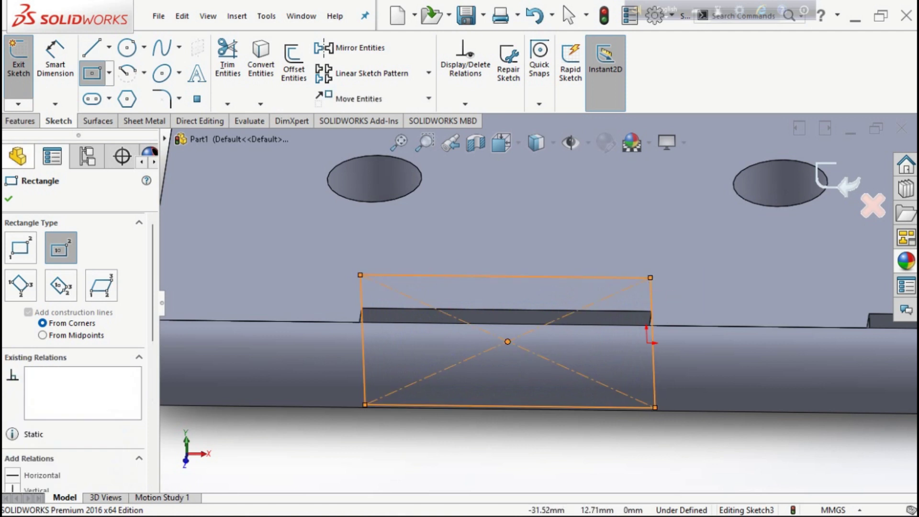
Dimension the rectangle's width to 20 mm
left_click(55, 59)
left_click(504, 277)
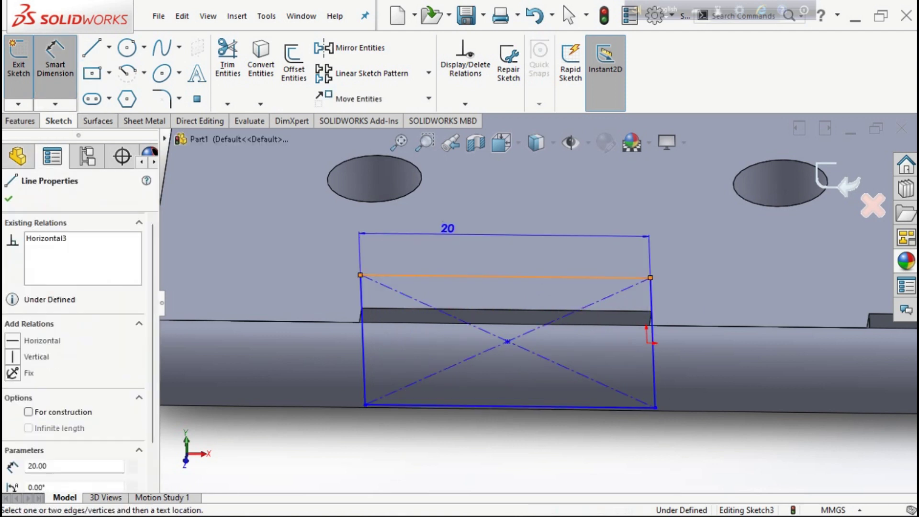
left_click(447, 228)
type("20")
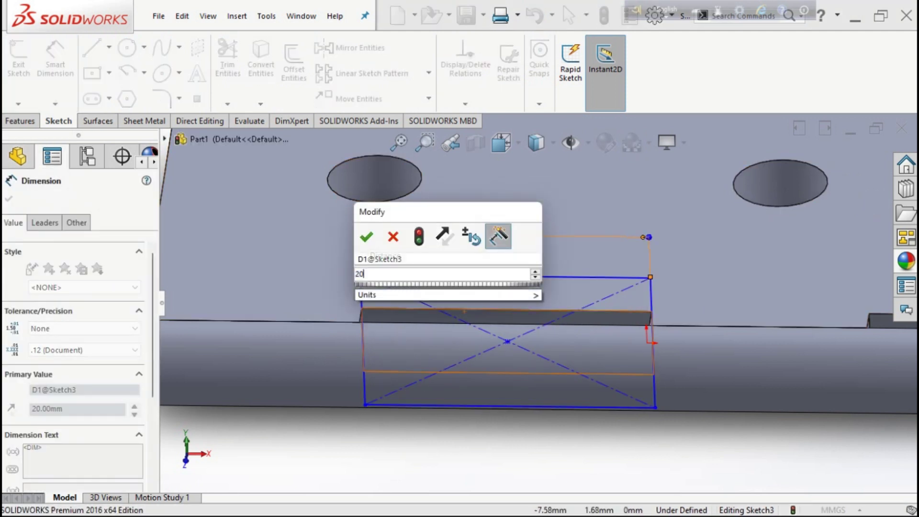
key("Return")
key("Escape")
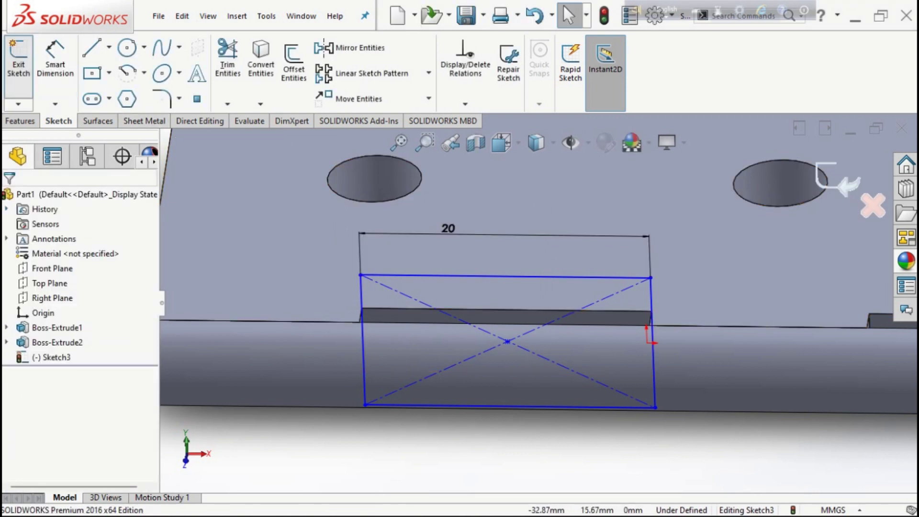
Exit the sketch and extrude-cut it 35 mm, reversed into the knuckle
key("ctrl+8")
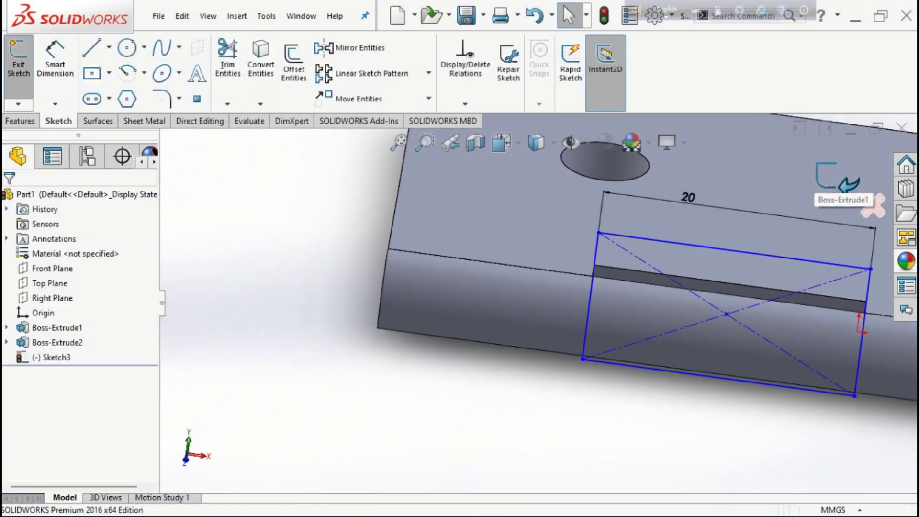
key("ctrl+b")
left_click(207, 59)
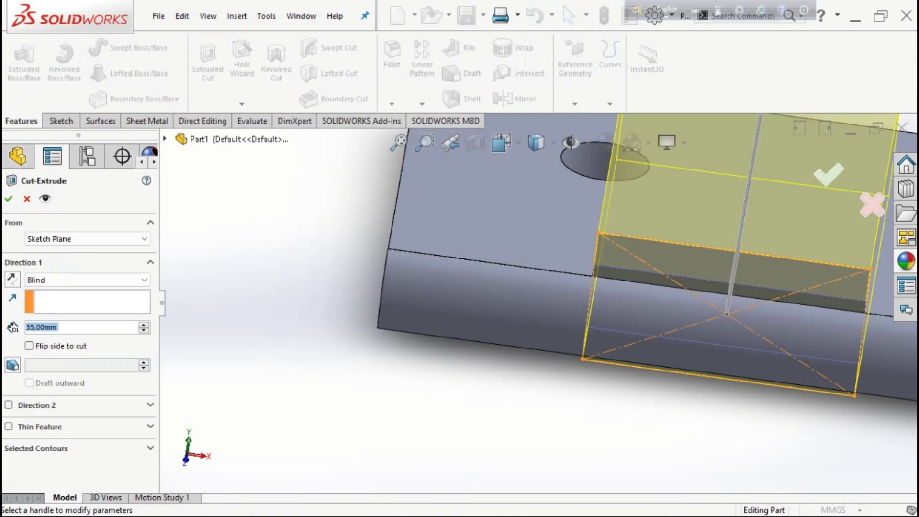
left_click(12, 278)
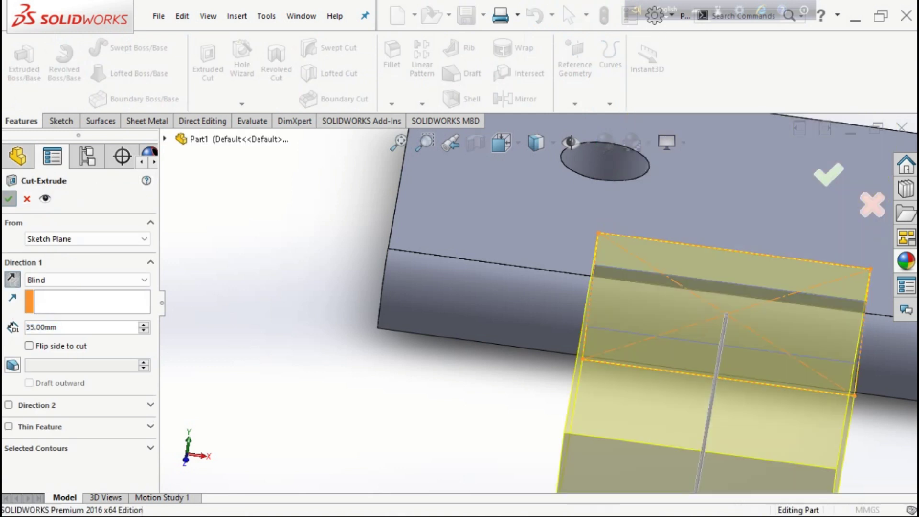
key("Return")
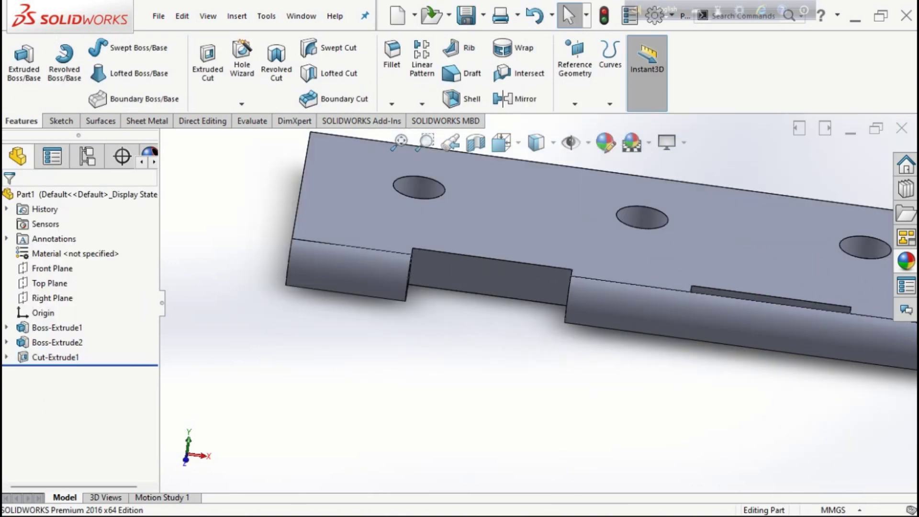
Sketch a centre rectangle over the second slot on the plate's front face
left_click(719, 303)
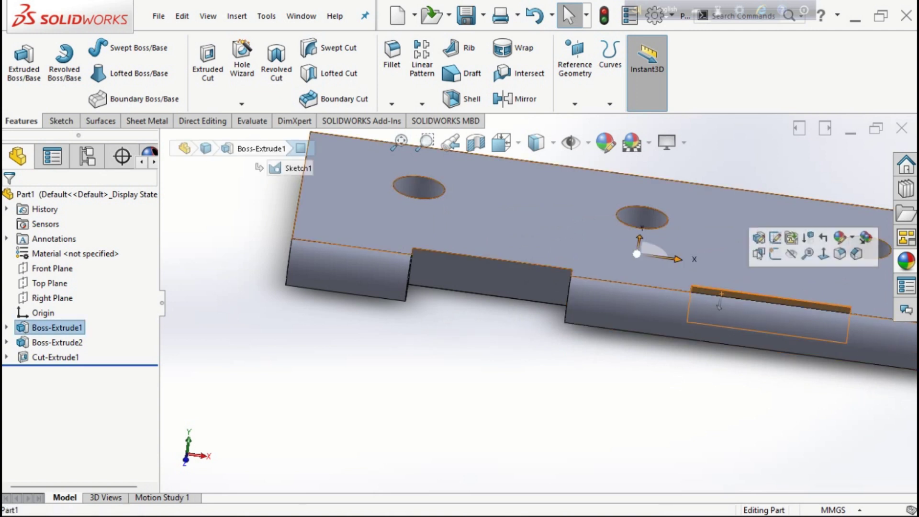
left_click(775, 253)
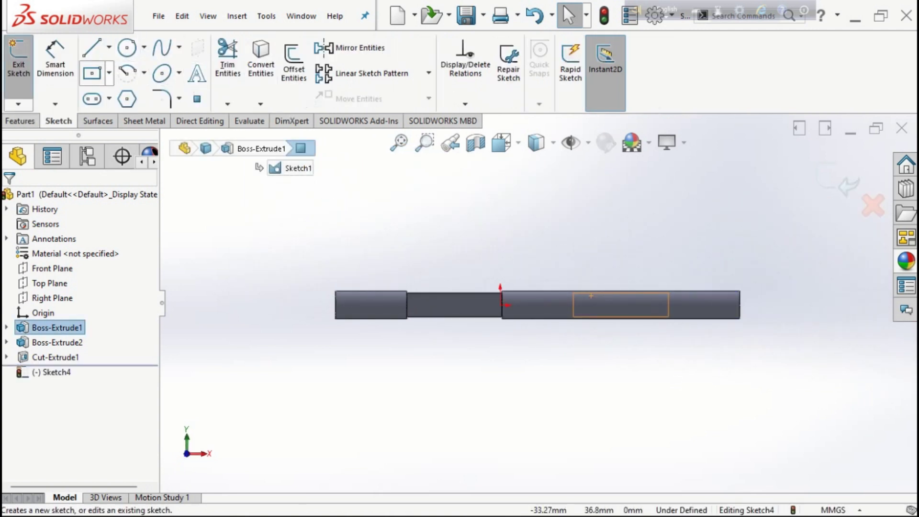
left_click(92, 73)
middle_click_drag(622, 306, 624, 350)
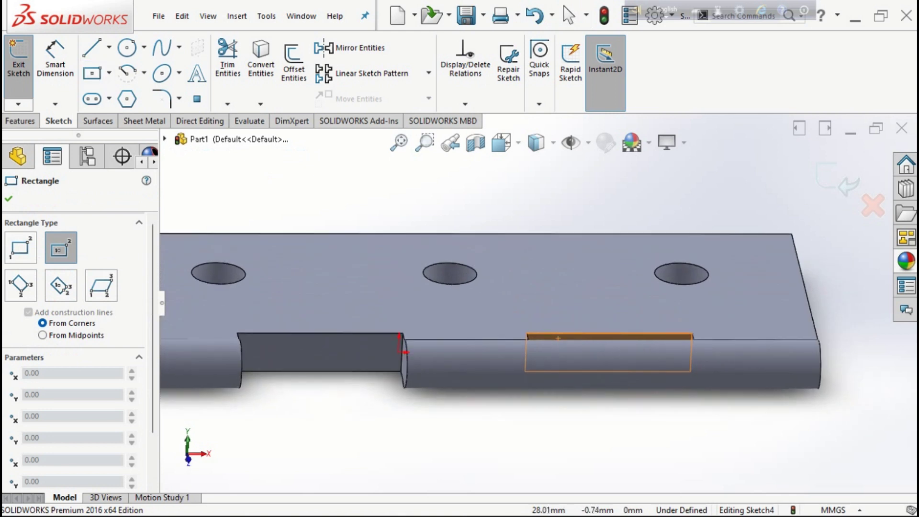
left_click(608, 352)
left_click(692, 303)
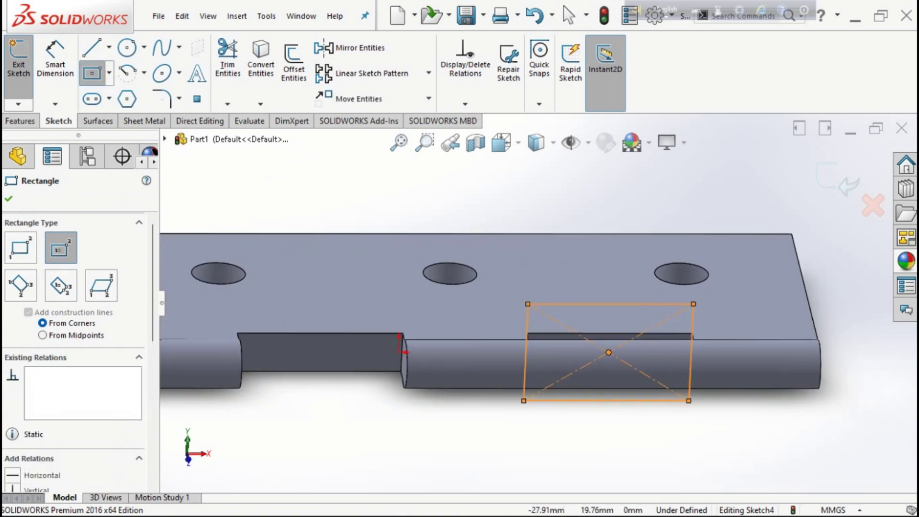
key("Escape")
Dimension the second gap rectangle's width to 20 mm
left_click(610, 303)
left_click(610, 261)
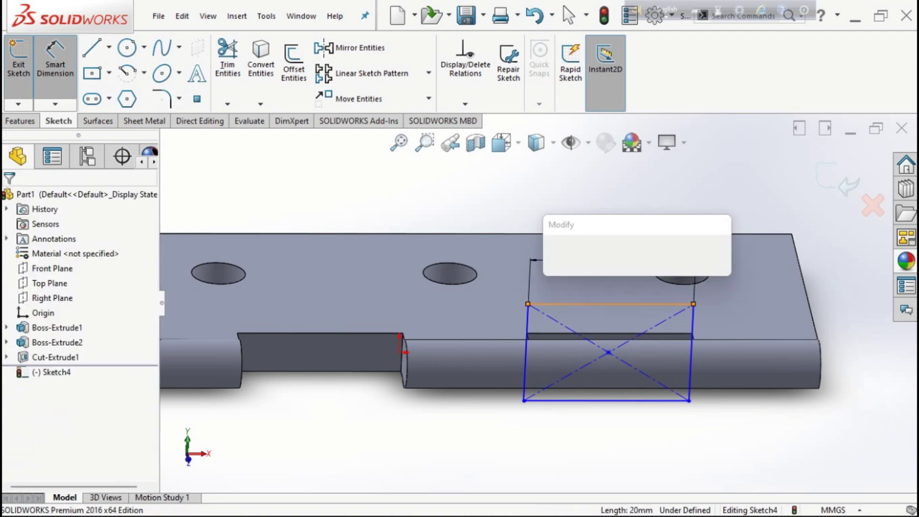
type("20")
key("Return")
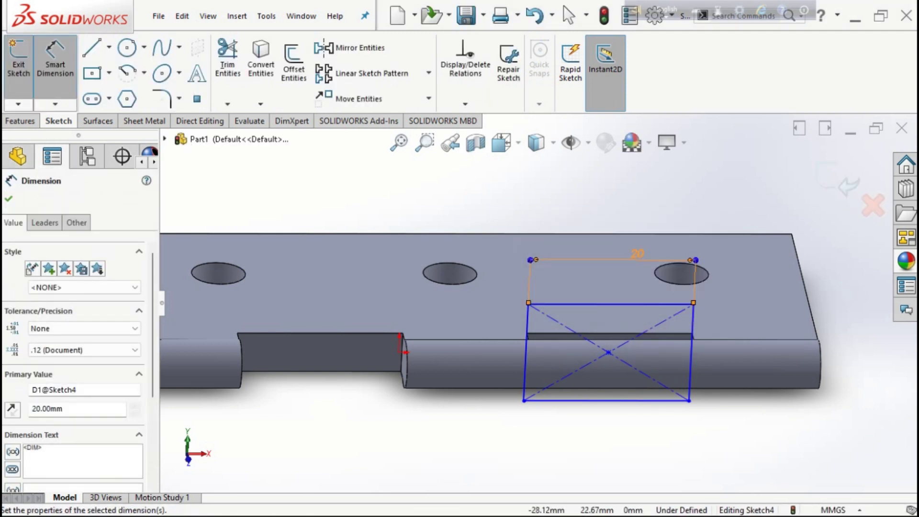
key("Escape")
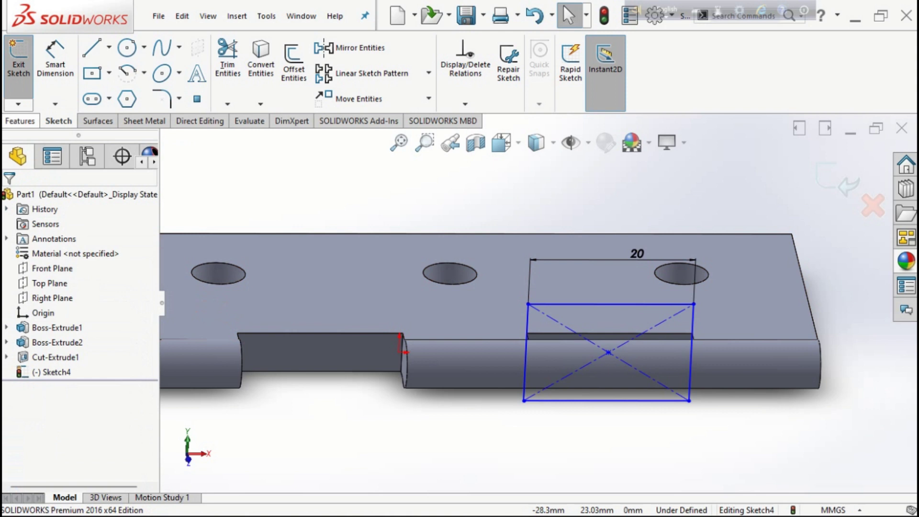
Exit the sketch and create Cut-Extrude2 with the direction reversed into the knuckle
left_click(843, 181)
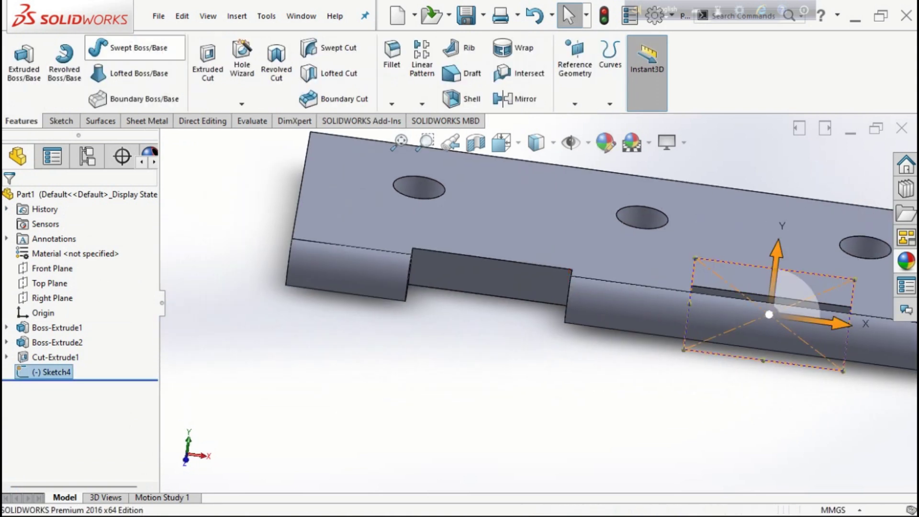
left_click(207, 59)
left_click(12, 279)
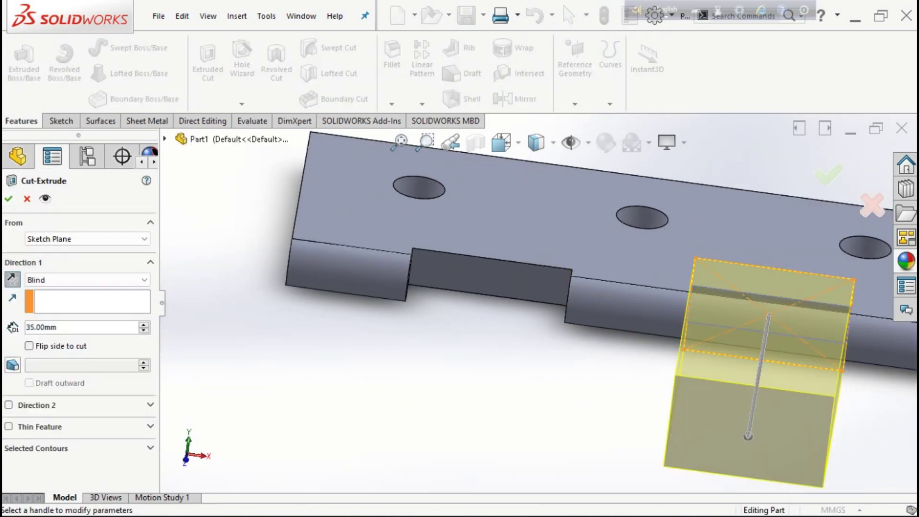
left_click(9, 198)
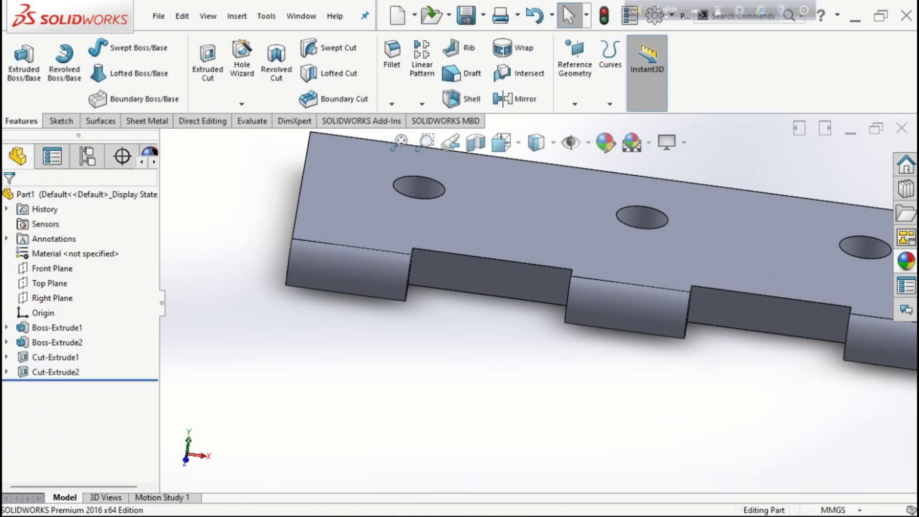
On the knuckle end face, sketch a centred circle dimensioned to 4 mm diameter
left_click(584, 306)
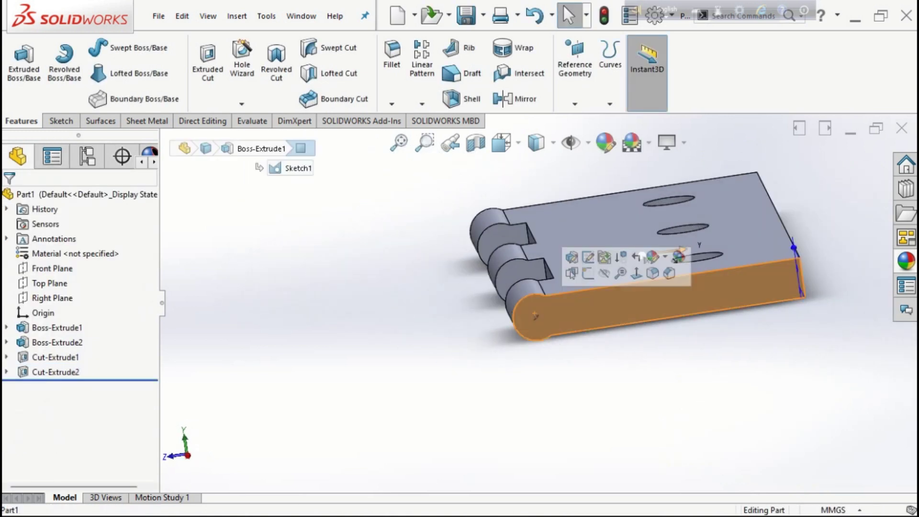
left_click(584, 278)
left_click(127, 47)
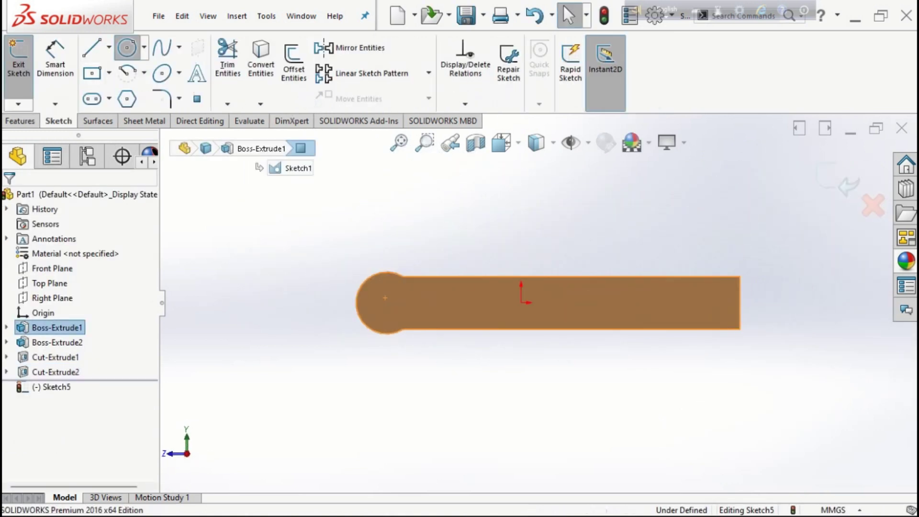
left_click(386, 302)
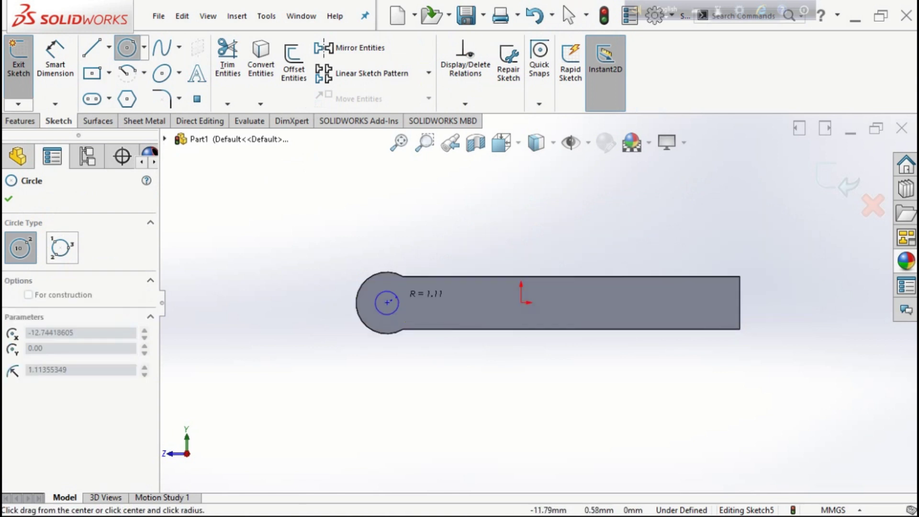
left_click(406, 302)
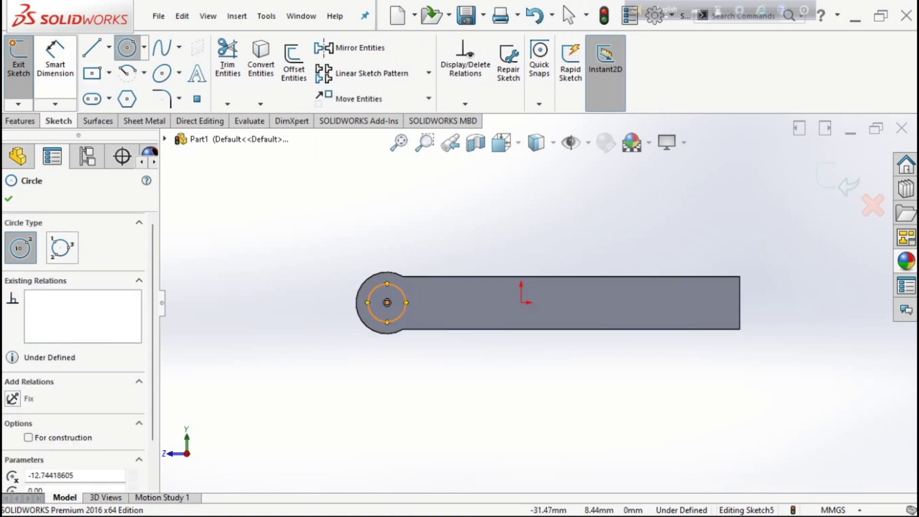
left_click(55, 55)
left_click(406, 302)
left_click(411, 309)
type("4")
key("Return")
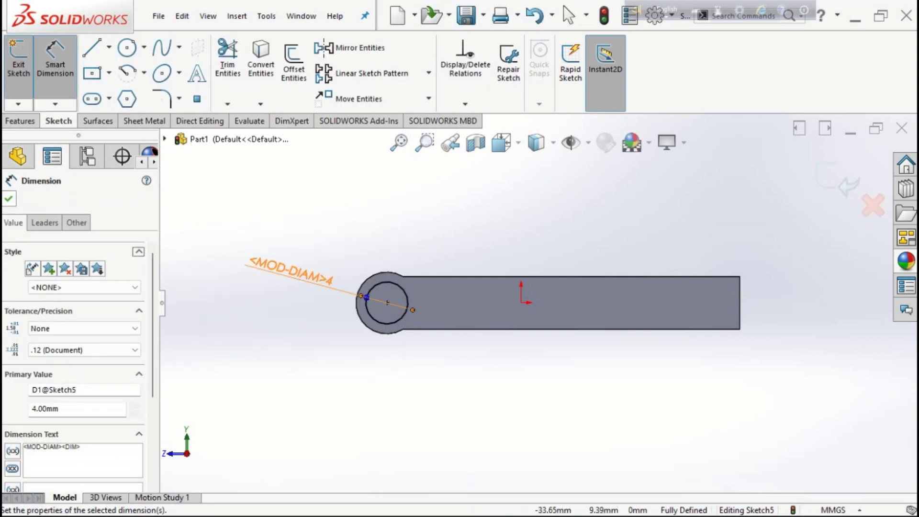
key("Escape")
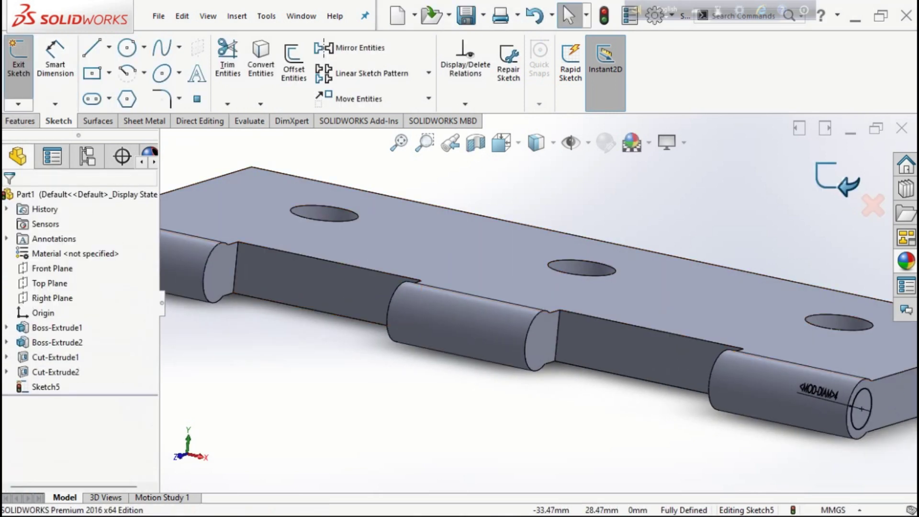
left_click(842, 182)
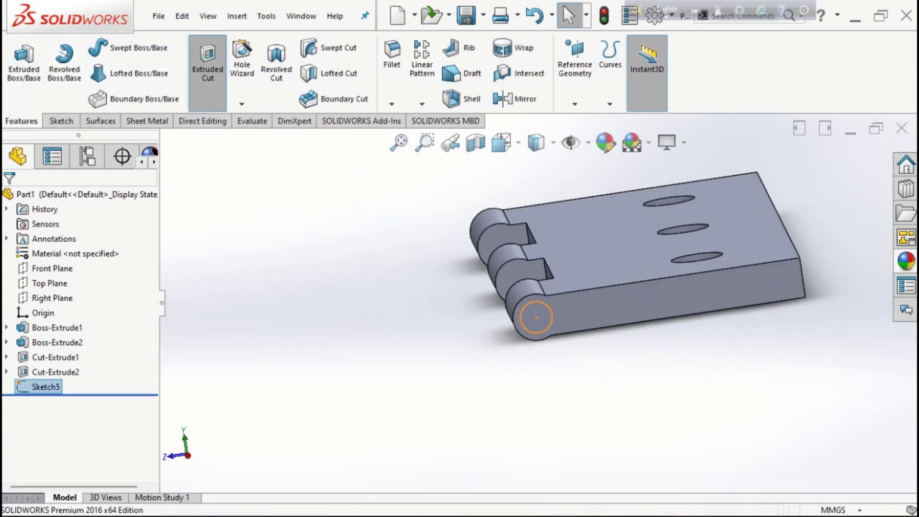
Extrude-cut the circle sketch Through All to bore the 4 mm pin hole
left_click(207, 60)
left_click(86, 280)
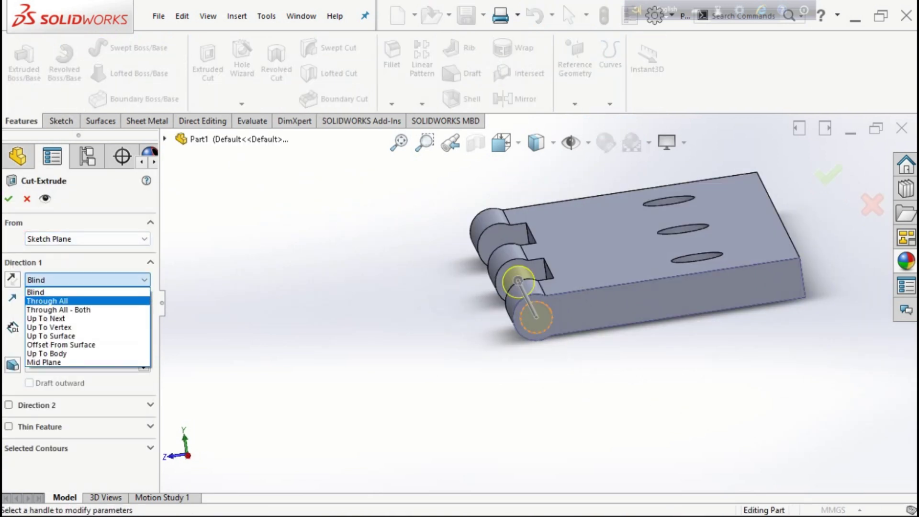
left_click(57, 296)
key("Return")
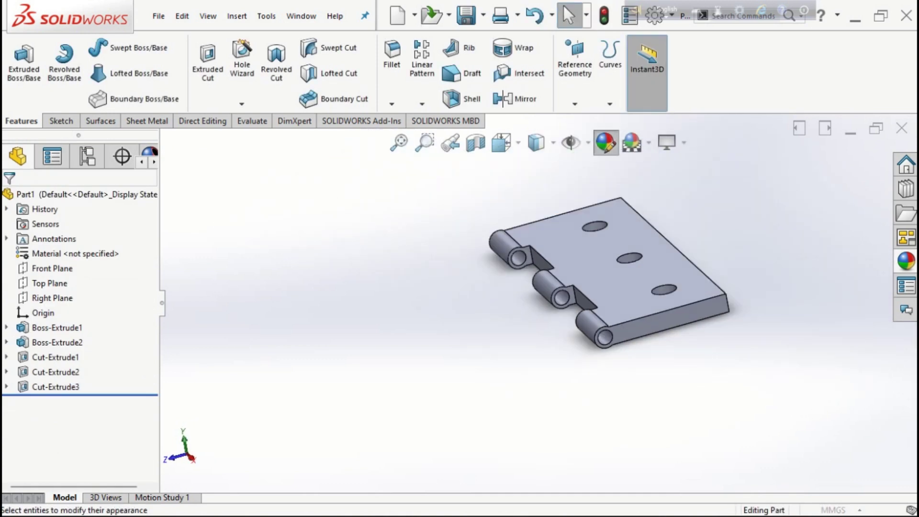
left_click(605, 142)
Apply the brushed steel appearance from the Metal library and save the part
left_click(712, 169)
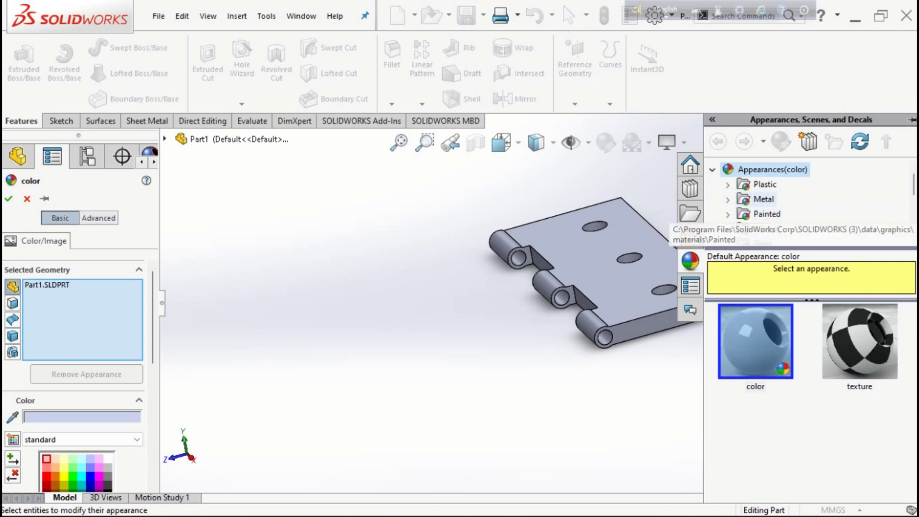
scroll(766, 211, "down", 3)
scroll(766, 211, "down", 2)
scroll(766, 211, "up", 5)
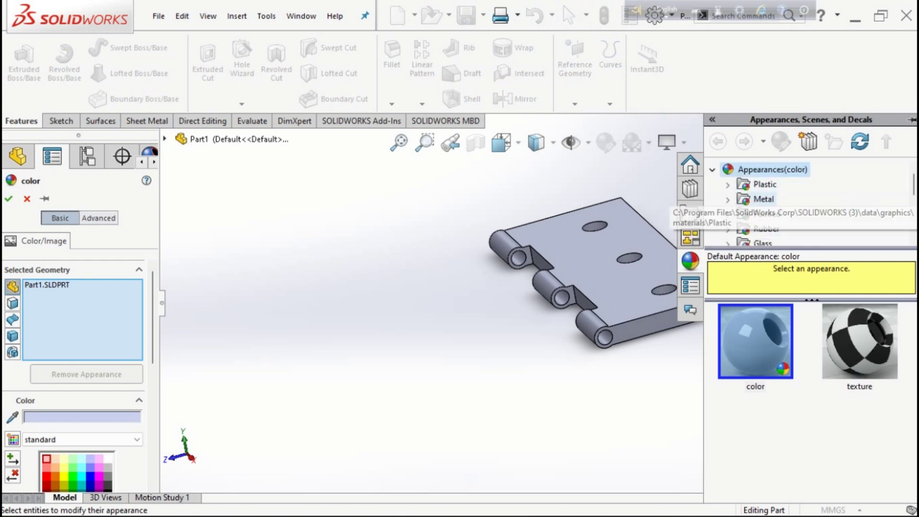
left_click(763, 198)
left_click(727, 199)
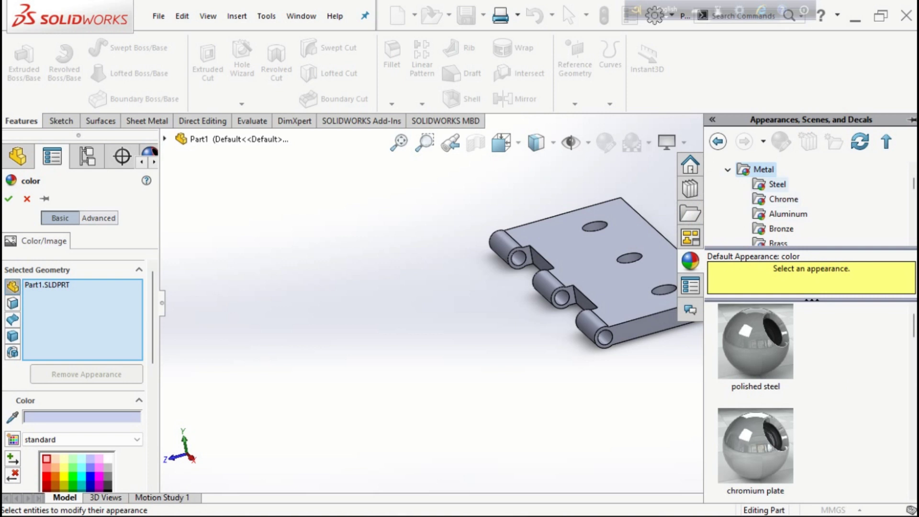
scroll(785, 213, "down", 1)
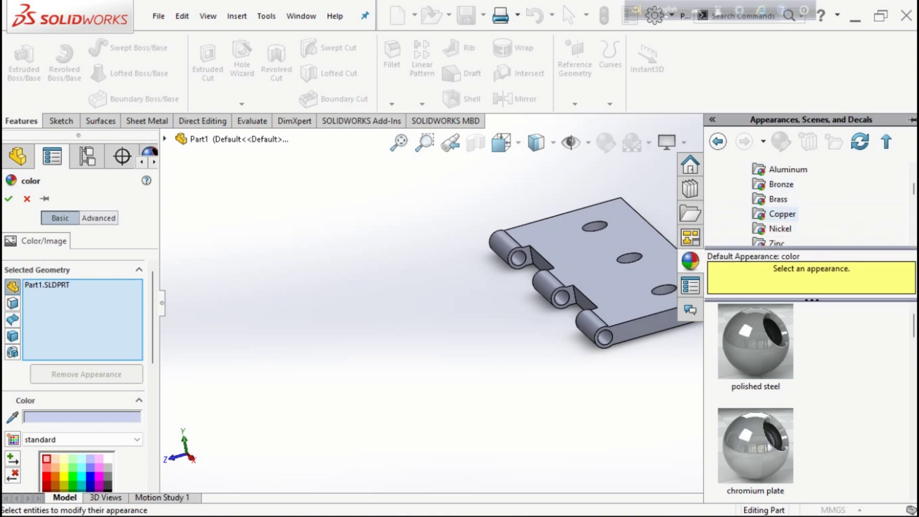
scroll(785, 213, "up", 2)
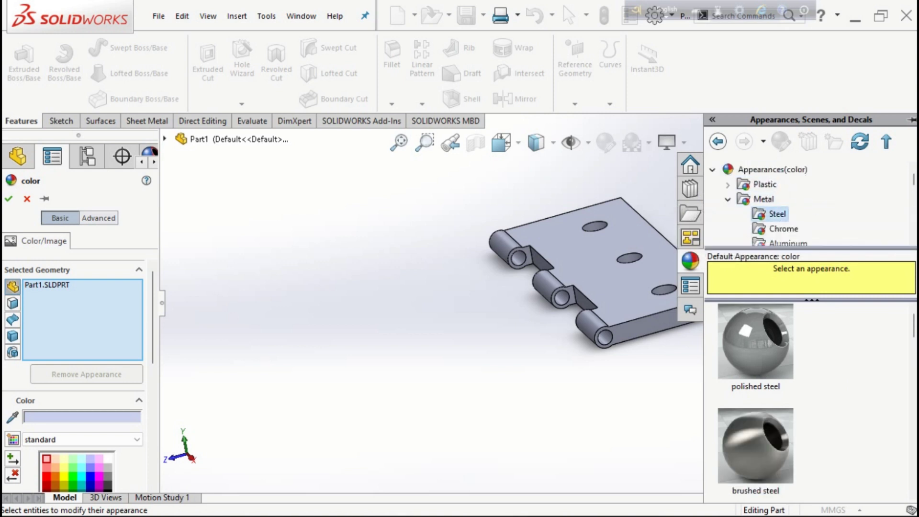
scroll(755, 393, "down", 1)
scroll(755, 392, "up", 1)
left_click(755, 342)
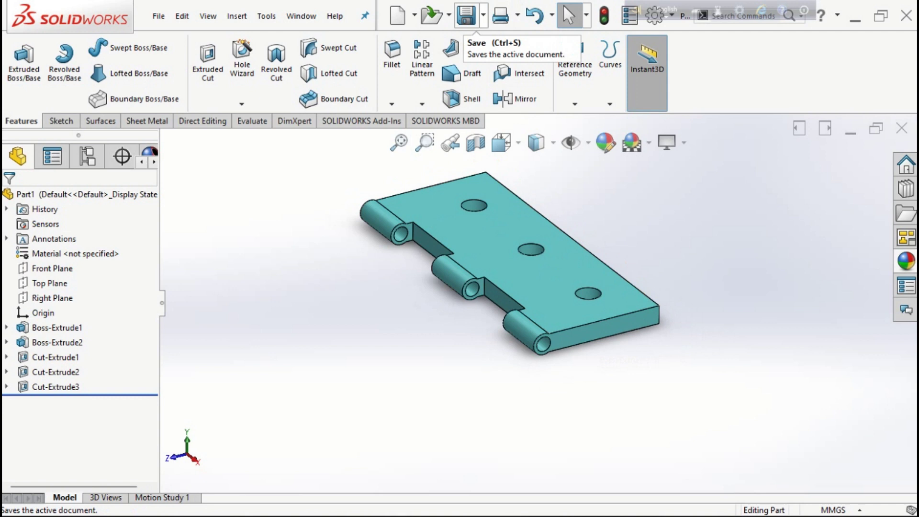
left_click(483, 15)
left_click(483, 51)
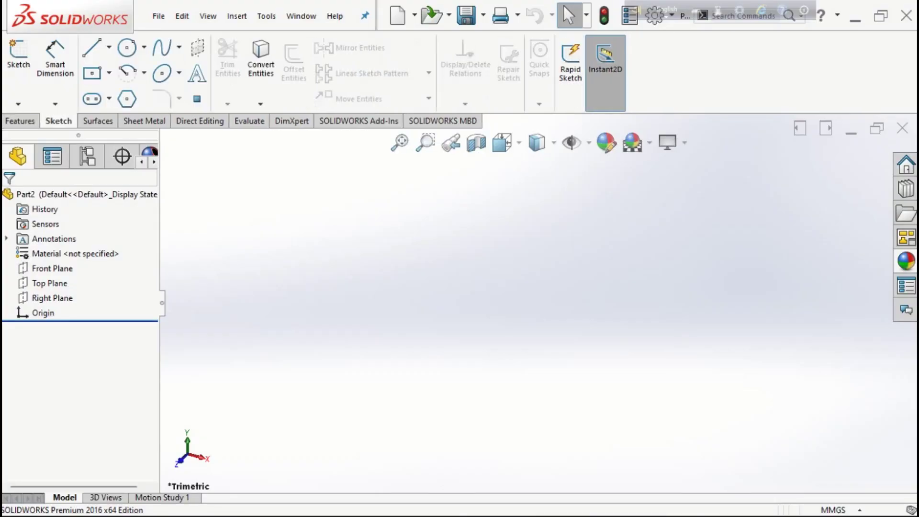
Sketch a centre rectangle on the Top Plane, centred on the origin
left_click(18, 53)
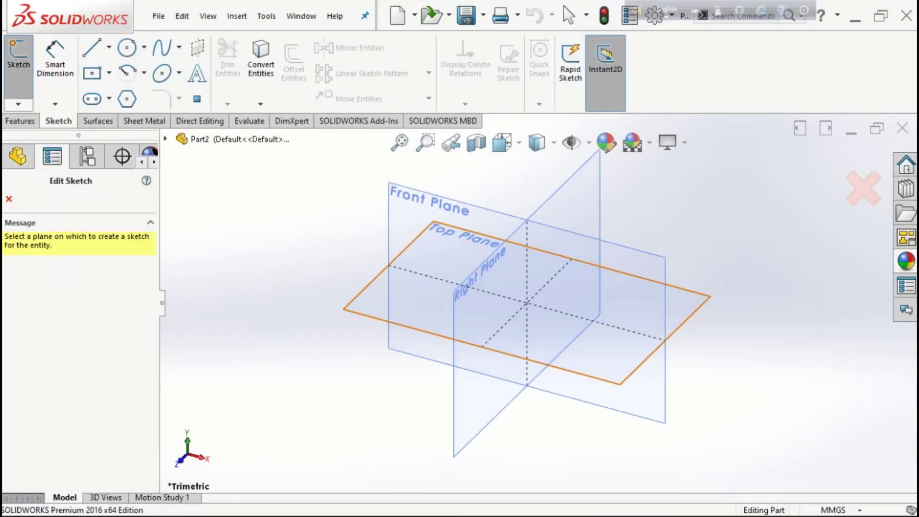
left_click(523, 288)
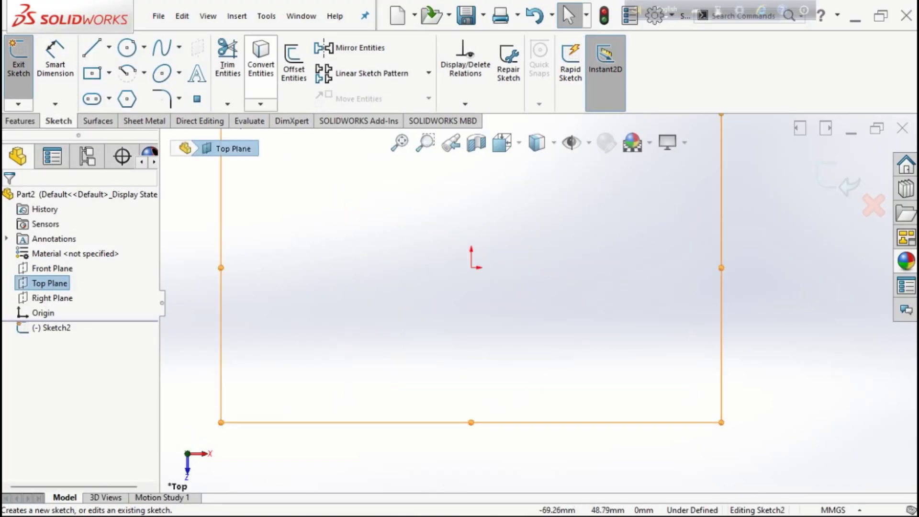
left_click(109, 73)
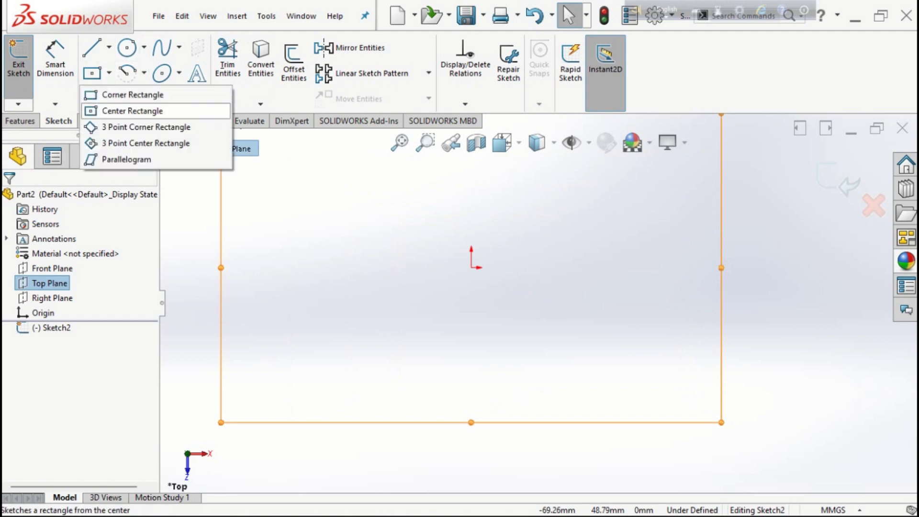
left_click(132, 108)
left_click(472, 267)
left_click(638, 201)
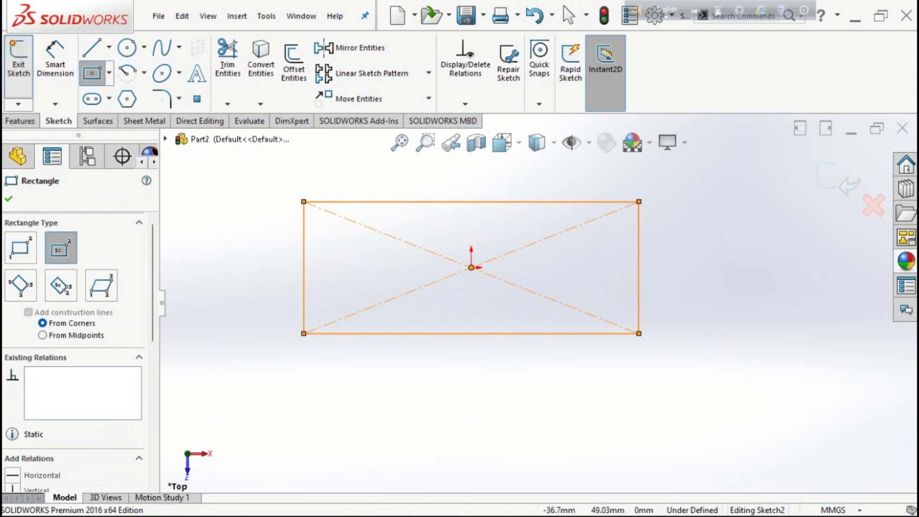
Dimension the rectangle 35 mm tall and 85 mm wide
left_click(55, 59)
left_click(304, 268)
left_click(223, 268)
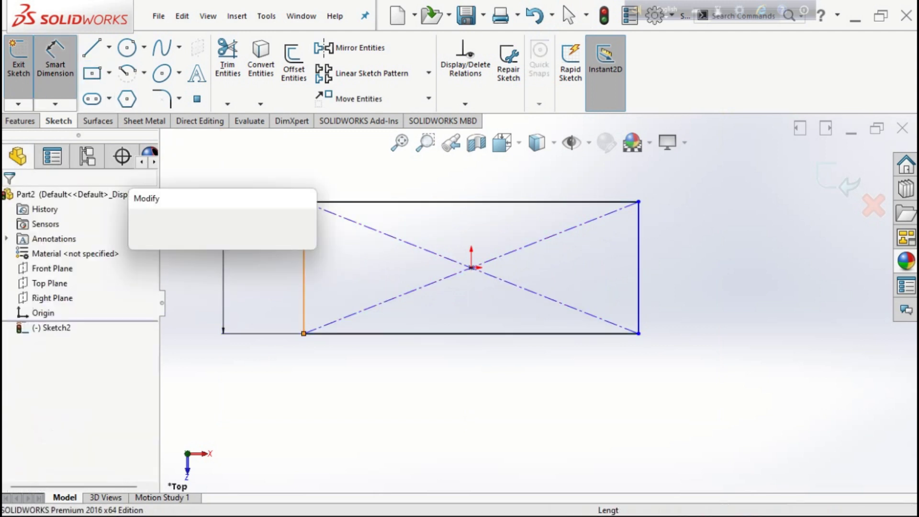
type("35")
key("Return")
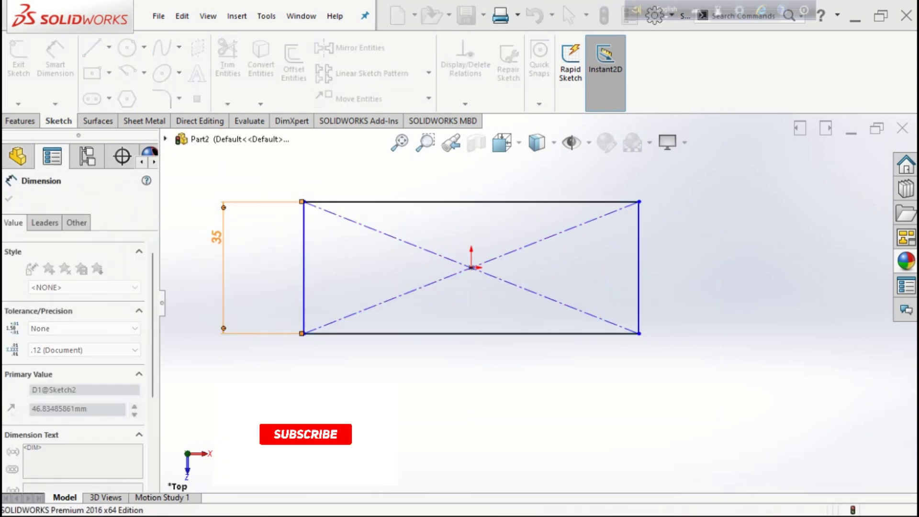
left_click(469, 201)
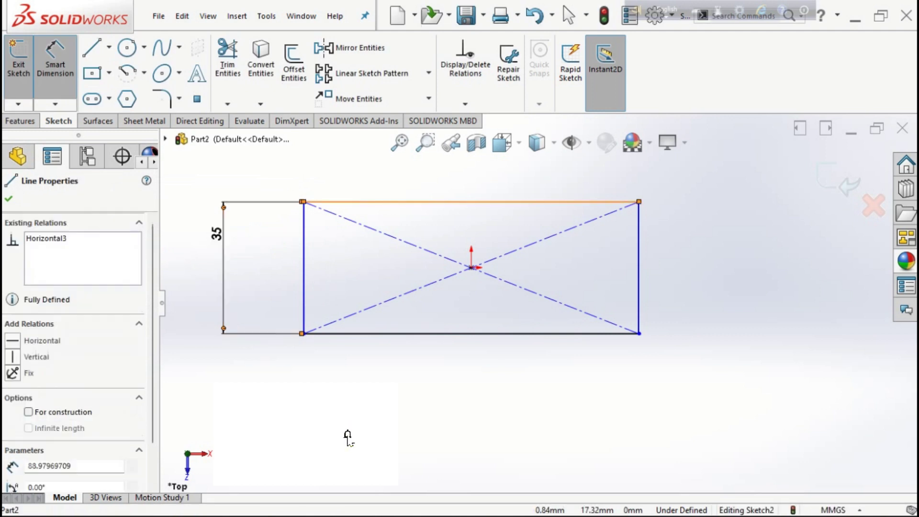
left_click(469, 172)
type("85")
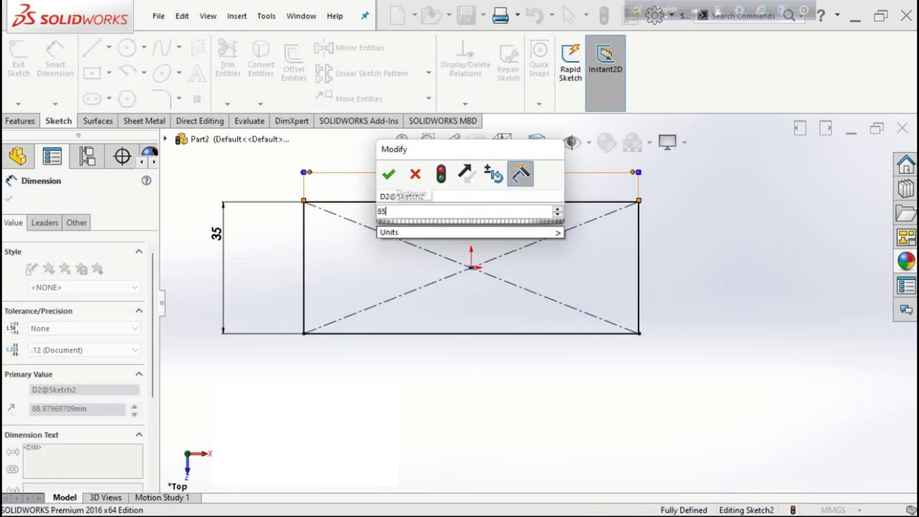
key("Return")
scroll(420, 232, "up", 2)
scroll(526, 295, "down", 2)
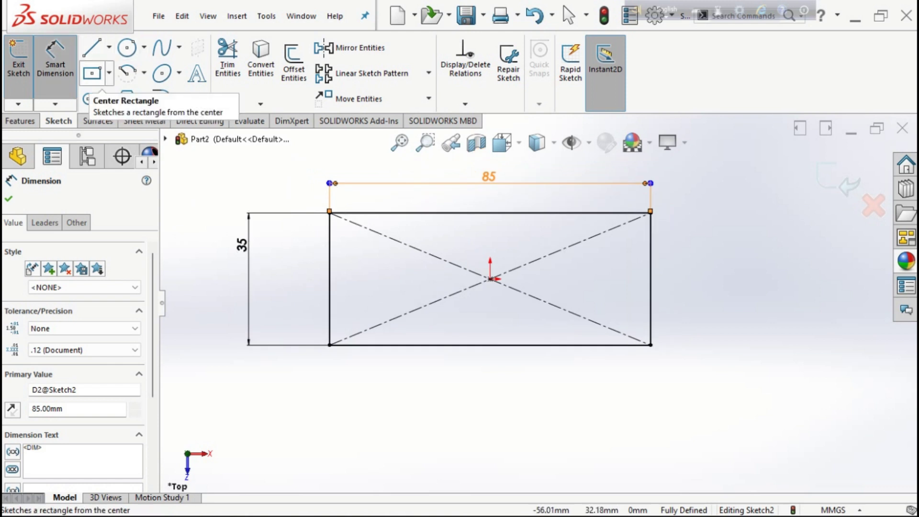
Draw two U-shaped notches down from the rectangle's top edge with lines
left_click(92, 48)
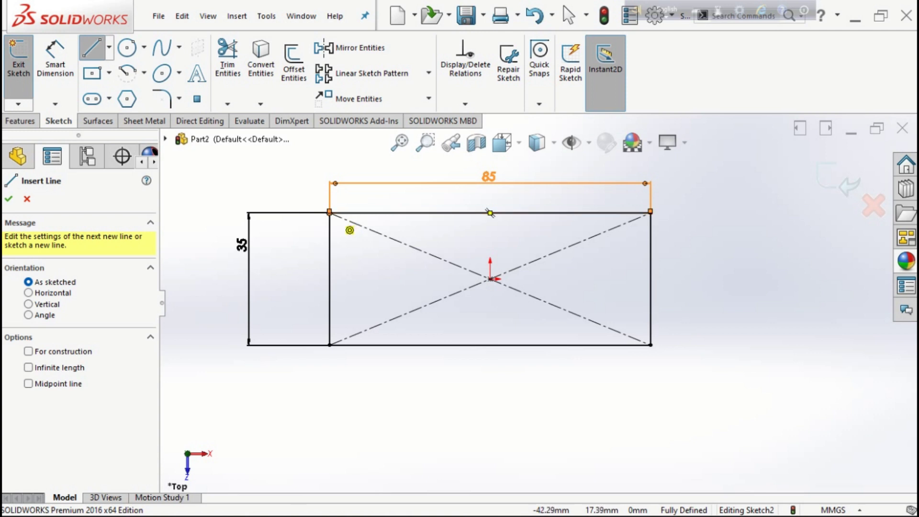
left_click(489, 212)
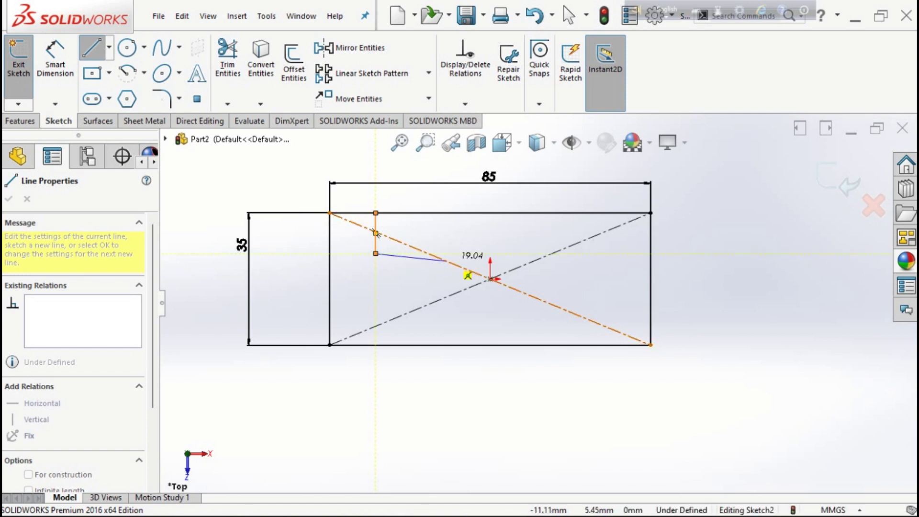
left_click(376, 254)
left_click(446, 253)
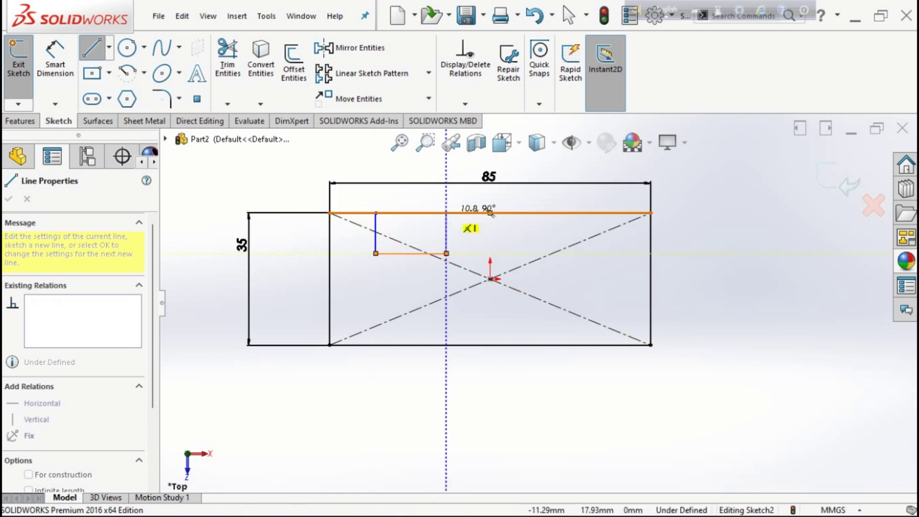
left_click(446, 212)
left_click(529, 213)
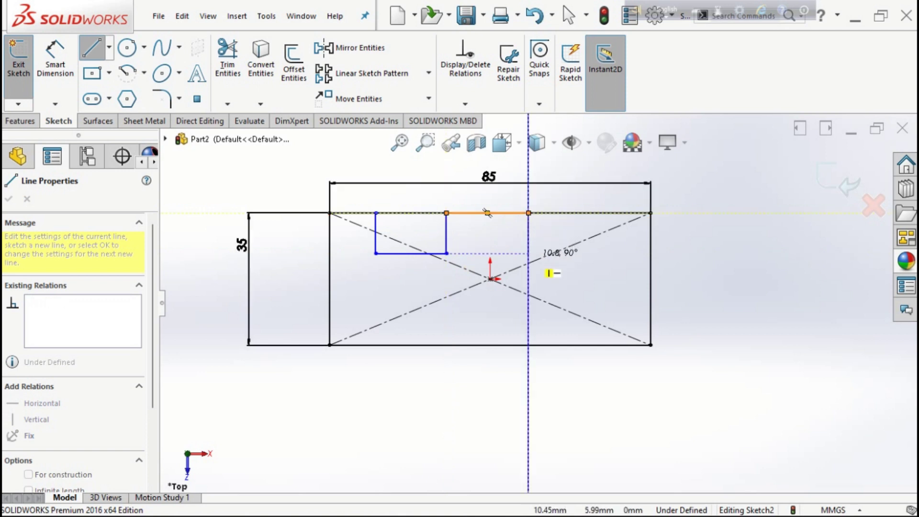
left_click(528, 253)
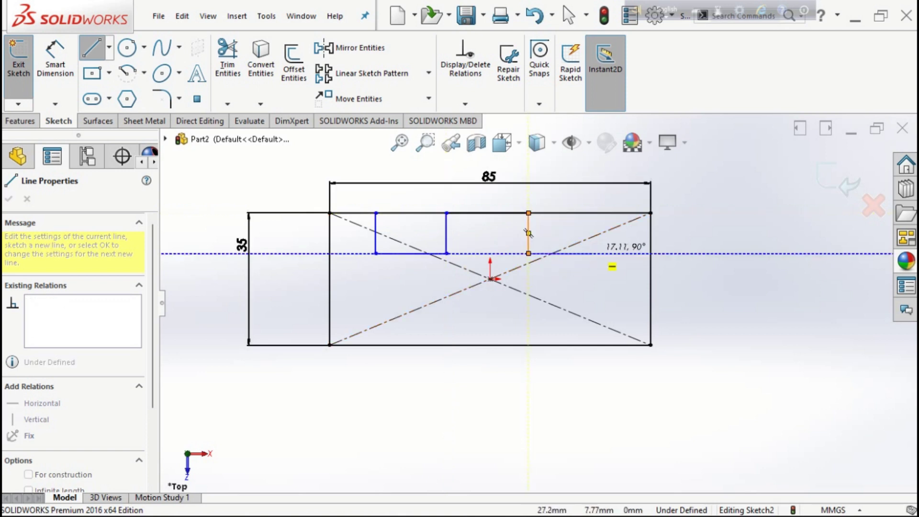
left_click(593, 253)
left_click(593, 213)
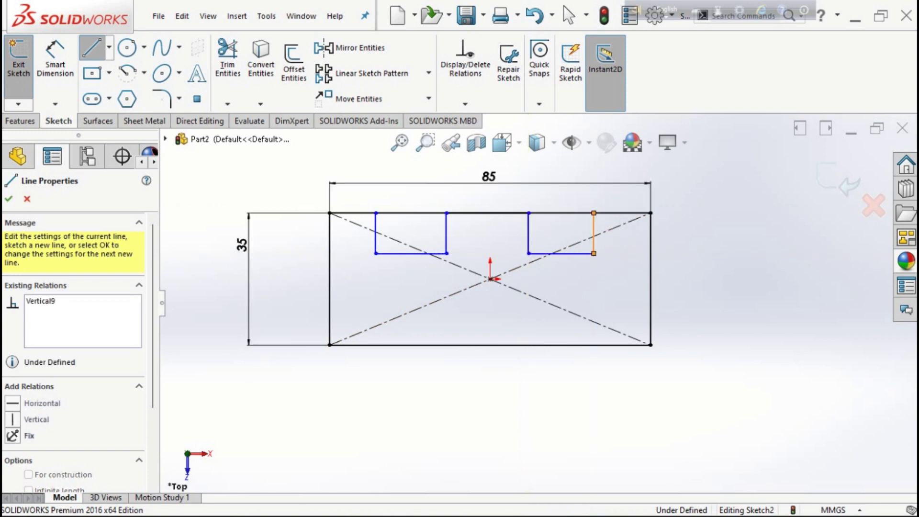
right_click(709, 192)
left_click(718, 199)
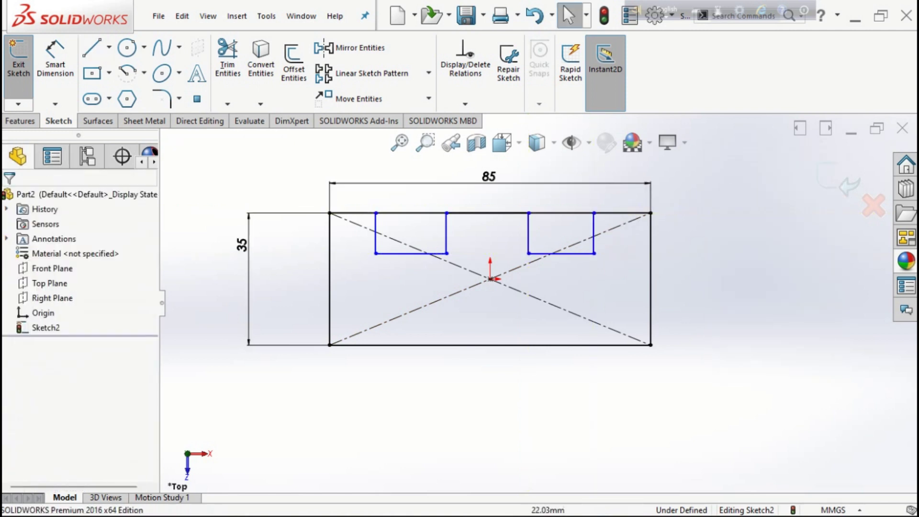
Draw a horizontal line from the rectangle's left edge to its right edge
scroll(525, 245, "down", 1)
scroll(537, 302, "up", 2)
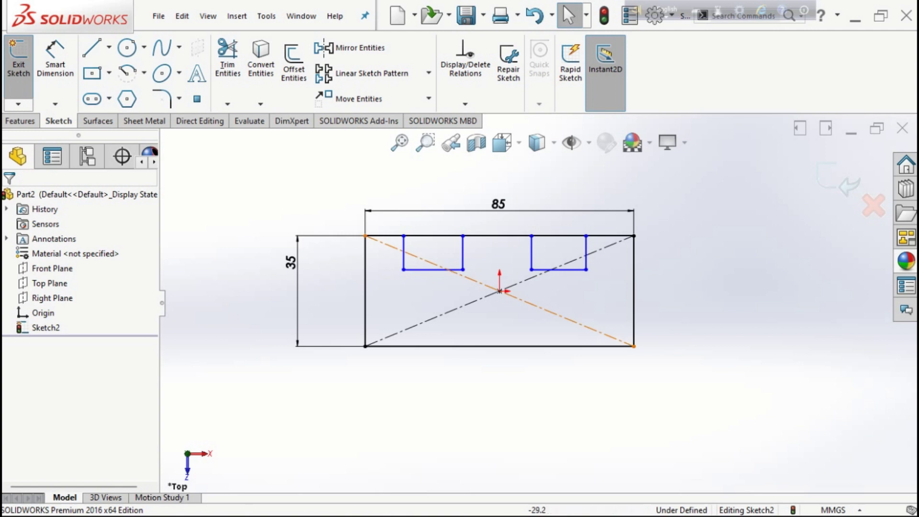
scroll(403, 252, "down", 2)
key("l")
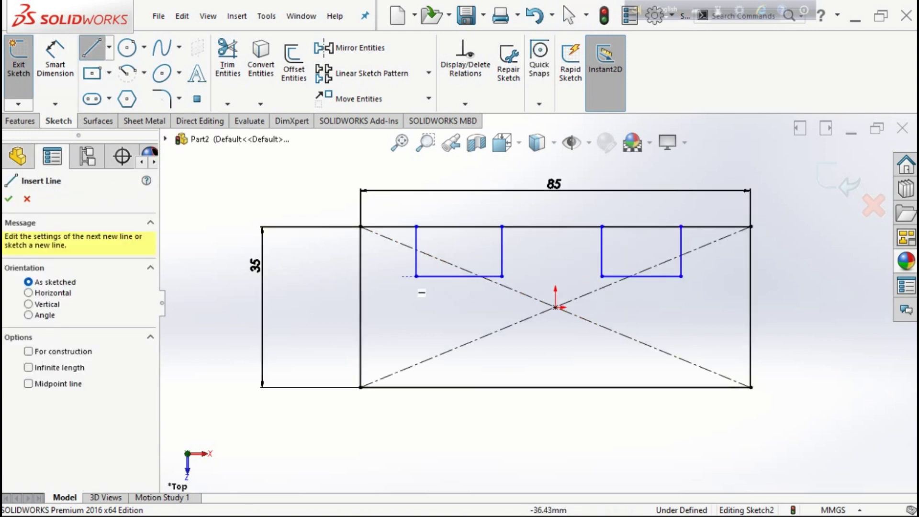
left_click(361, 276)
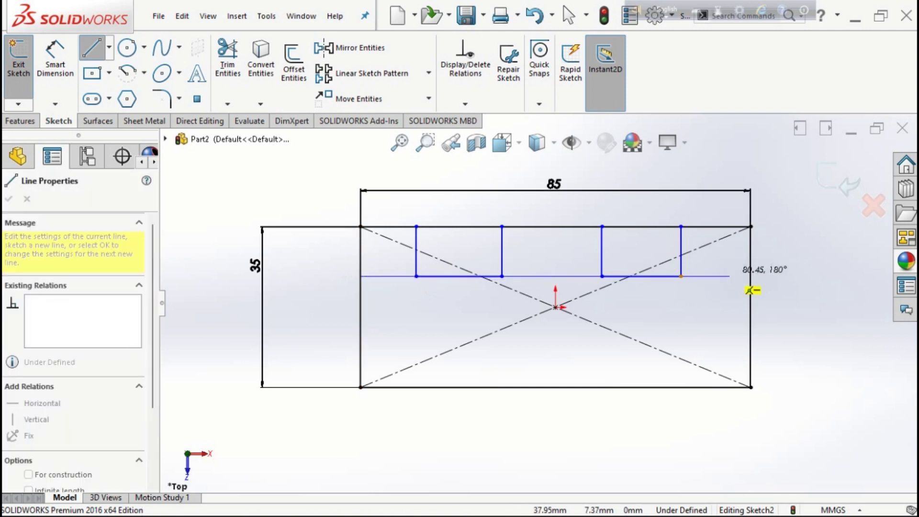
left_click(751, 276)
right_click(751, 249)
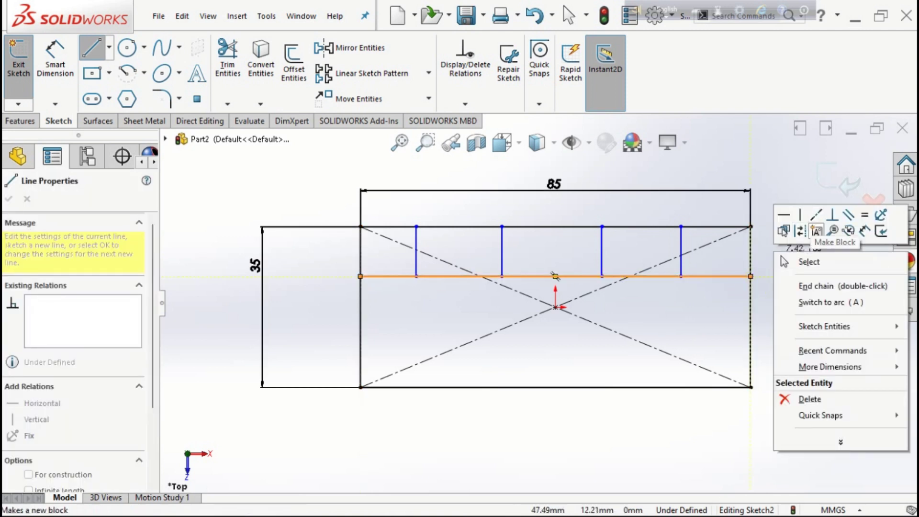
left_click(801, 261)
key("Escape")
scroll(455, 271, "down", 1)
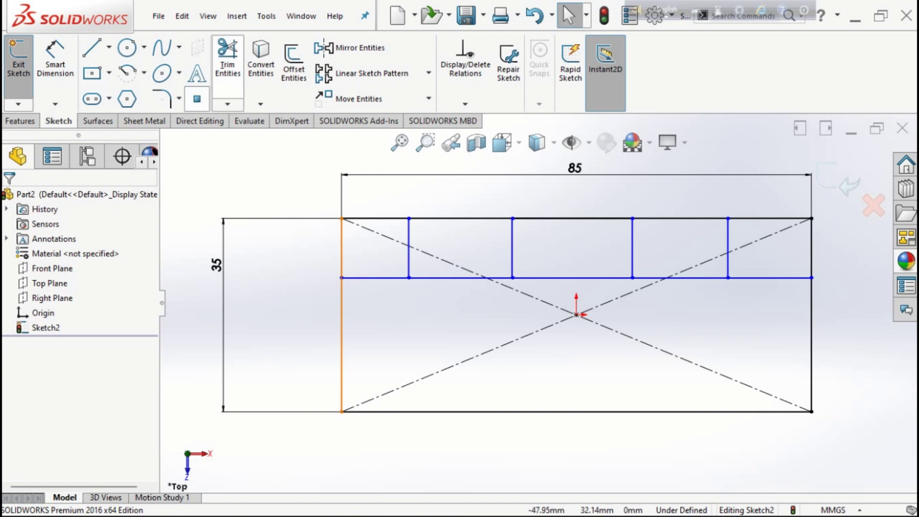
Dimension the first division 15 mm from the left edge and the next spacing 20 mm
left_click(228, 57)
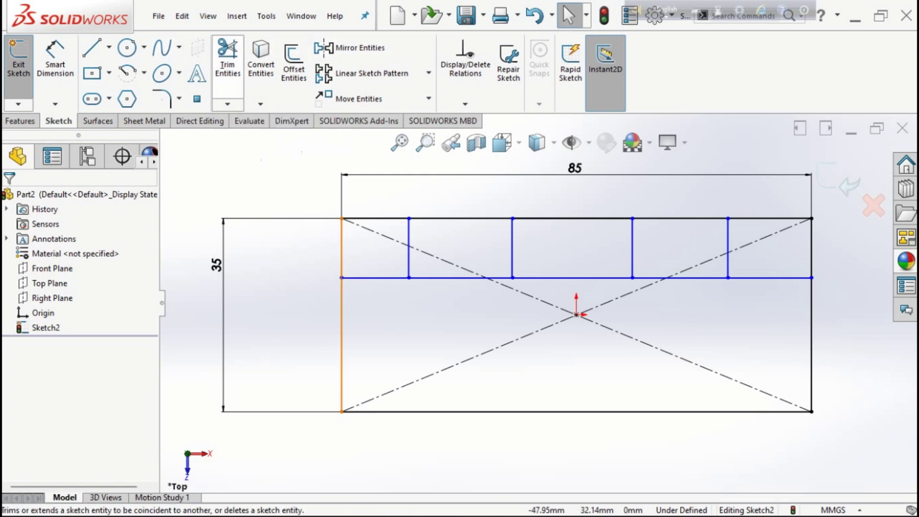
left_click(55, 58)
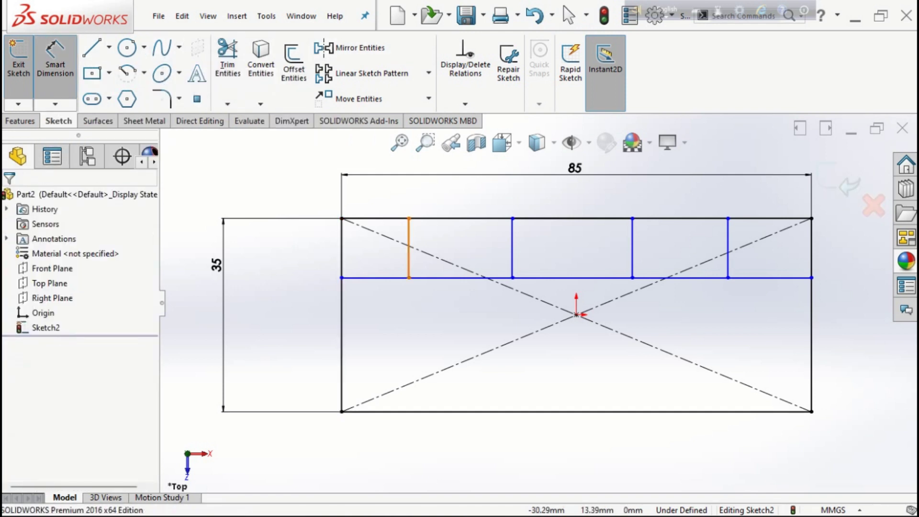
left_click(409, 249)
left_click(341, 241)
left_click(287, 239)
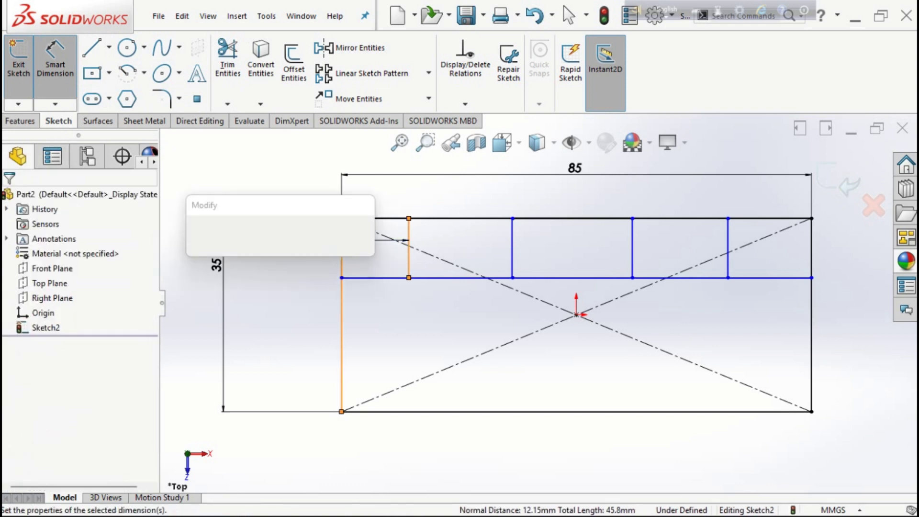
type("15")
key("Return")
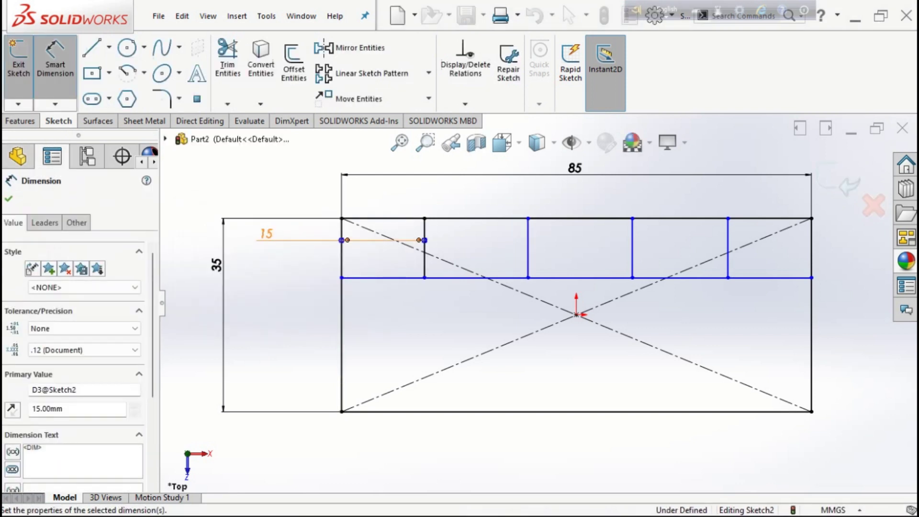
left_click(424, 258)
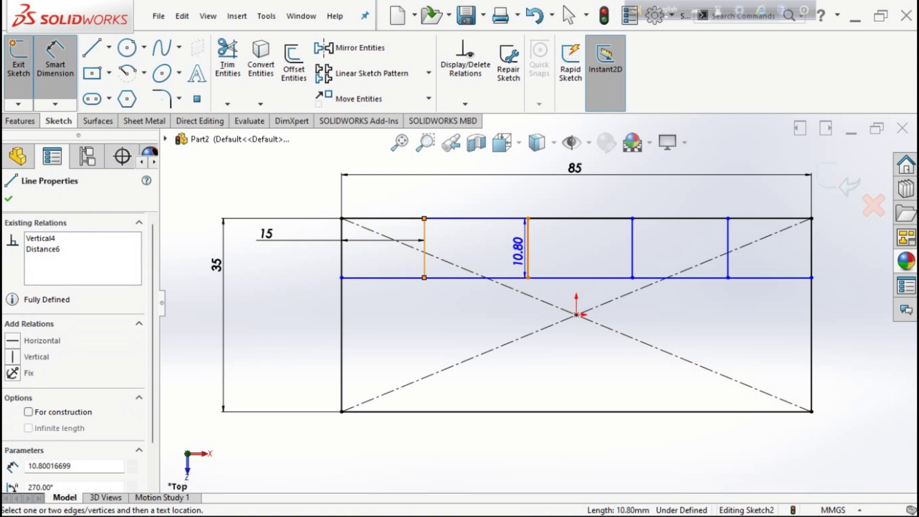
left_click(527, 249)
left_click(473, 242)
type("20")
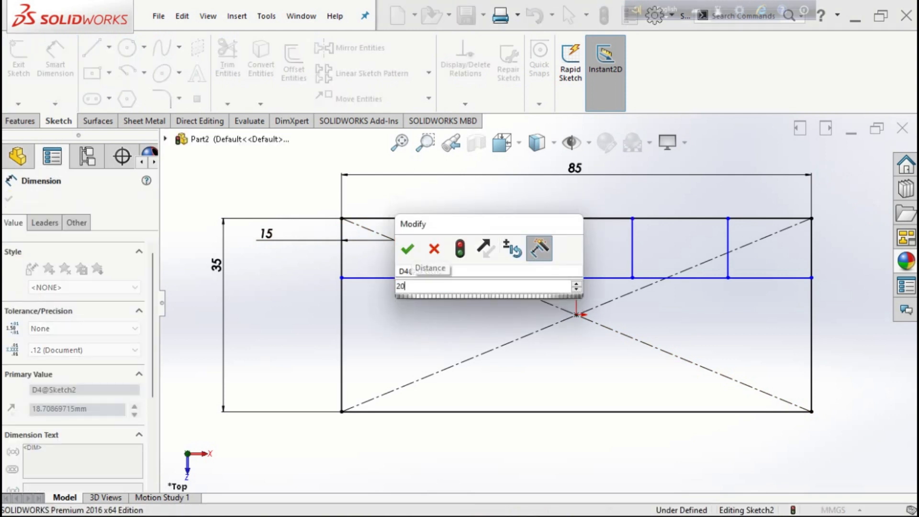
key("Return")
Dimension the remaining division spacings (10, 20), declining the over-defining right-edge dimension
left_click(632, 259)
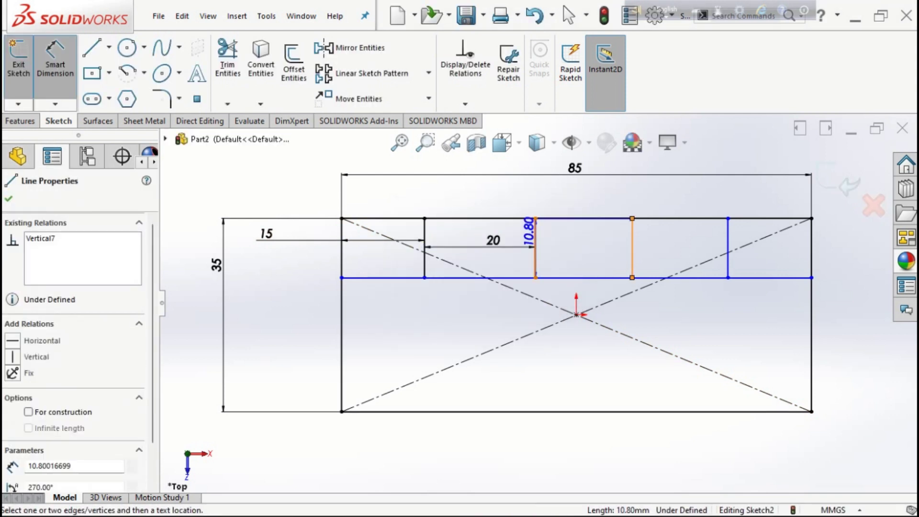
left_click(535, 253)
left_click(579, 237)
type("10")
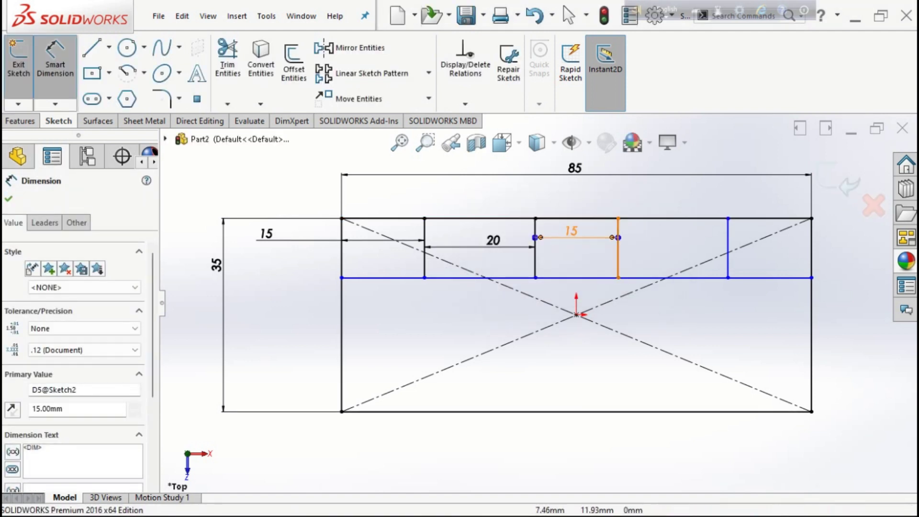
left_click(727, 249)
left_click(675, 194)
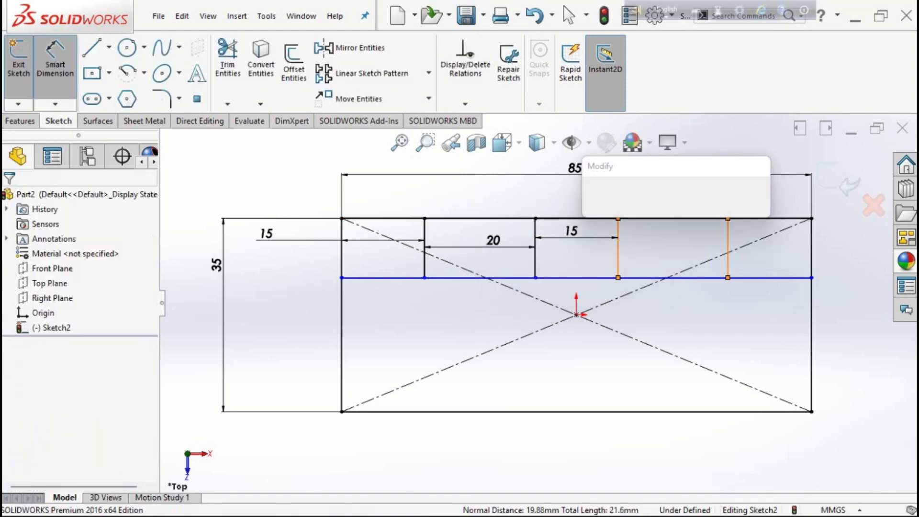
type("20")
key("Return")
left_click(728, 249)
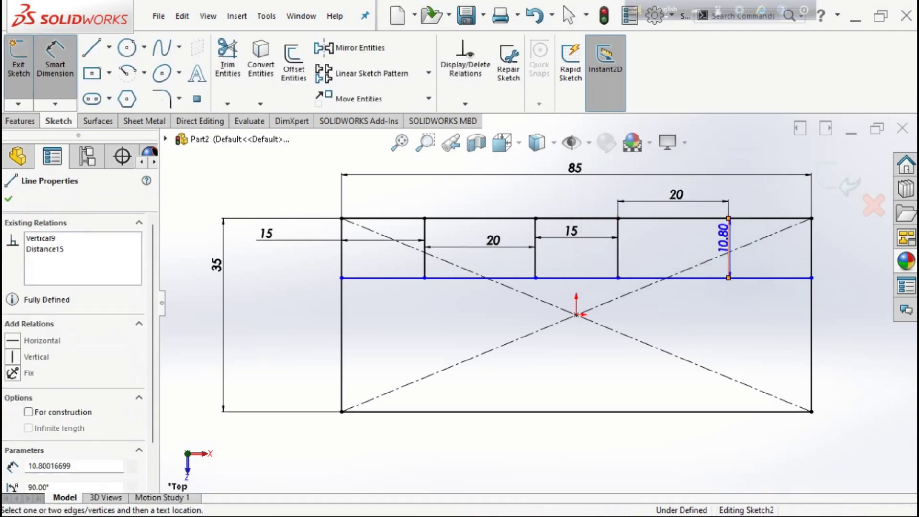
left_click(811, 239)
left_click(857, 226)
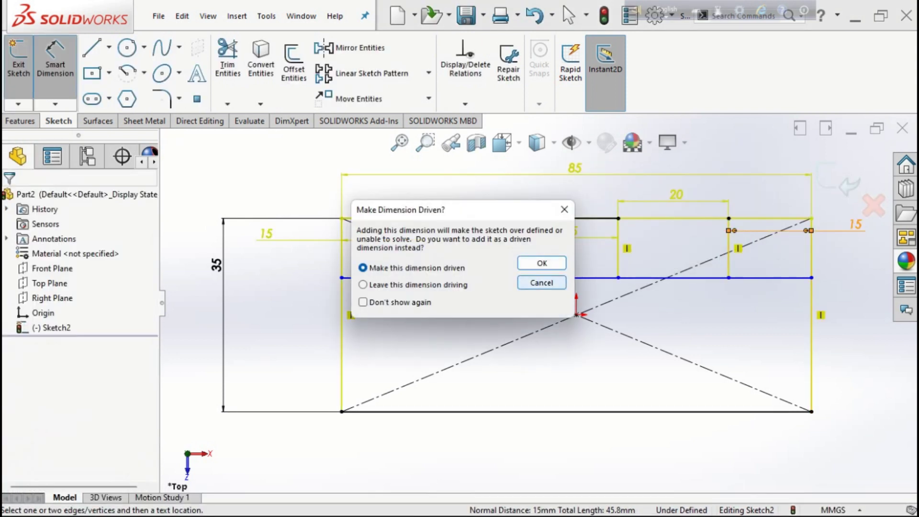
left_click(541, 282)
Set the top strip's depth to 5 mm
scroll(536, 301, "up", 2)
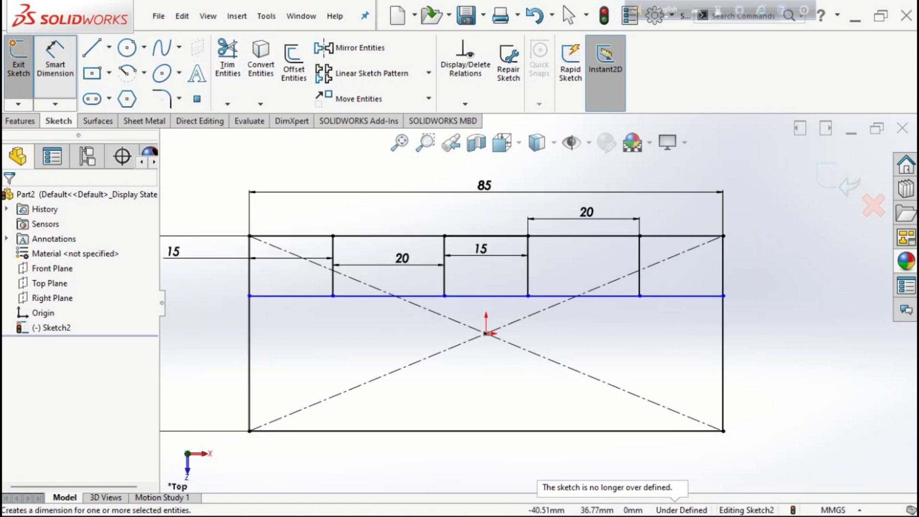
left_click(296, 296)
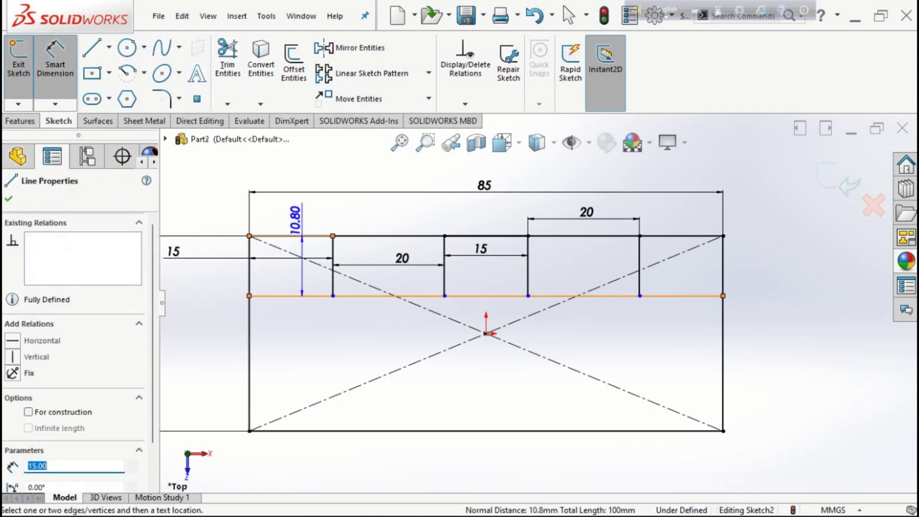
left_click(296, 211)
type("5")
key("Return")
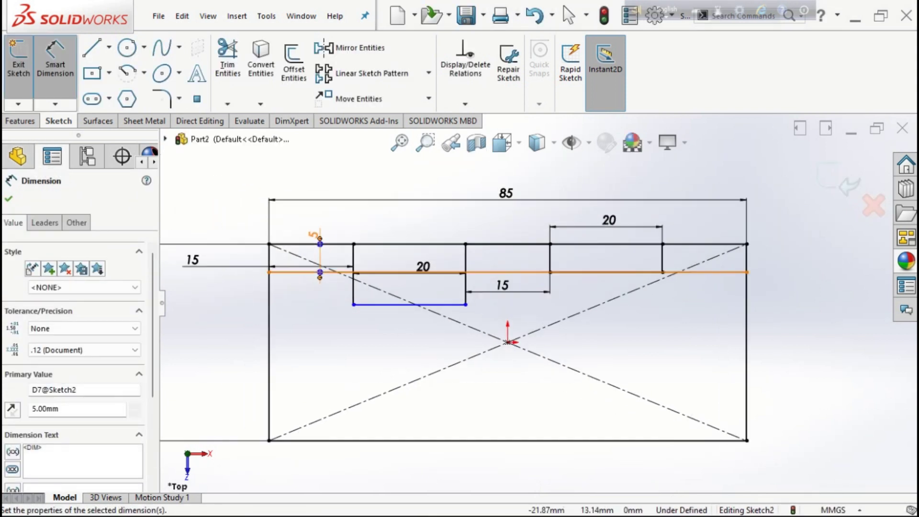
scroll(478, 311, "up", 2)
left_click(227, 60)
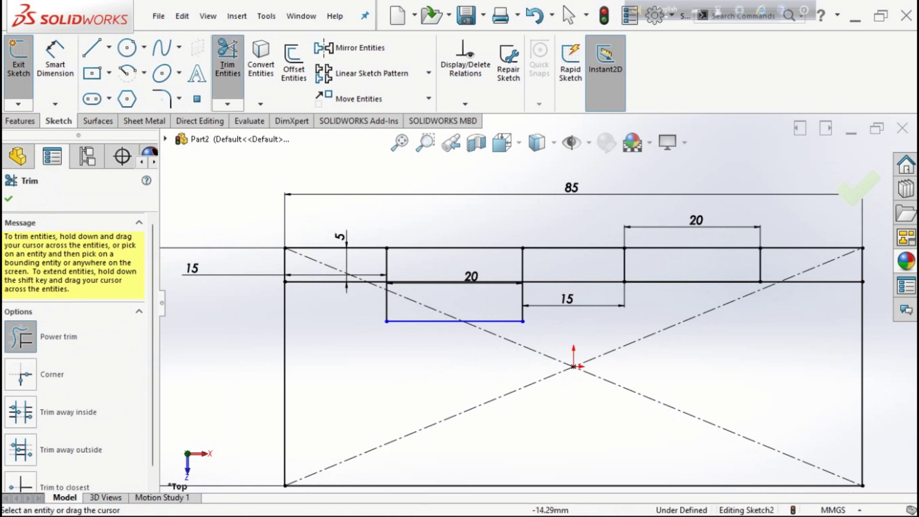
Power-trim the leftover segments, leaving two raised 20 mm knuckle tabs on the outline
left_click_drag(356, 248, 357, 230)
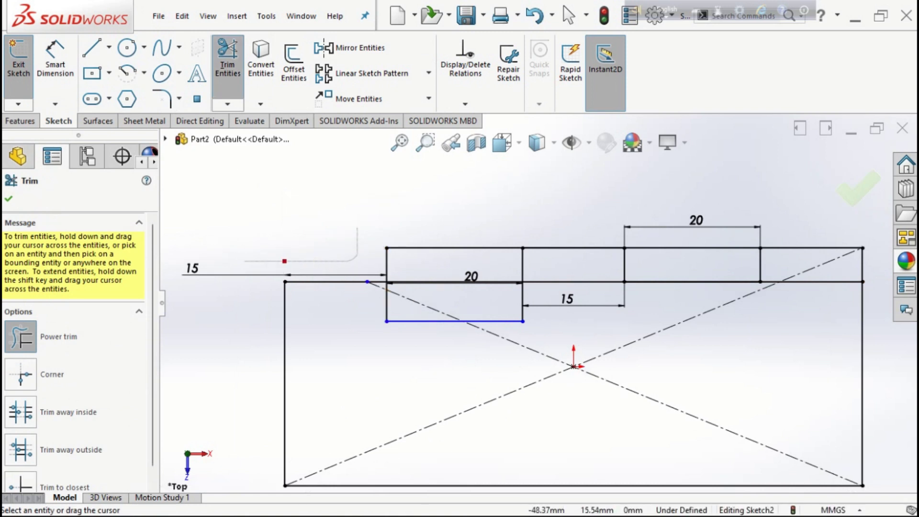
left_click_drag(386, 304, 423, 304)
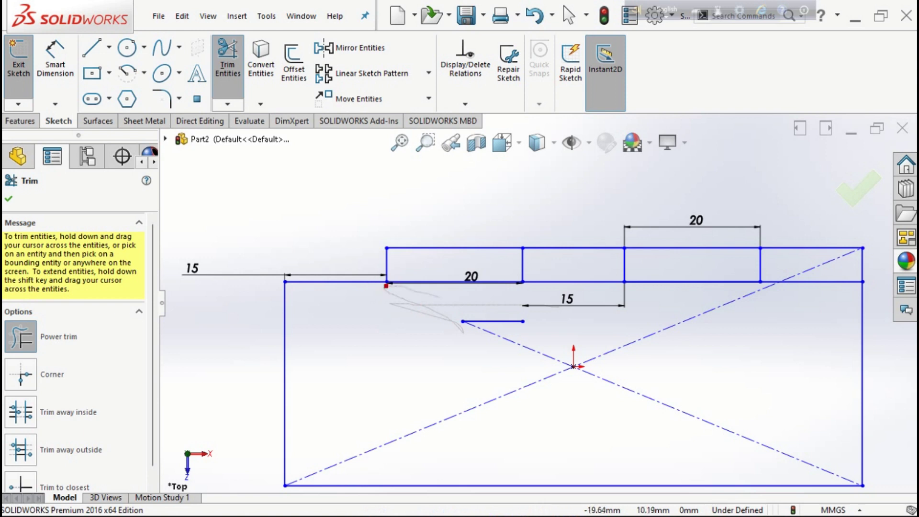
left_click_drag(491, 333, 539, 279)
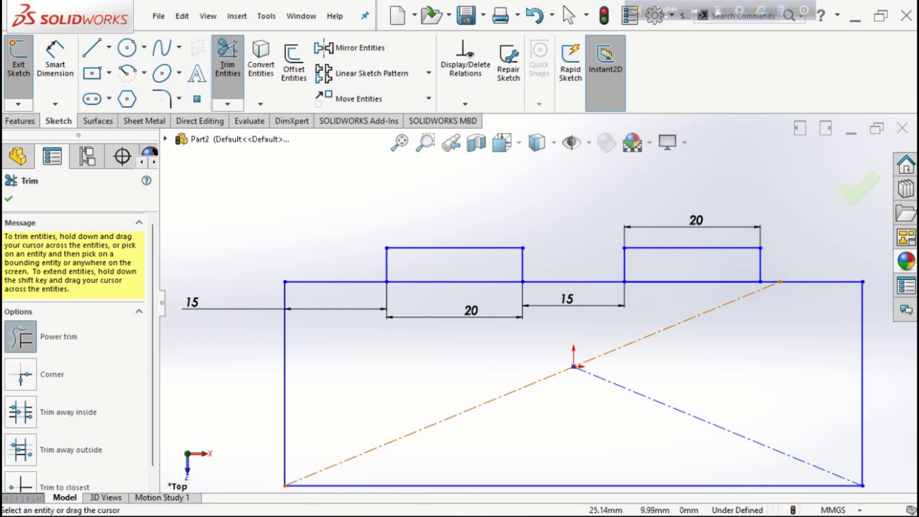
middle_click_drag(780, 282, 669, 283, "ctrl")
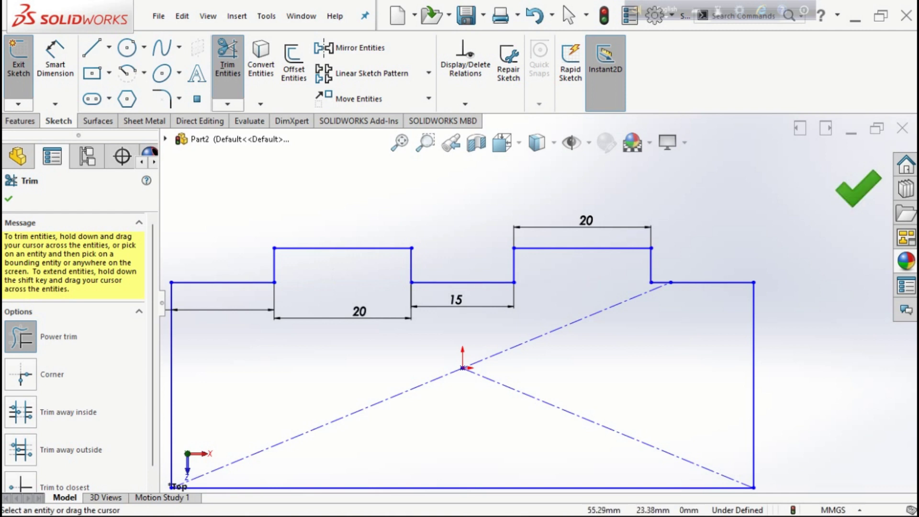
key("Escape")
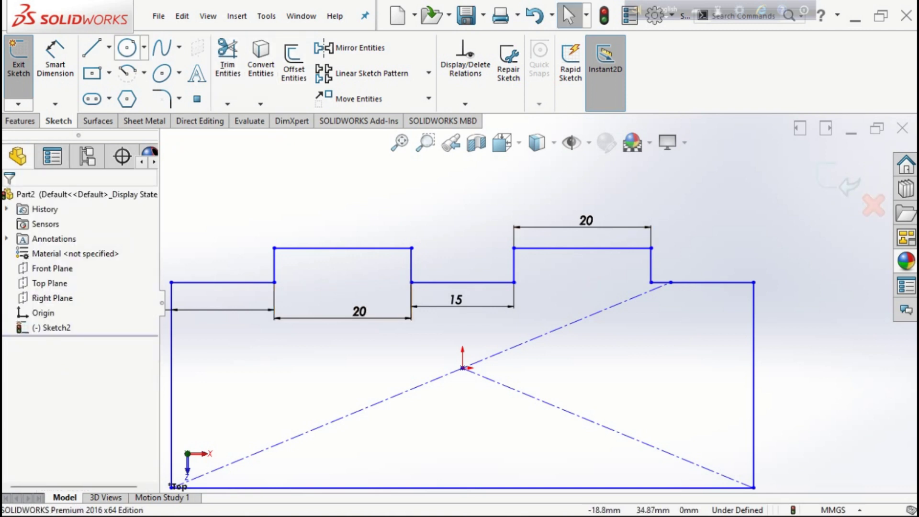
Draw a 6.5 mm circle centred 12 mm above the bottom edge
left_click(127, 47)
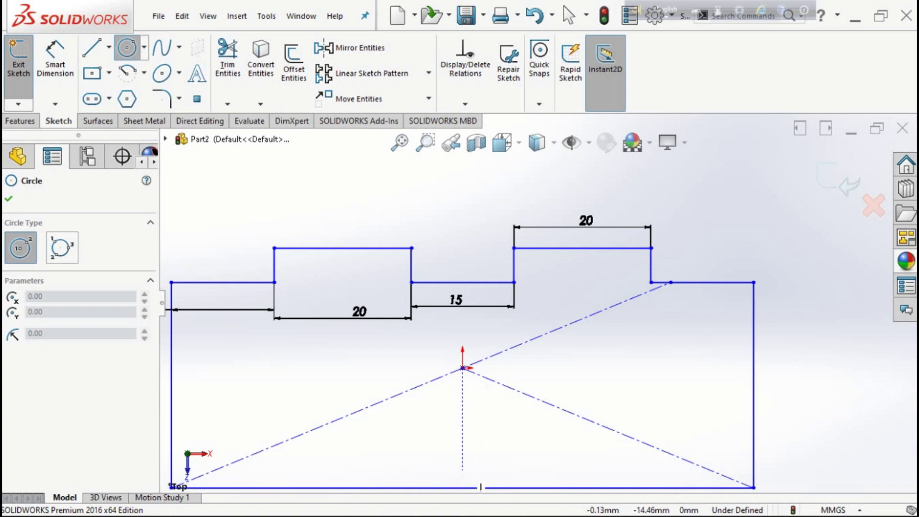
left_click(462, 439)
left_click(55, 57)
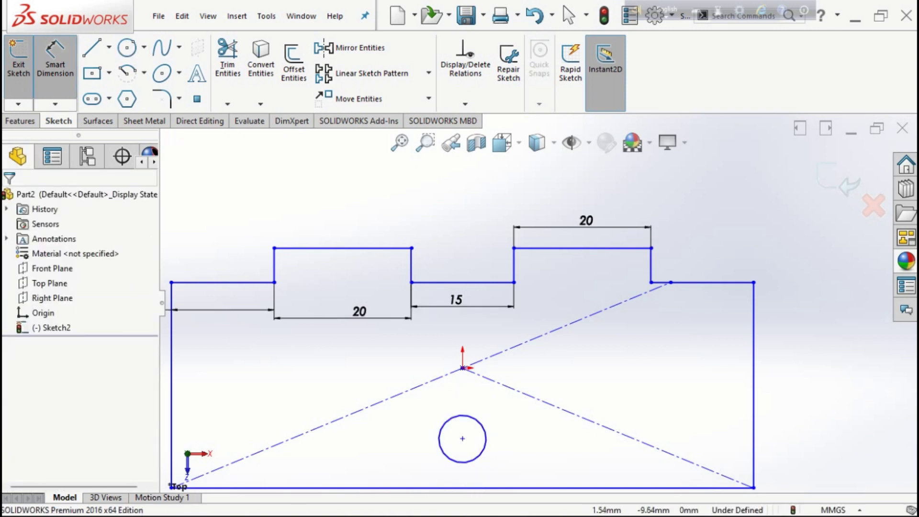
left_click(484, 428)
left_click(527, 388)
type("6.5")
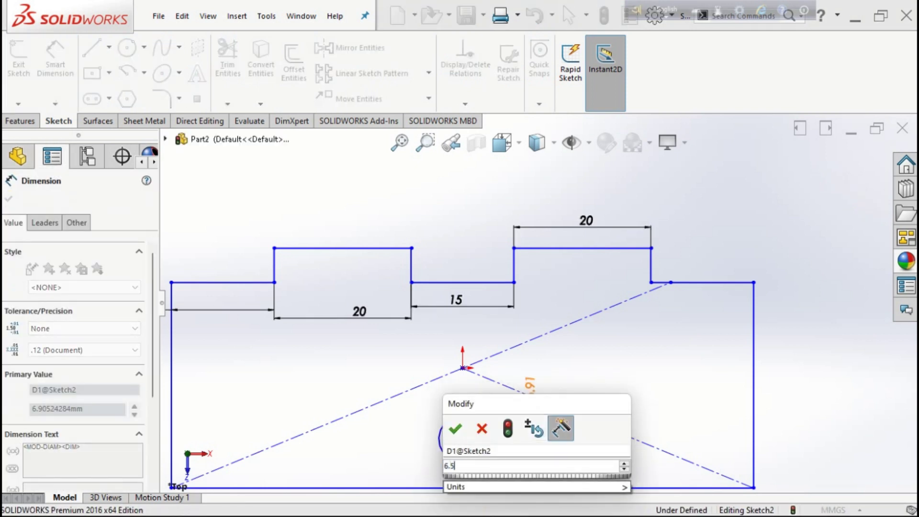
key("Return")
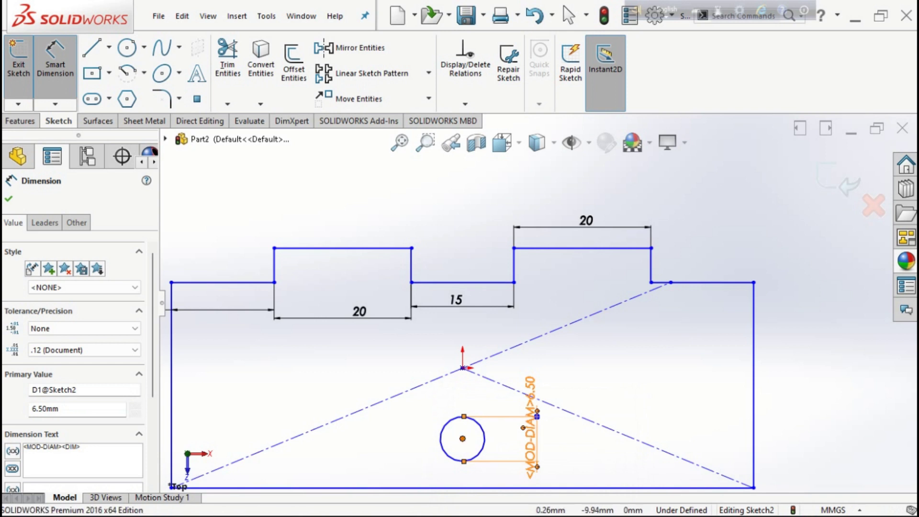
left_click(463, 438)
left_click(460, 488)
left_click(399, 445)
type("12")
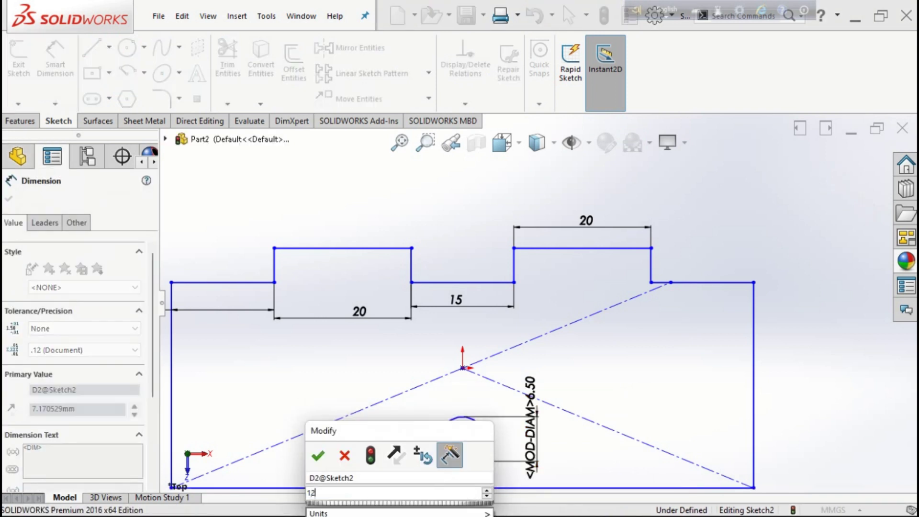
key("Return")
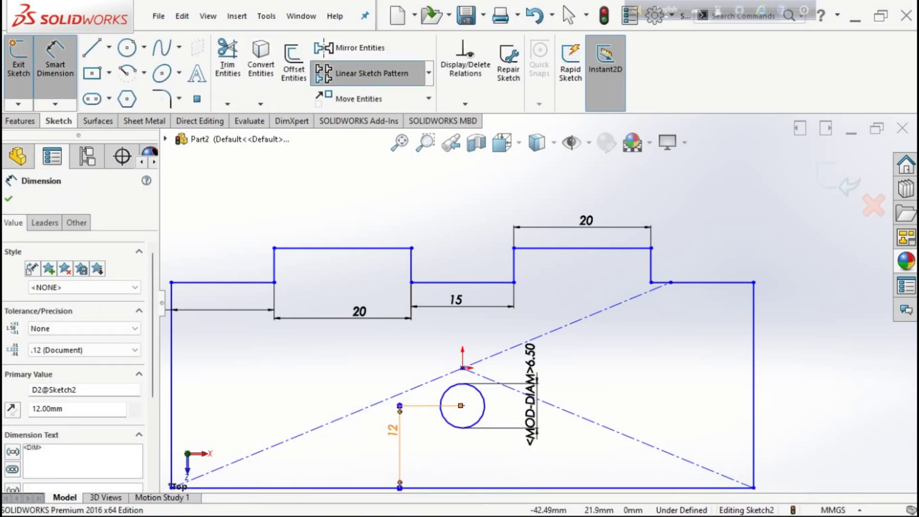
Pattern the circle 28 mm to the right and 28 mm to the left, then exit the sketch
left_click(366, 72)
left_click(483, 399)
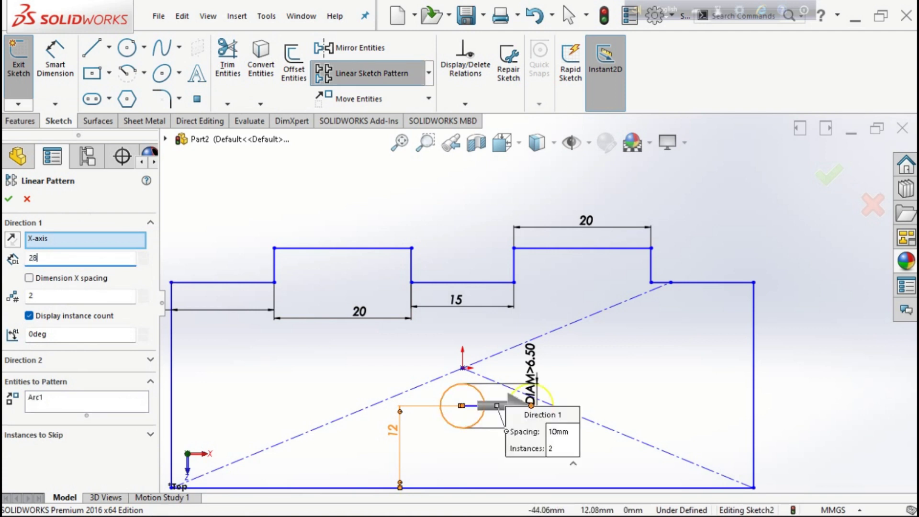
key("Return")
key("Return")
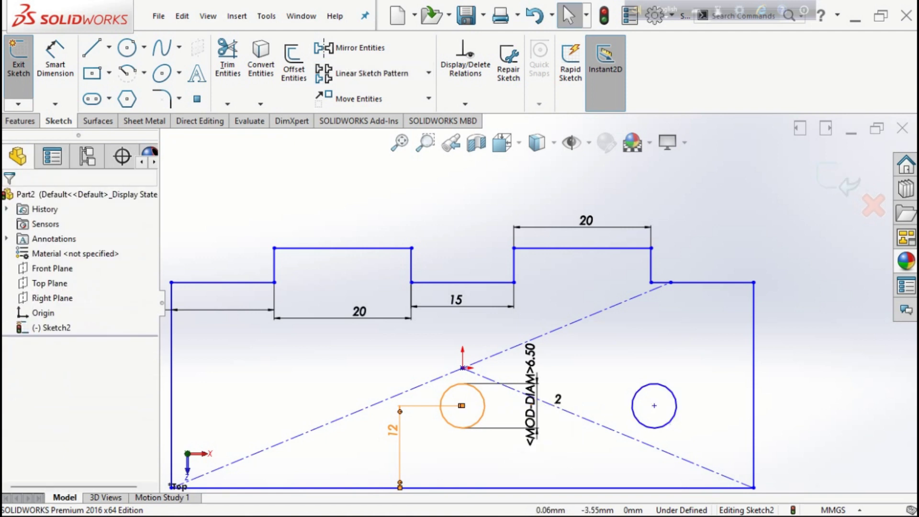
left_click(364, 73)
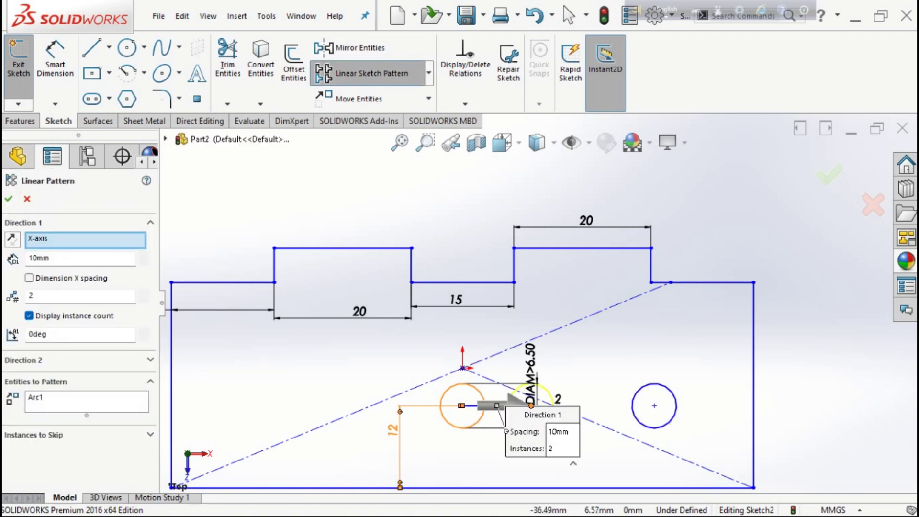
left_click(12, 238)
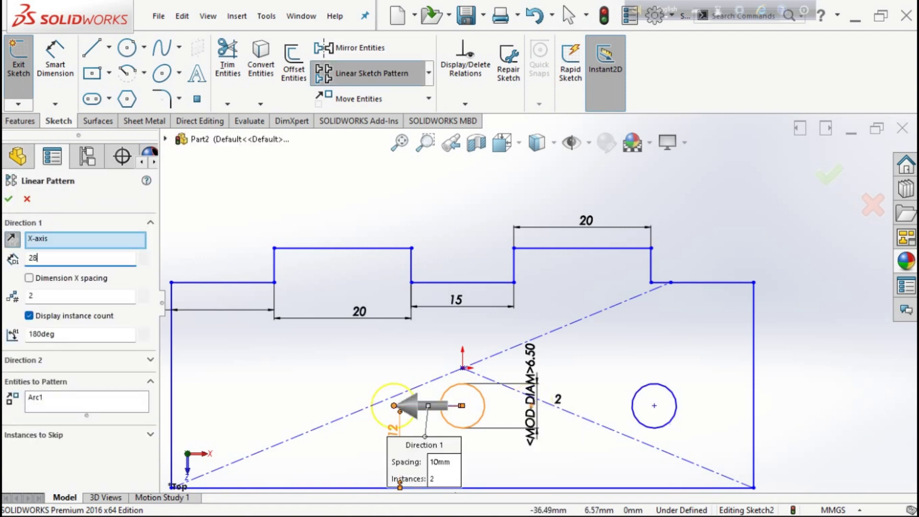
key("Return")
left_click(829, 175)
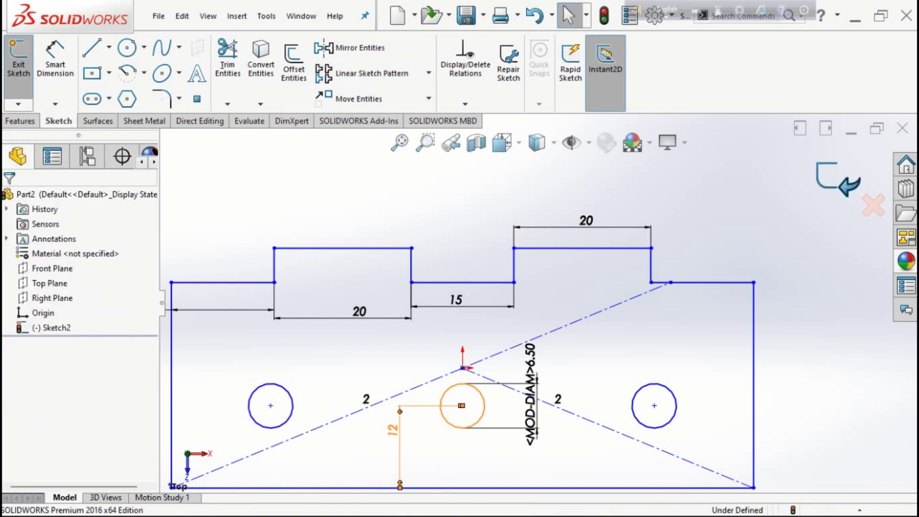
left_click(830, 178)
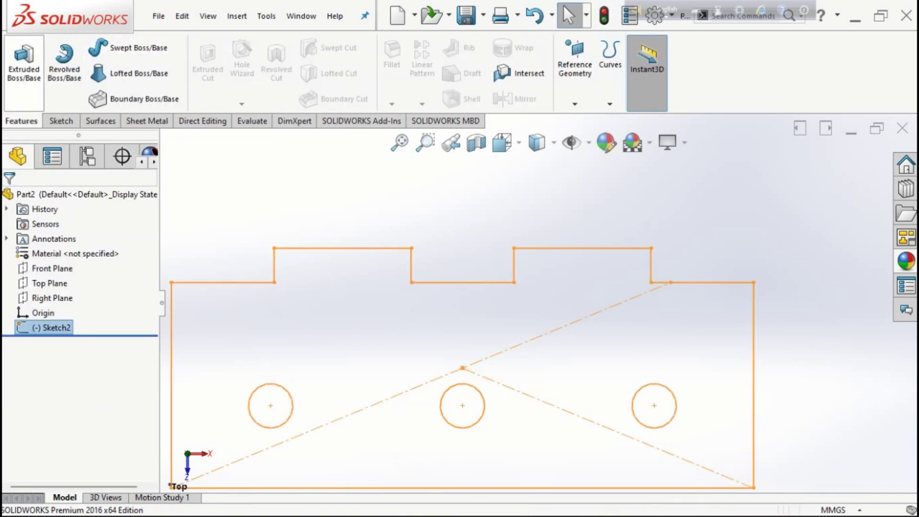
Extrude the sketch into a 5 mm Mid Plane plate
left_click(24, 60)
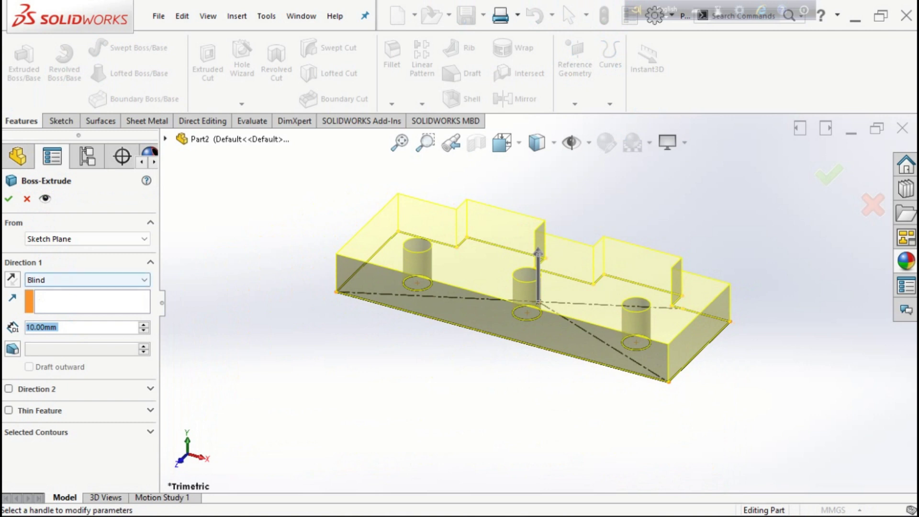
type("5")
key("Return")
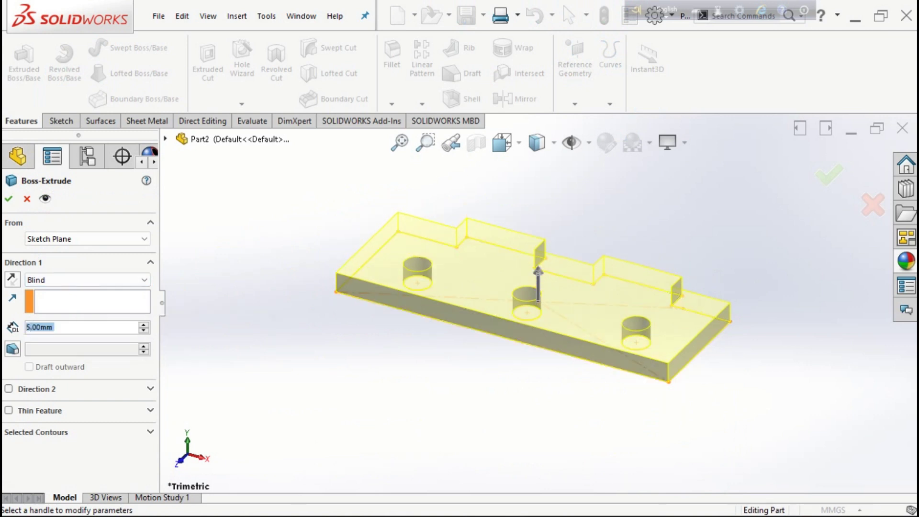
left_click(86, 279)
left_click(43, 335)
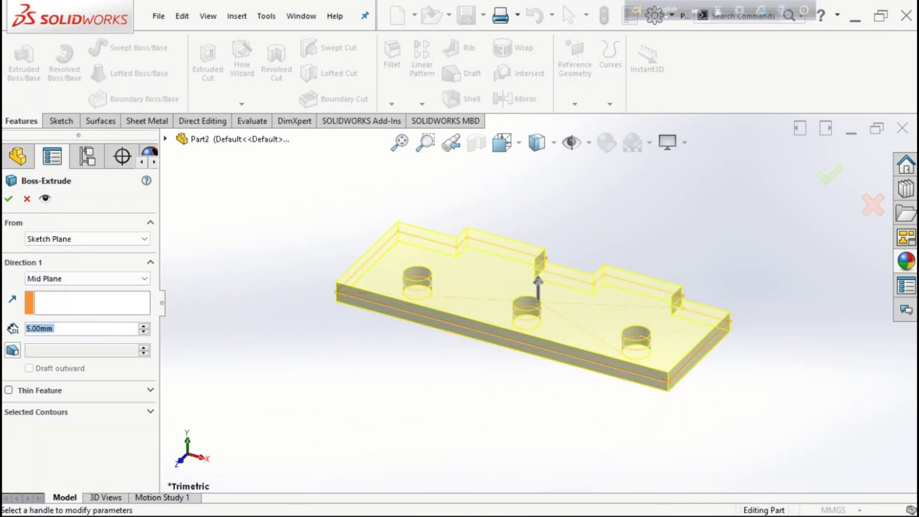
key("Return")
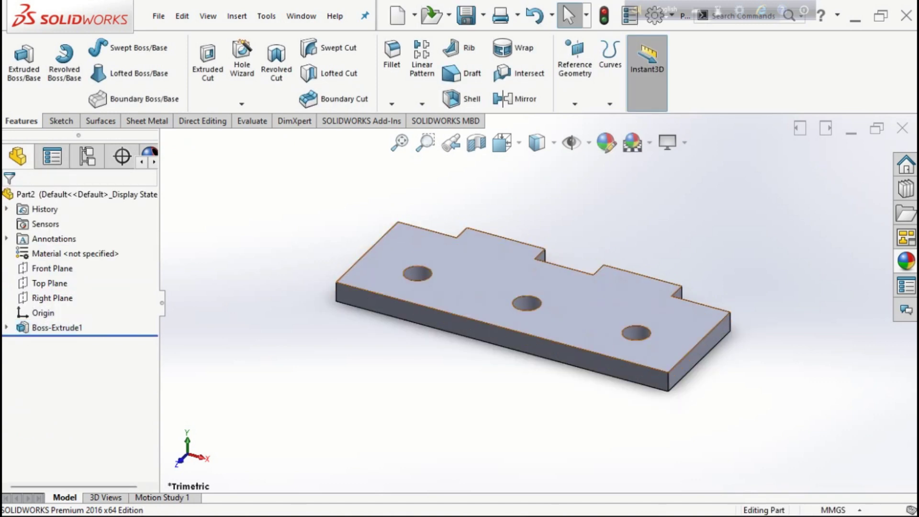
Start a new sketch on a knuckle tab's end face
middle_click_drag(527, 306, 436, 378)
left_click(523, 330)
left_click(601, 287)
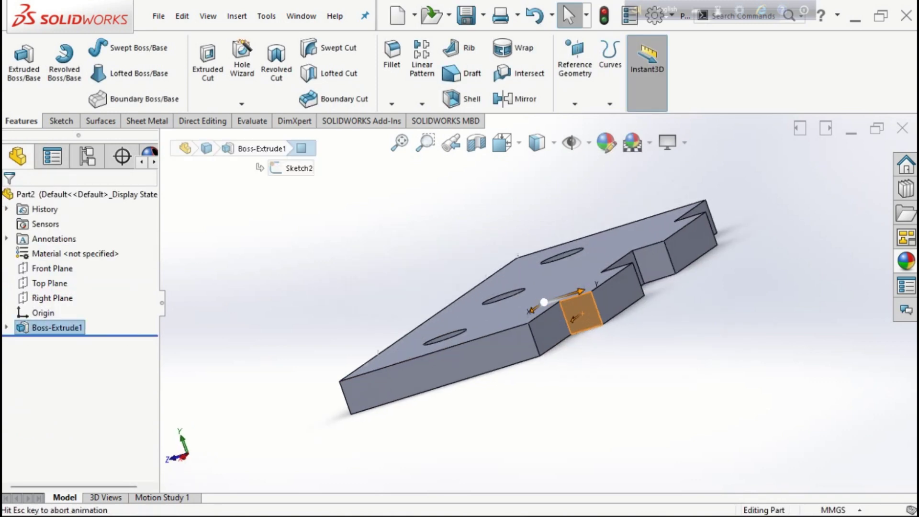
left_click(127, 48)
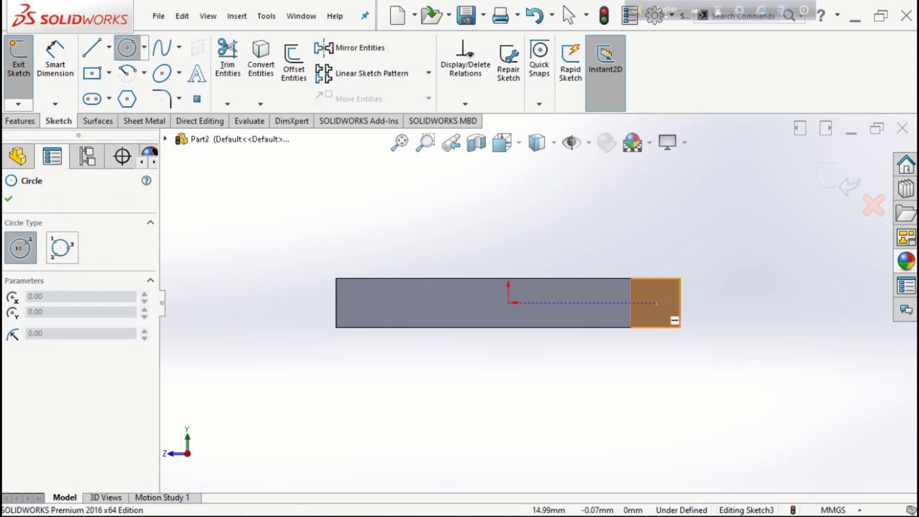
Draw a 5.85 mm diameter circle on the knuckle tab face
left_click(655, 302)
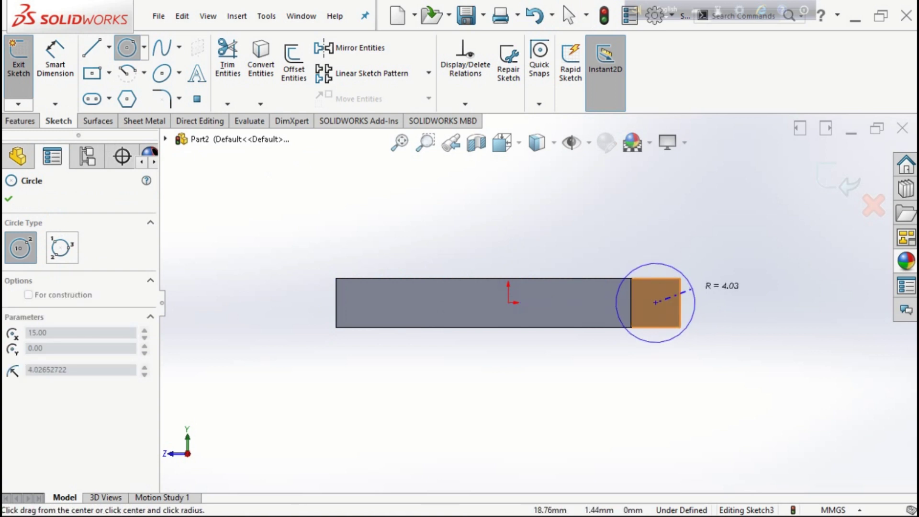
left_click(695, 283)
scroll(619, 302, "up", 3)
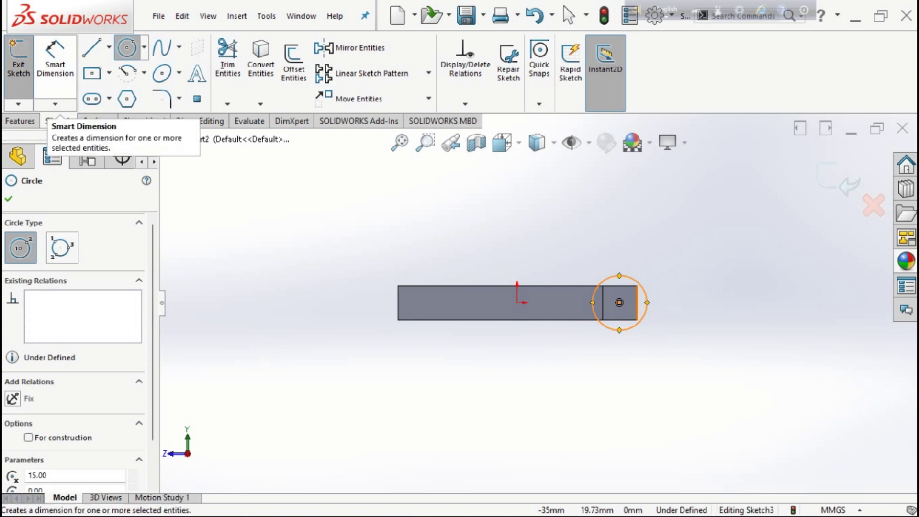
left_click(55, 67)
left_click(641, 287)
left_click(701, 249)
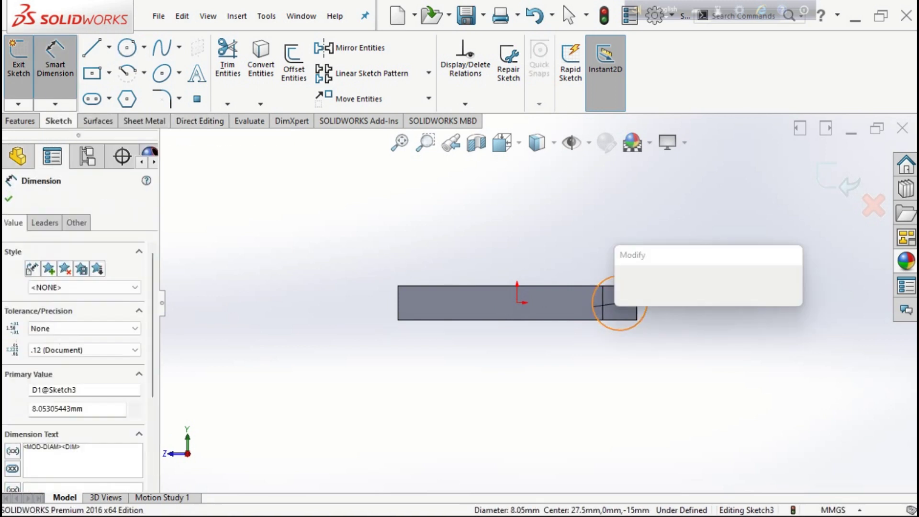
type("5.8")
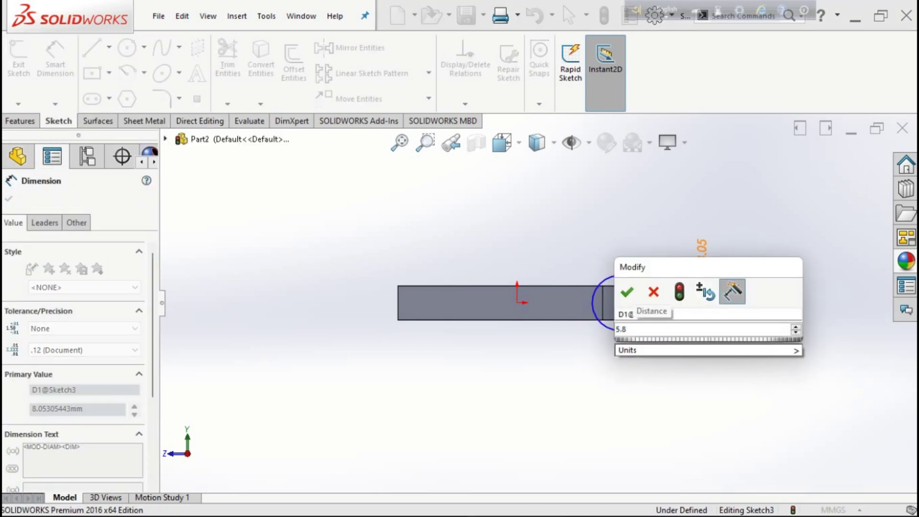
type("5")
key("Return")
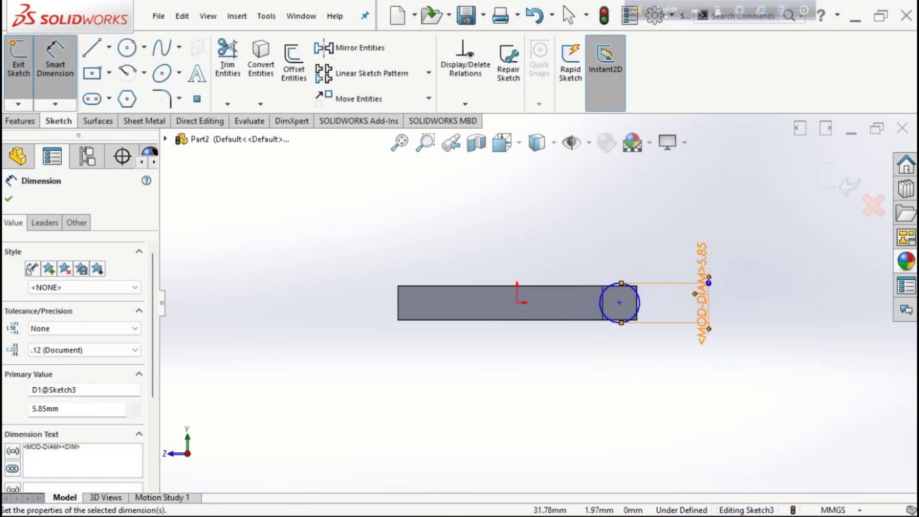
Dimension the circle centre 1.50 mm from the tab face's right edge
scroll(653, 331, "down", 3)
left_click(621, 287)
left_click(591, 281)
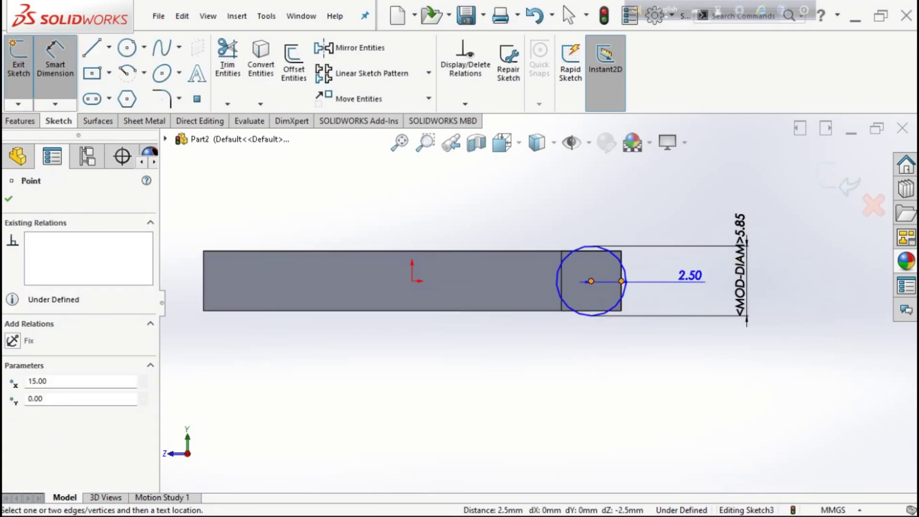
left_click(670, 272)
type("1.")
key("Return")
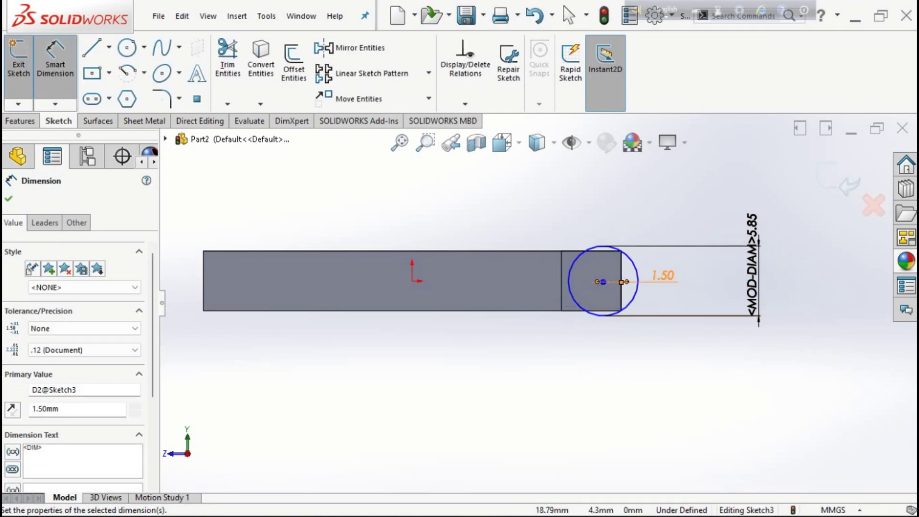
key("ctrl+7")
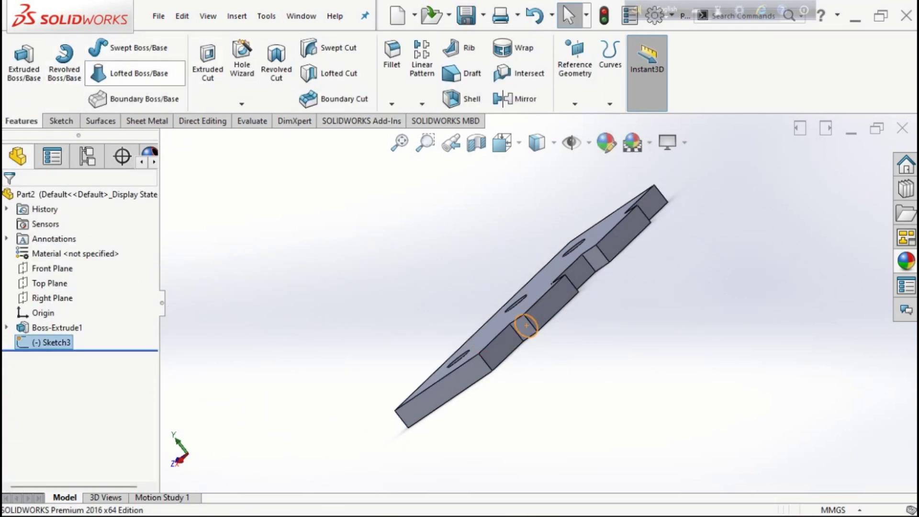
Extrude the 5.85 mm circle 20 mm in the reversed direction as the first knuckle
left_click(24, 61)
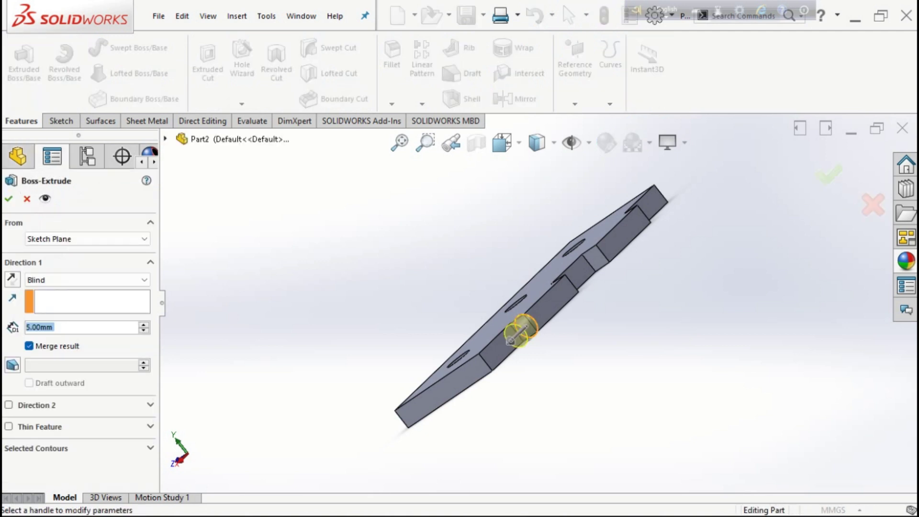
left_click(12, 279)
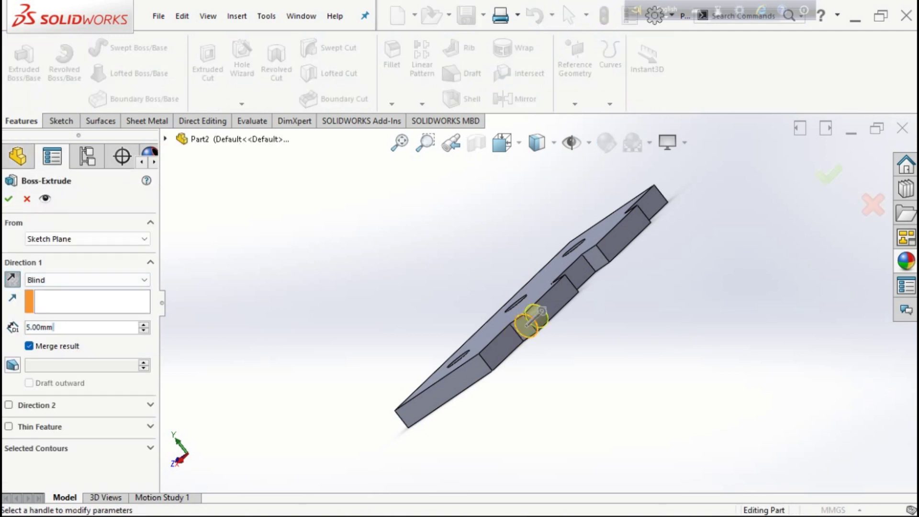
type("2")
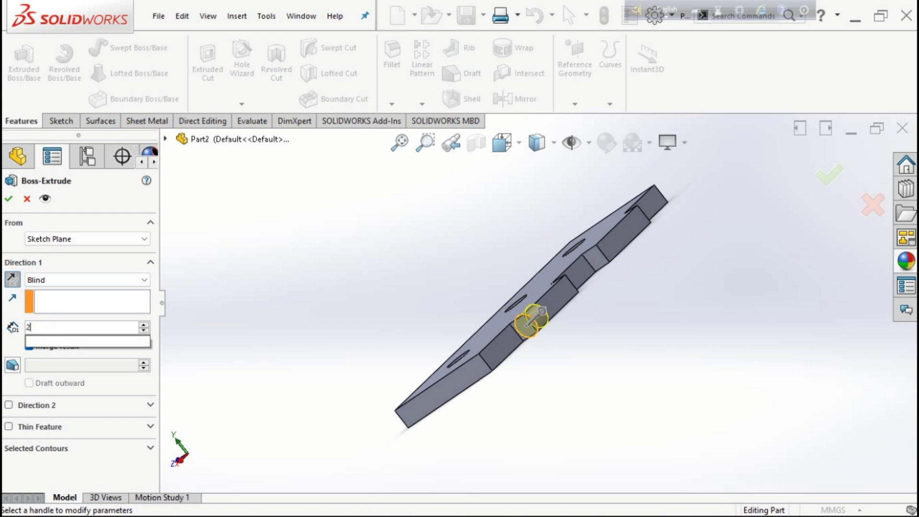
type("0")
key("Return")
left_click(9, 198)
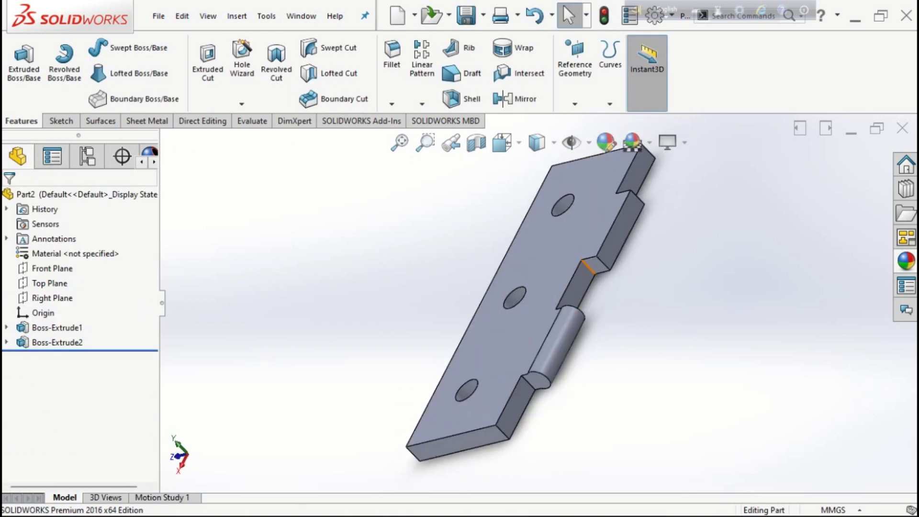
left_click(588, 267)
Sketch a 5.85 mm diameter circle on the leaf's end face
left_click(650, 207)
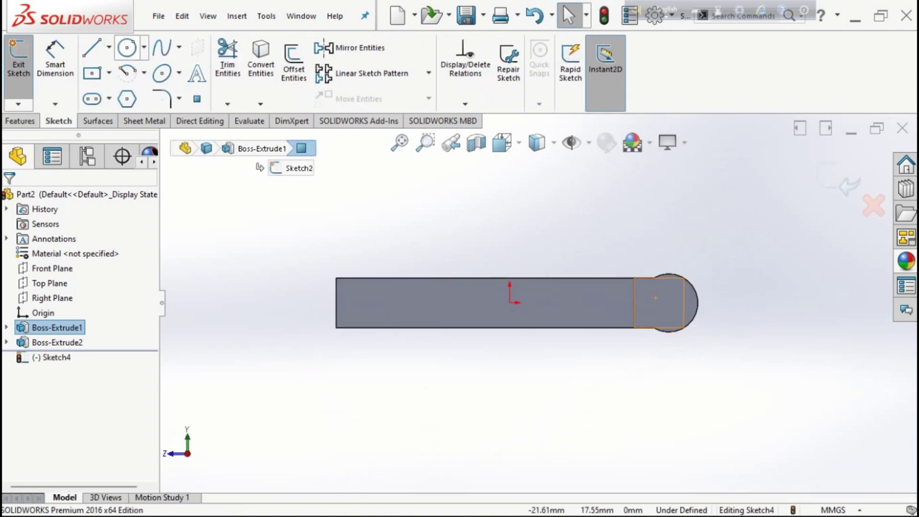
left_click(127, 47)
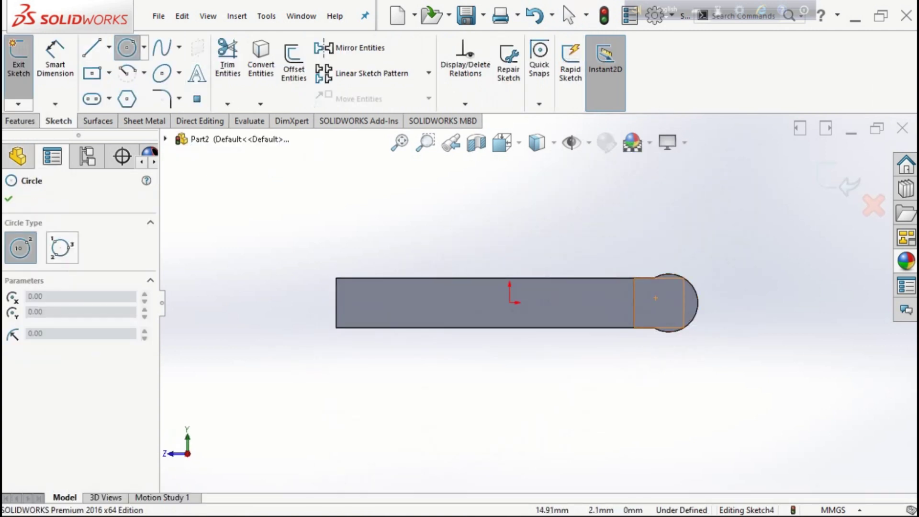
left_click(699, 305)
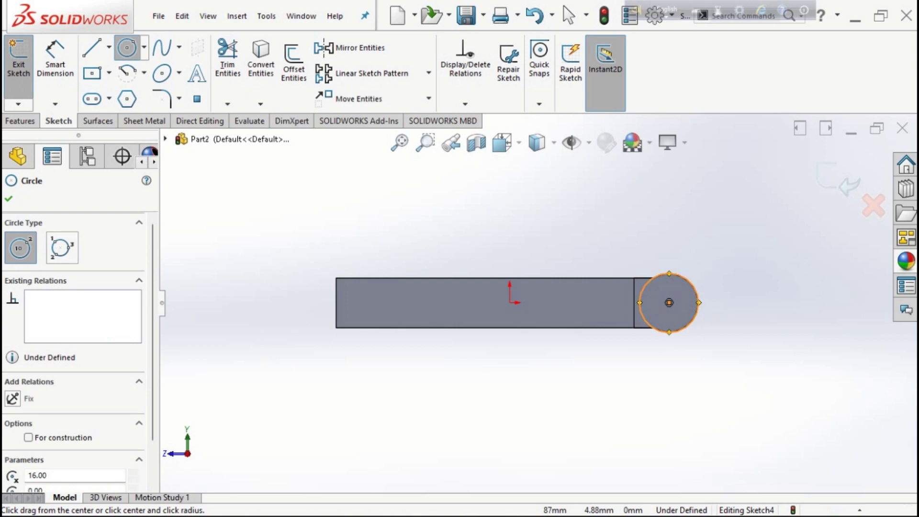
left_click(55, 57)
left_click(696, 287)
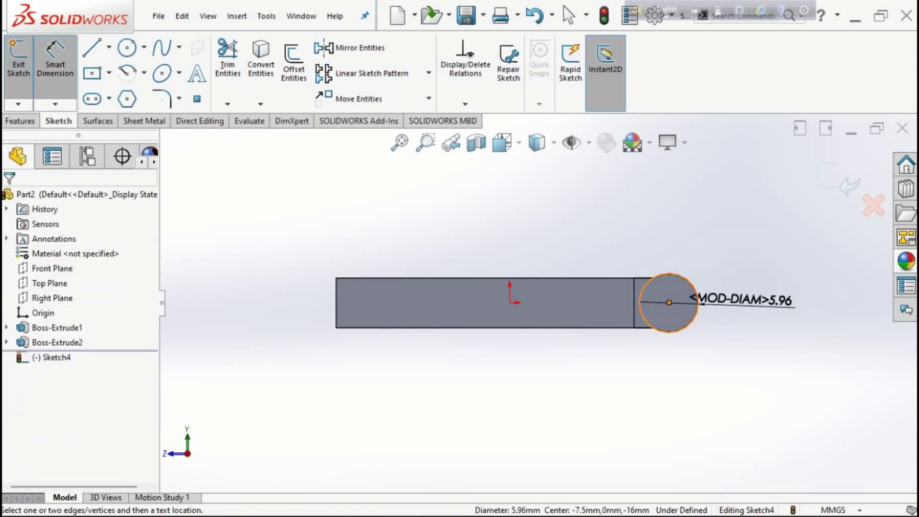
left_click(718, 301)
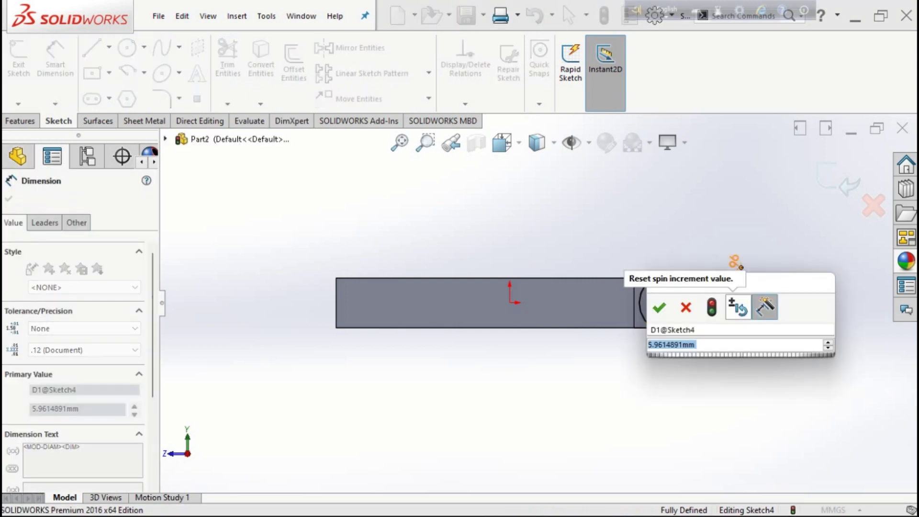
type("5.85")
key("Return")
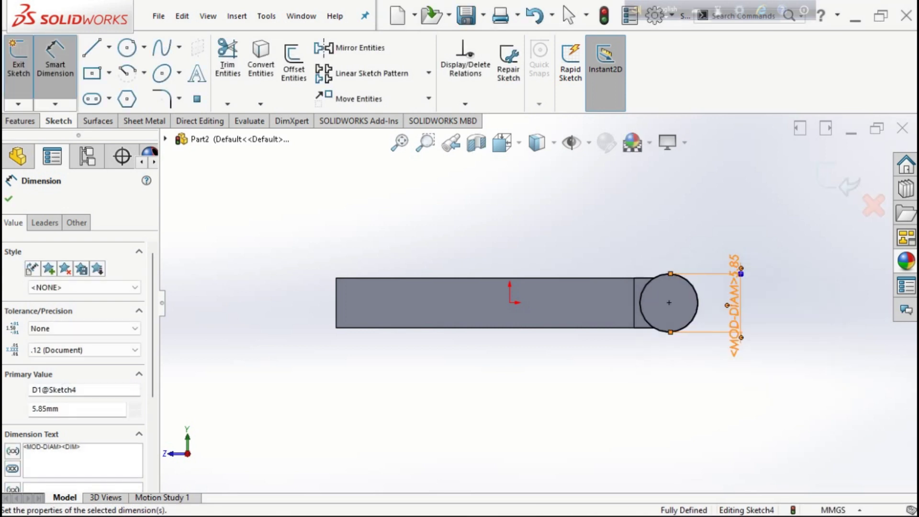
Dimension the circle centre from the leaf edge and exit the sketch
middle_click_drag(622, 306, 626, 273)
scroll(641, 304, "down", 3)
scroll(624, 312, "down", 2)
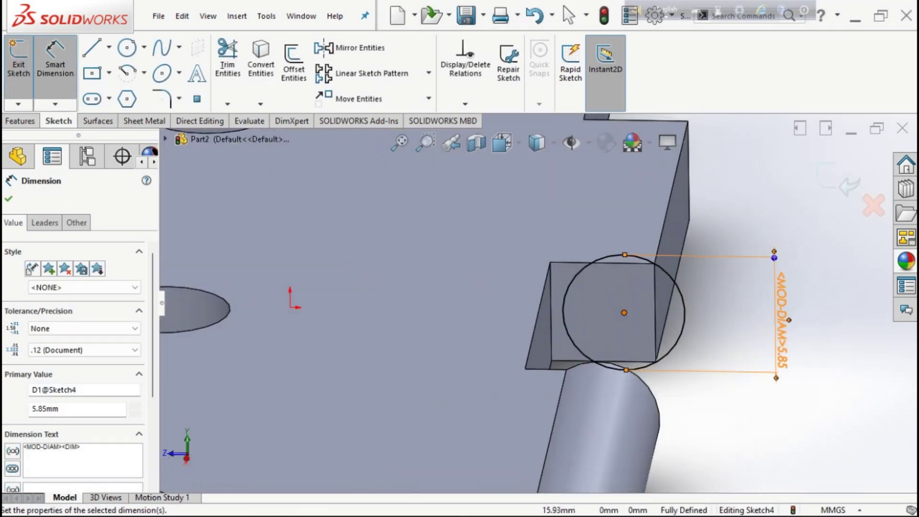
left_click(624, 312)
left_click(655, 311)
left_click(717, 309)
left_click(538, 263)
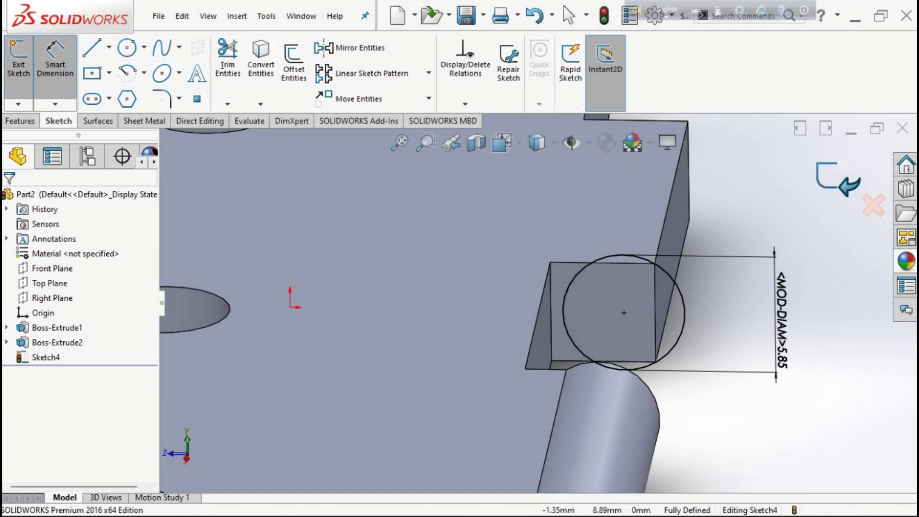
left_click(847, 186)
Extrude the circle in the reversed direction as the second 20 mm knuckle
left_click(24, 62)
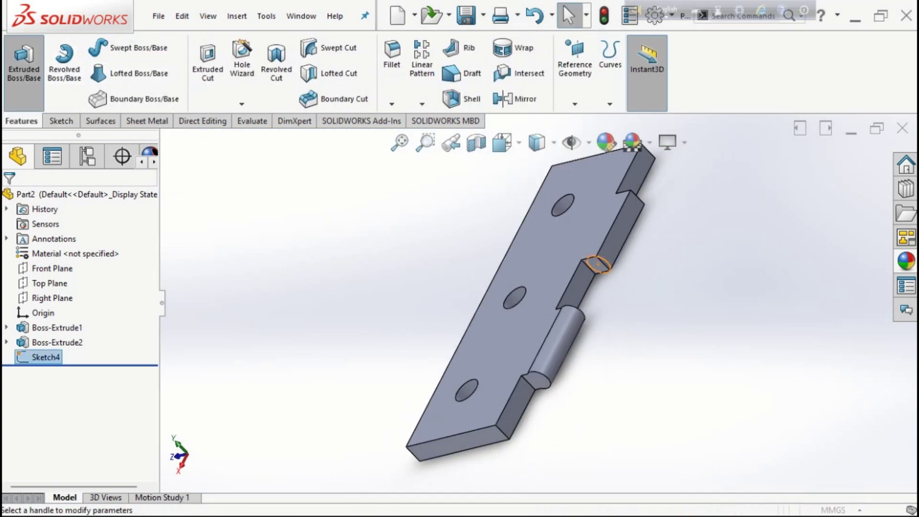
left_click(12, 278)
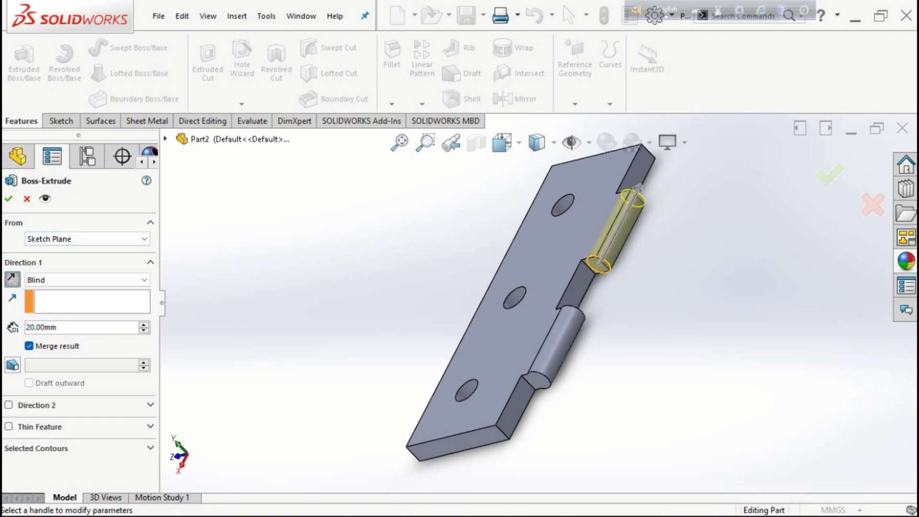
key("Return")
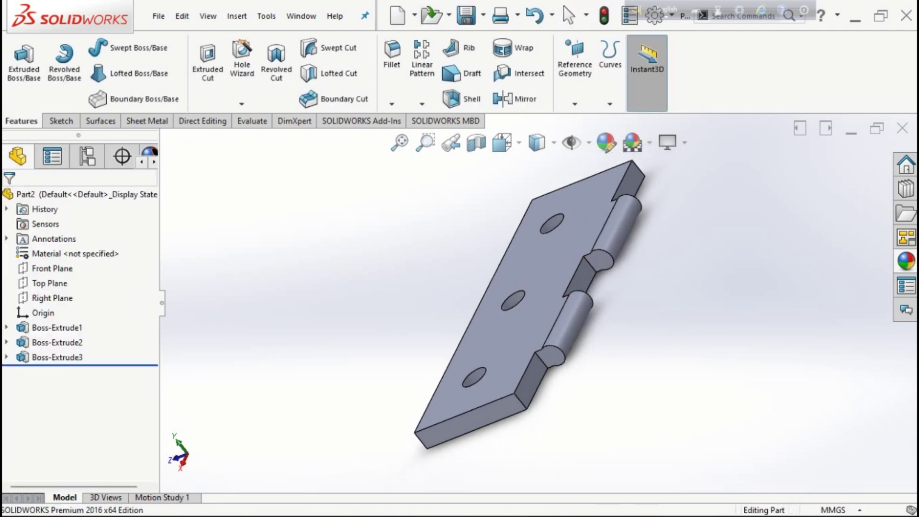
middle_click_drag(560, 316, 538, 302)
left_click(538, 301)
left_click(604, 264)
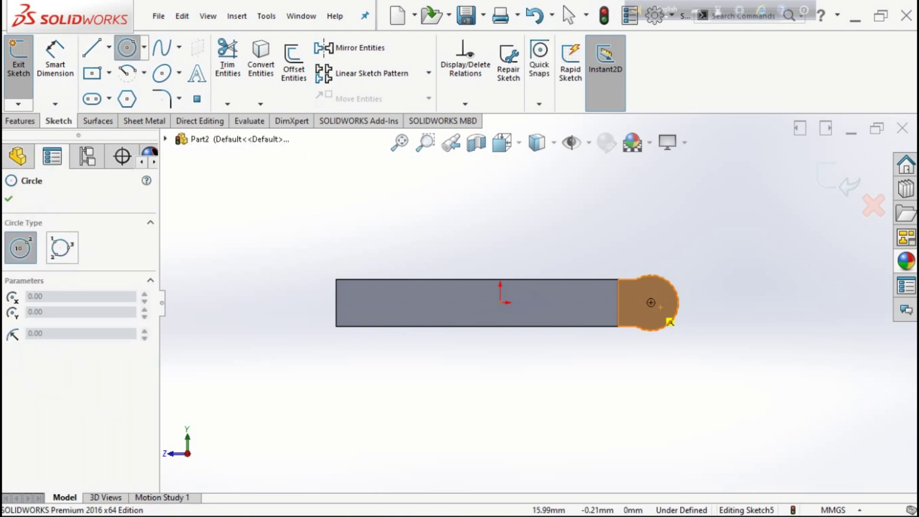
Sketch a 4 mm diameter circle centred on the knuckle end and exit the sketch
left_click(651, 302)
left_click(55, 58)
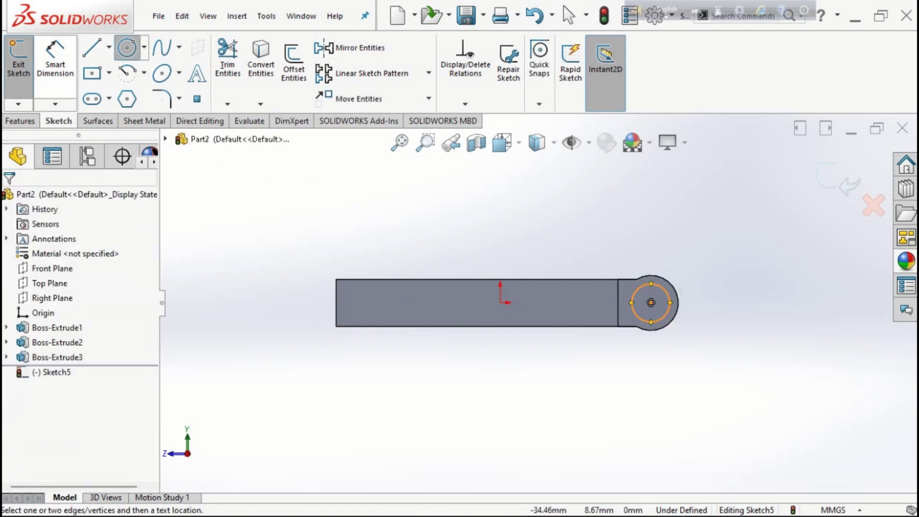
left_click(669, 297)
left_click(747, 282)
type("4")
key("Return")
key("Escape")
key("ctrl+7")
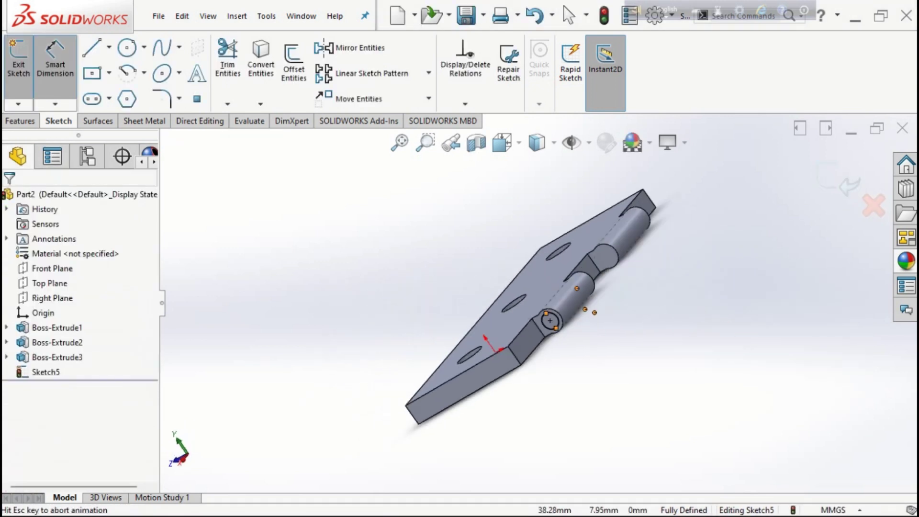
left_click(18, 57)
Cut the 4 mm circle Through All to bore the pin hole through both knuckles
left_click(207, 62)
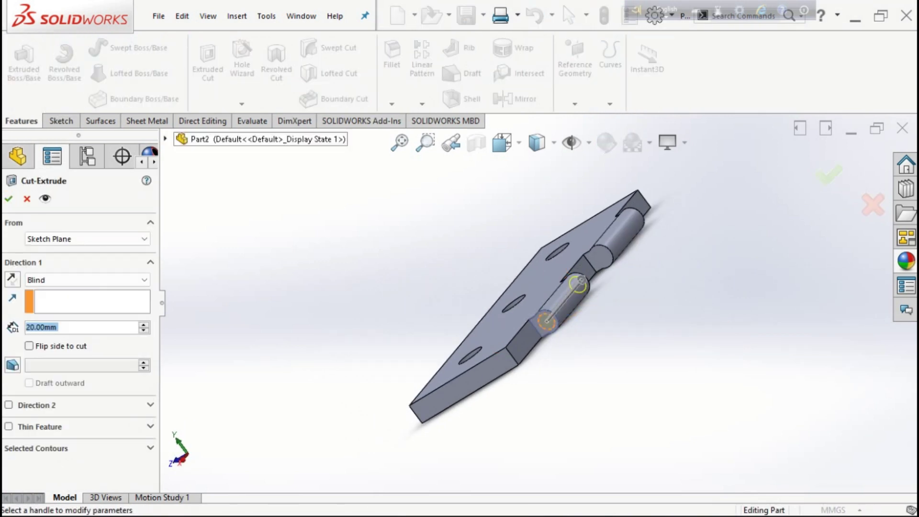
left_click(86, 279)
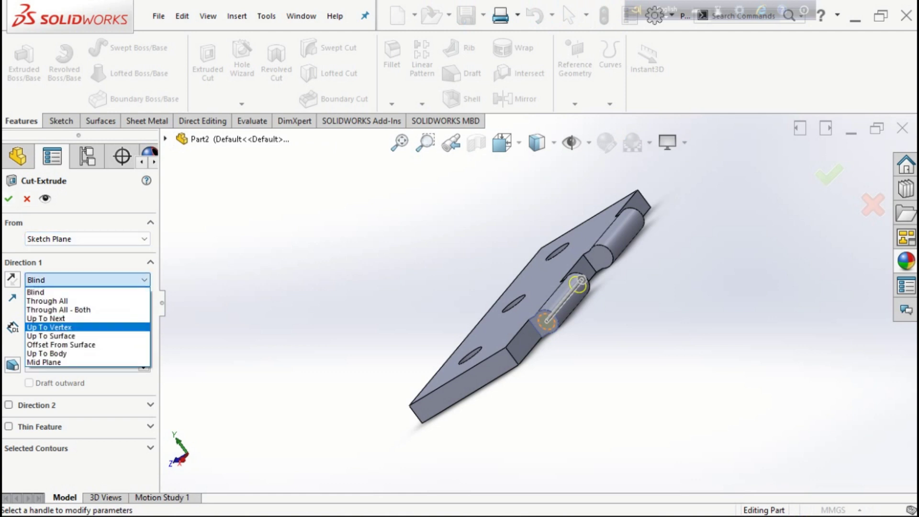
left_click(48, 300)
key("Return")
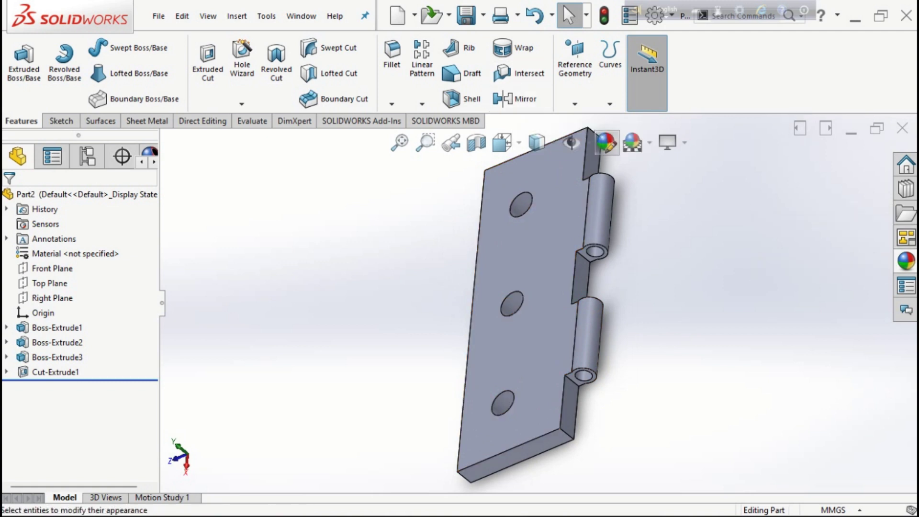
Give the whole Part2 leaf a cyan colour appearance after previewing polished steel
left_click(606, 142)
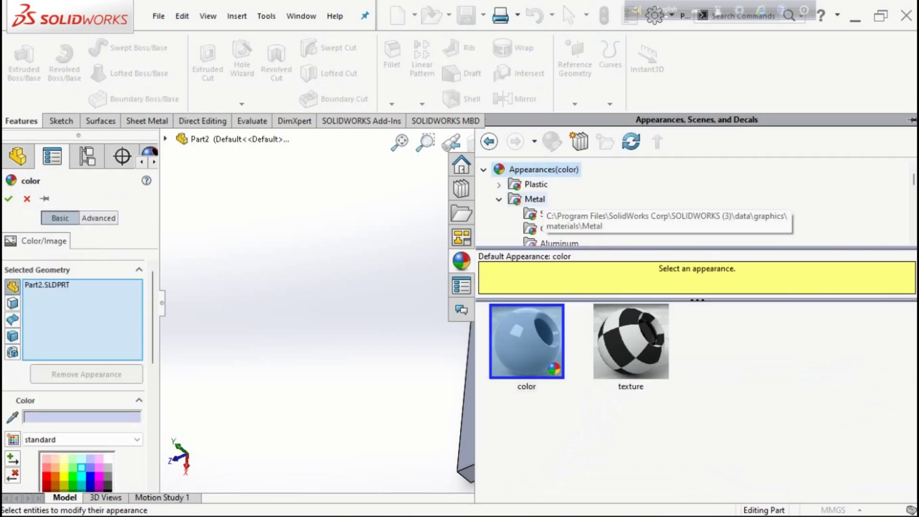
left_click(535, 199)
left_click(527, 341)
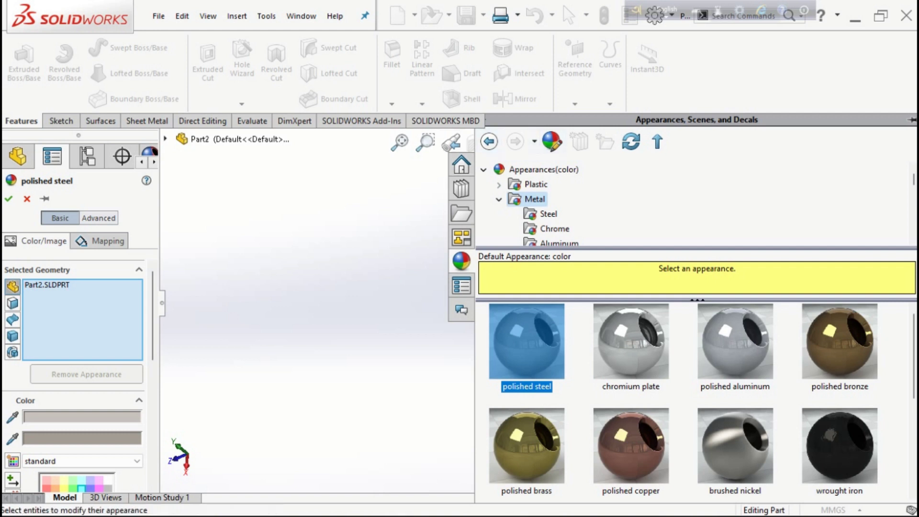
left_click(488, 141)
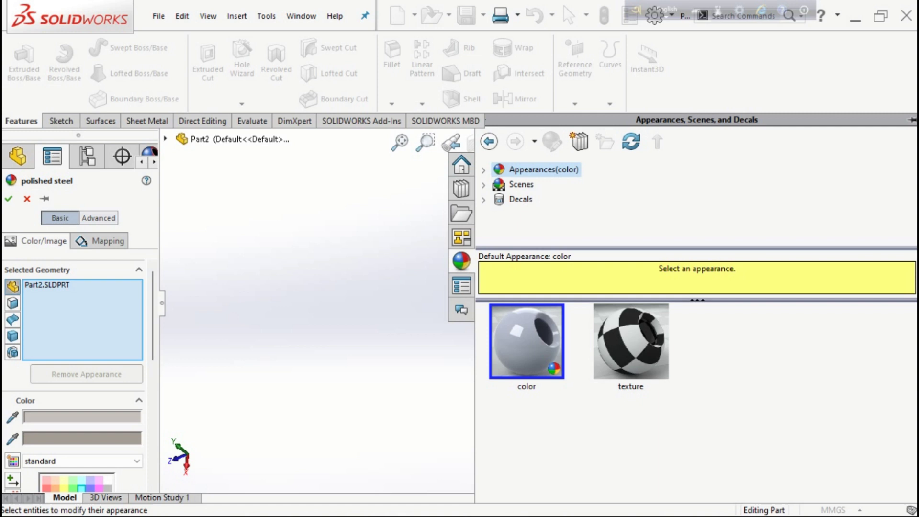
left_click_drag(475, 335, 724, 335)
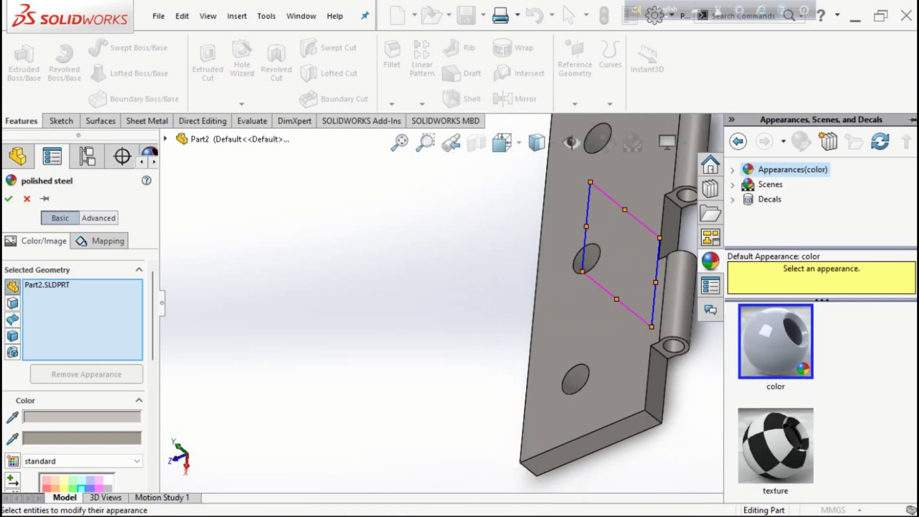
scroll(537, 306, "up", 2)
scroll(77, 335, "down", 3)
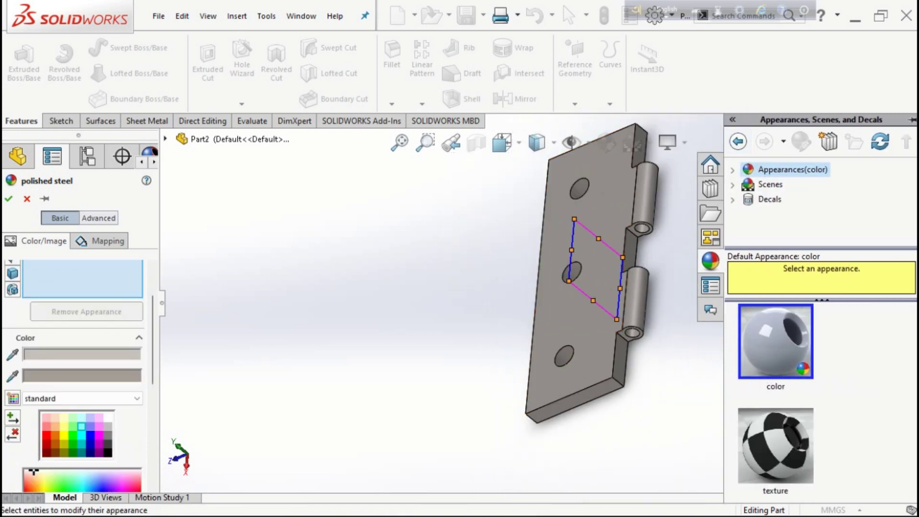
left_click(83, 479)
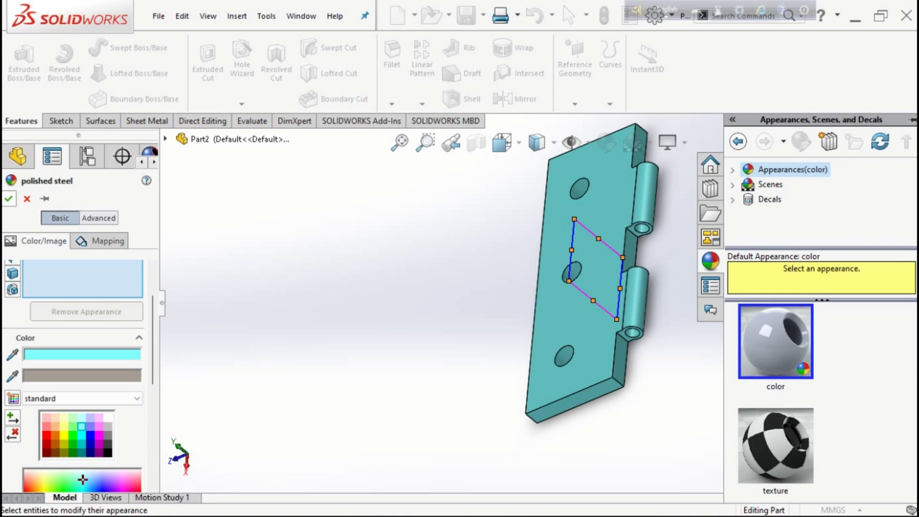
key("Return")
mouse_move(551, 287)
middle_mouse_down()
mouse_move(549, 301)
mouse_move(524, 297)
middle_mouse_up()
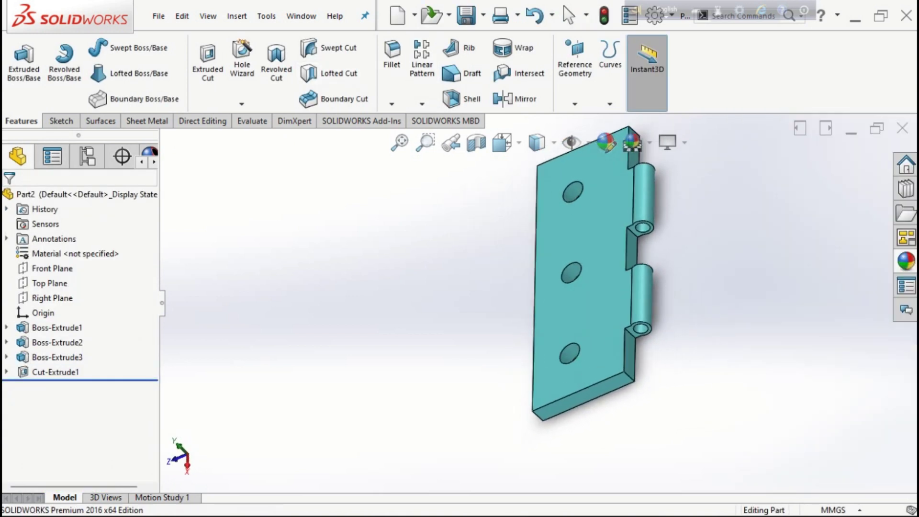
left_click(518, 142)
Switch to Isometric view and save the leaf as Part2
left_click(612, 191)
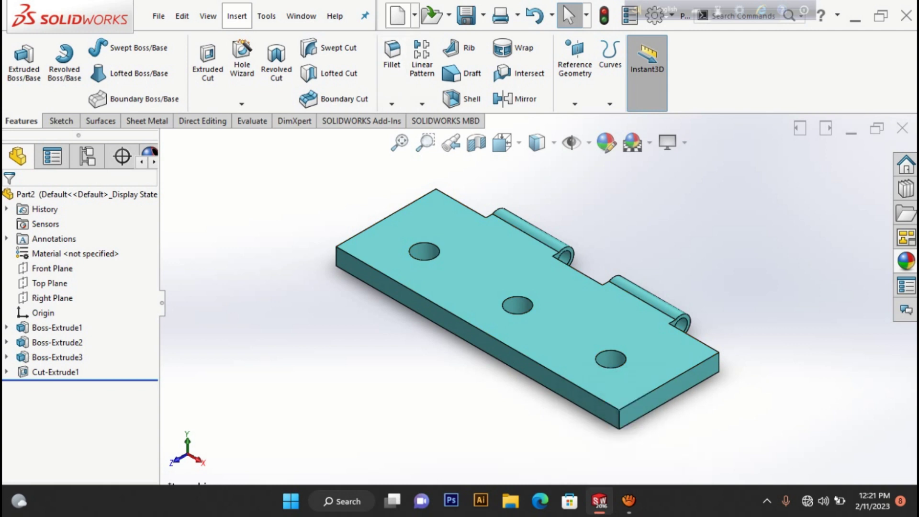
left_click(465, 16)
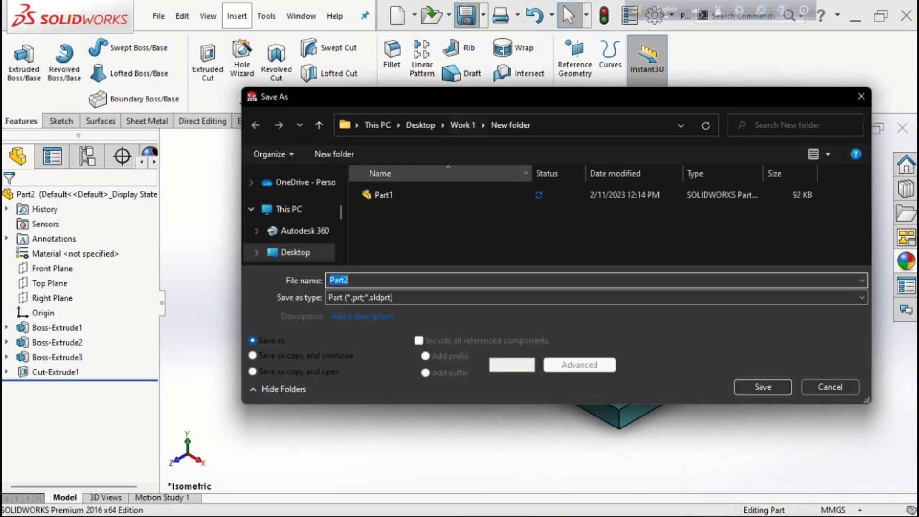
left_click(763, 387)
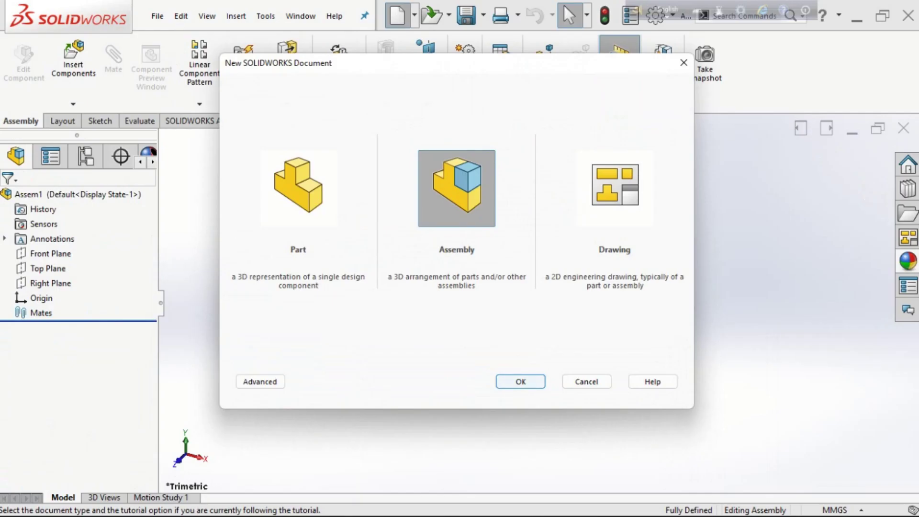
Create a new assembly and insert Part1 and Part2 together
key("Return")
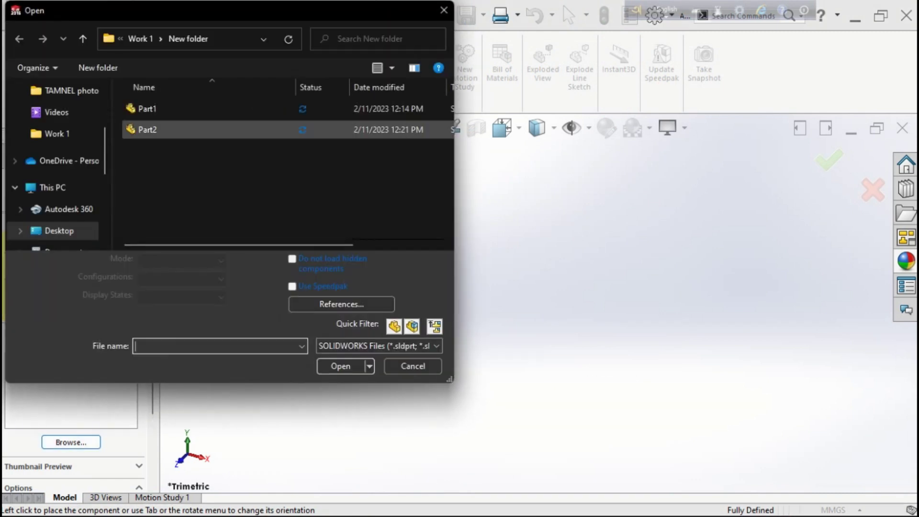
left_click(146, 109)
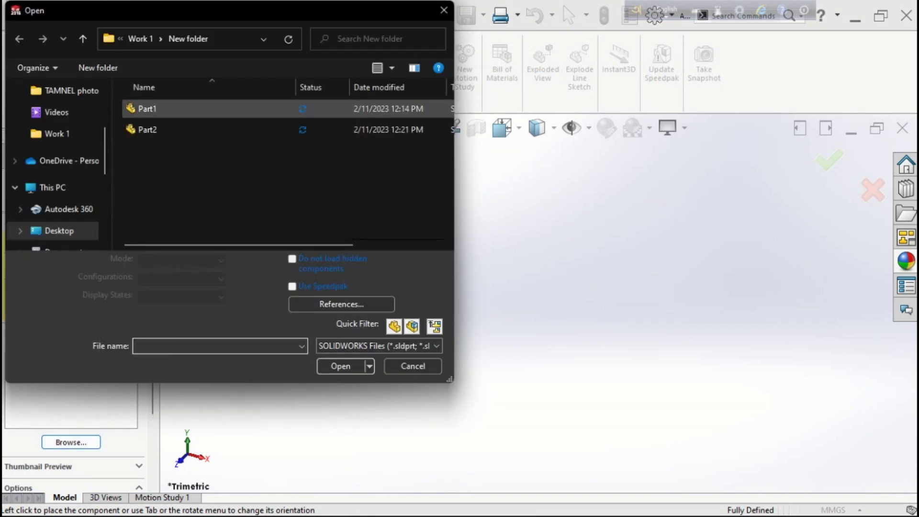
key("shift+Down")
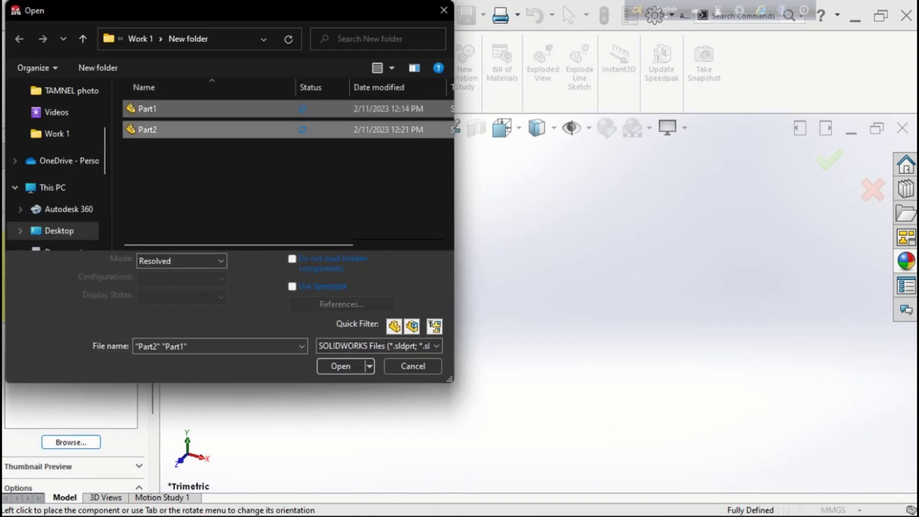
key("Return")
key("Return")
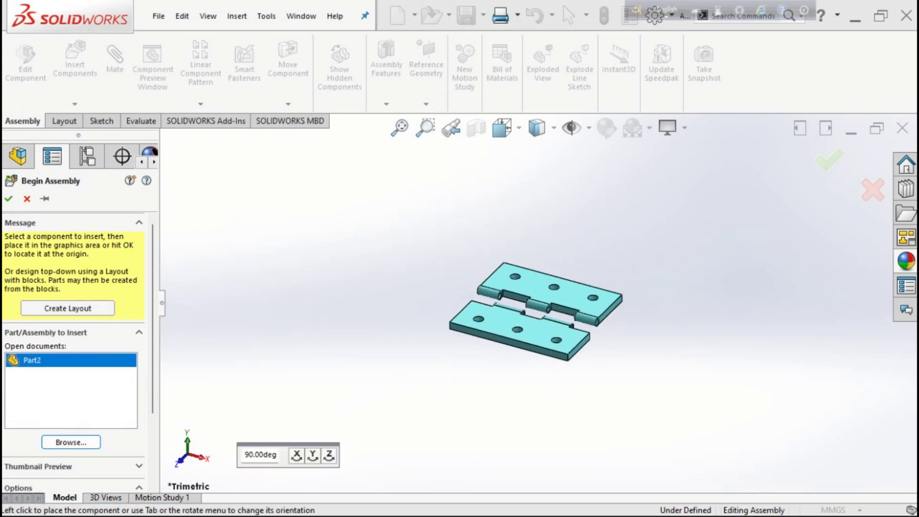
left_click(484, 330)
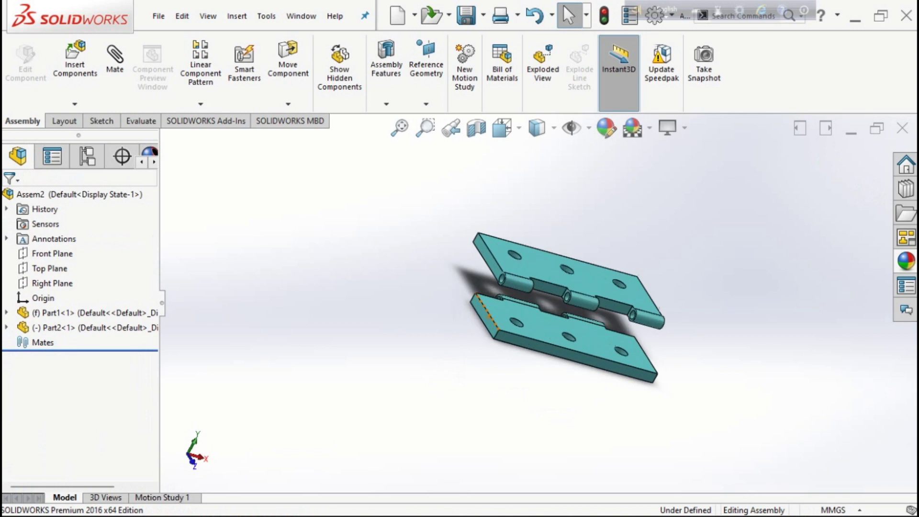
scroll(484, 329, "down", 5)
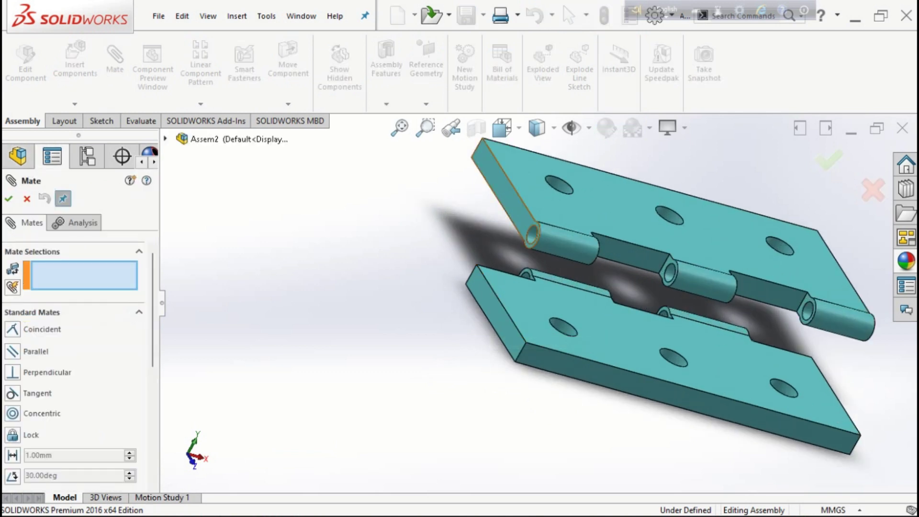
Mate the two leaves' end faces with a Coincident mate
left_click(495, 308)
left_click(506, 189)
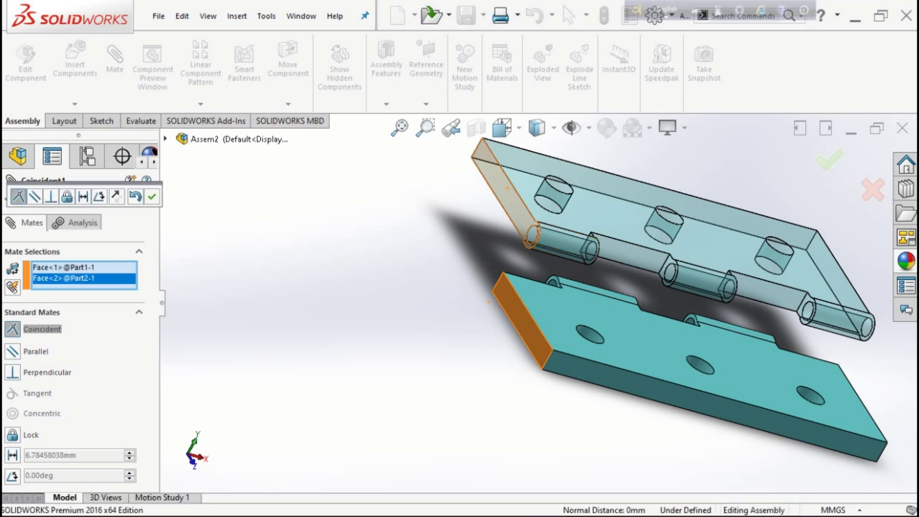
key("Return")
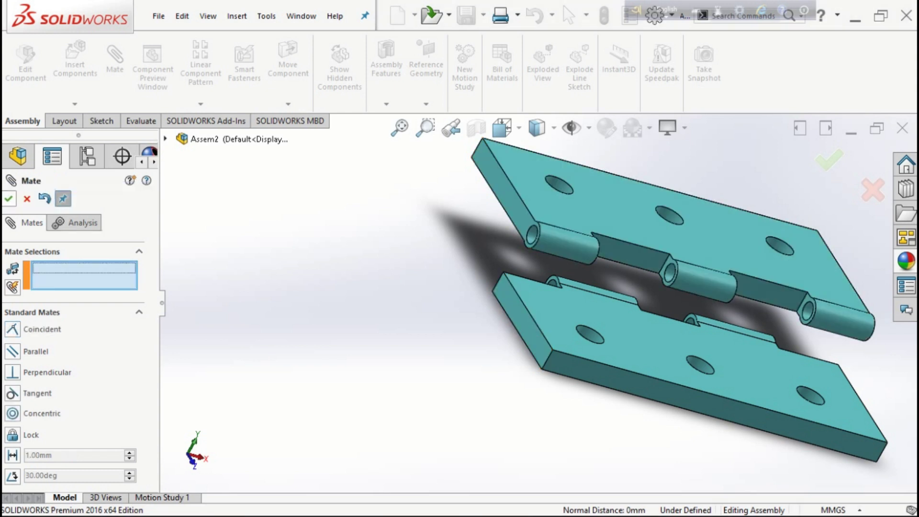
Mate a Part1 knuckle bore and a Part2 knuckle face with a Concentric mate
middle_click_drag(559, 242, 709, 273)
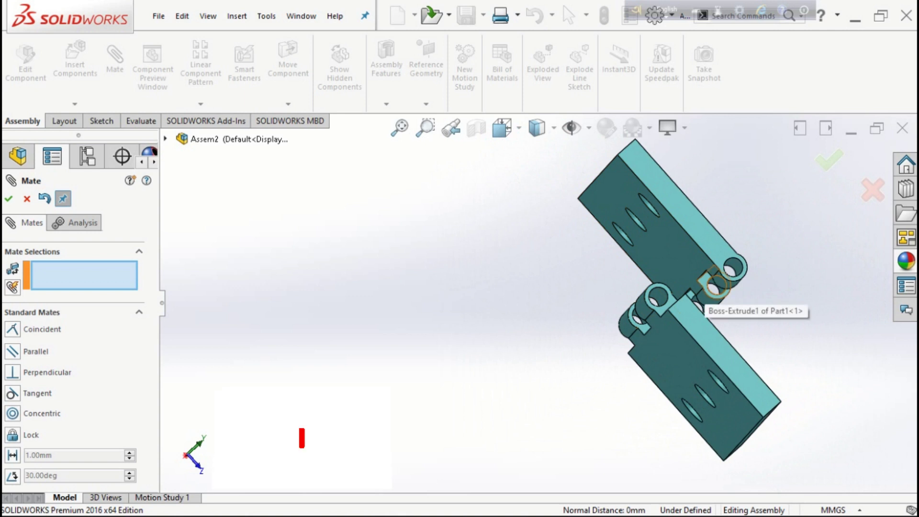
middle_click_drag(704, 301, 527, 293)
left_click(526, 293)
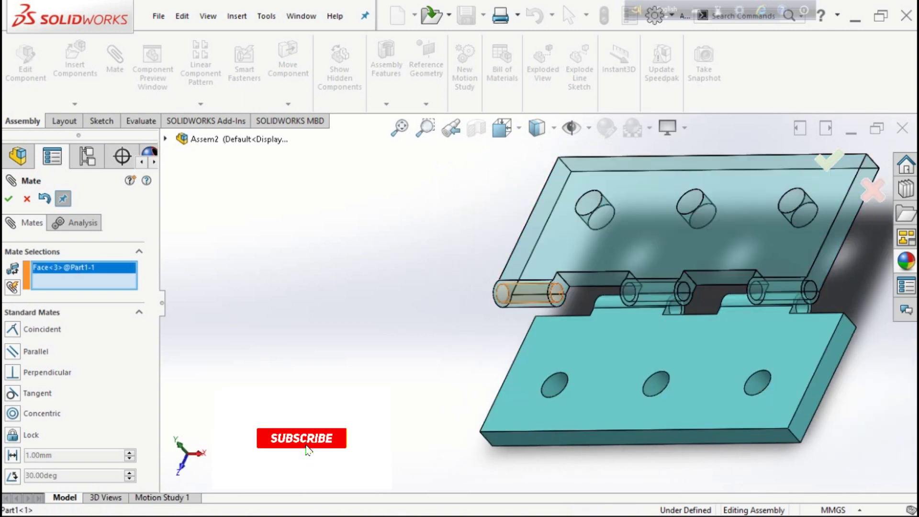
middle_click_drag(307, 450, 346, 447)
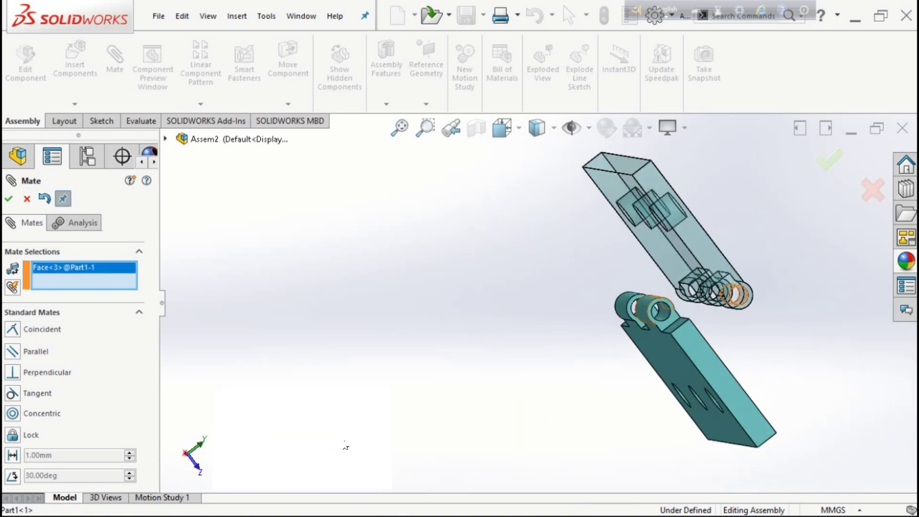
left_click(657, 310)
middle_click_drag(622, 335, 598, 248)
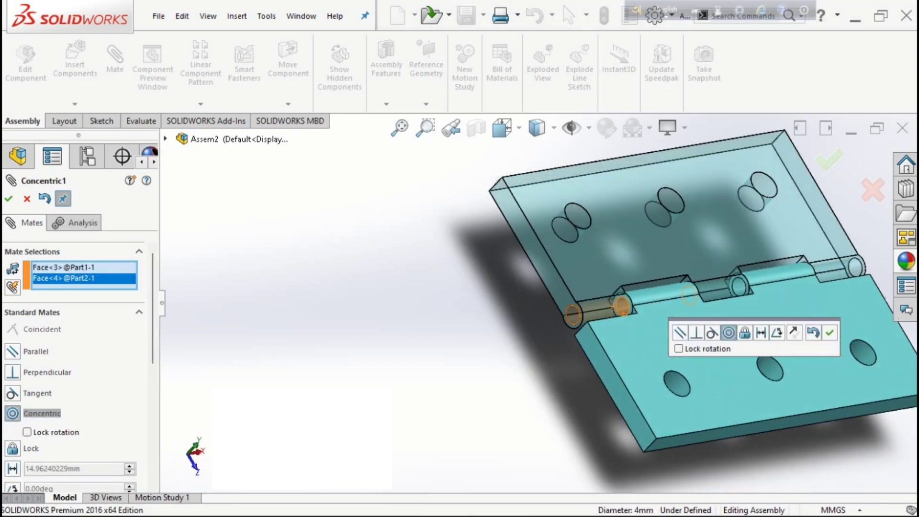
left_click(9, 198)
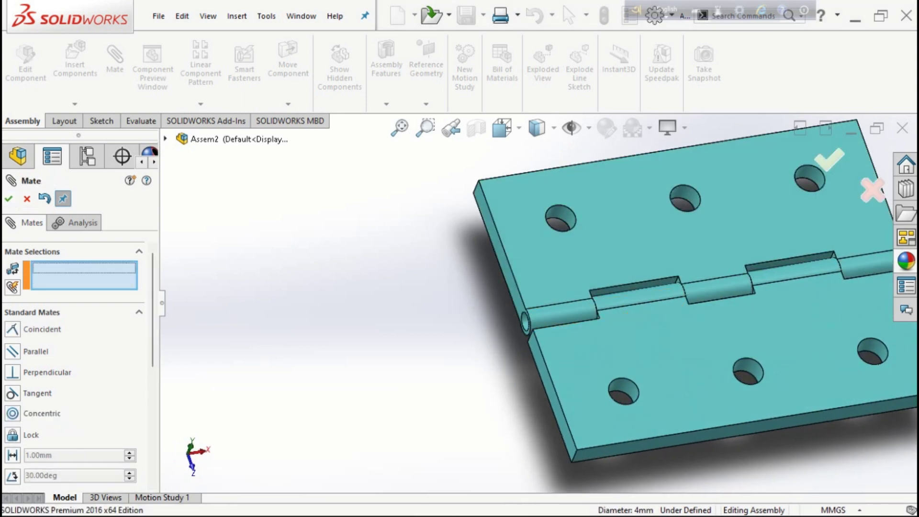
Fix Part2 in place and set Part1 to Float
key("Escape")
left_click(655, 176)
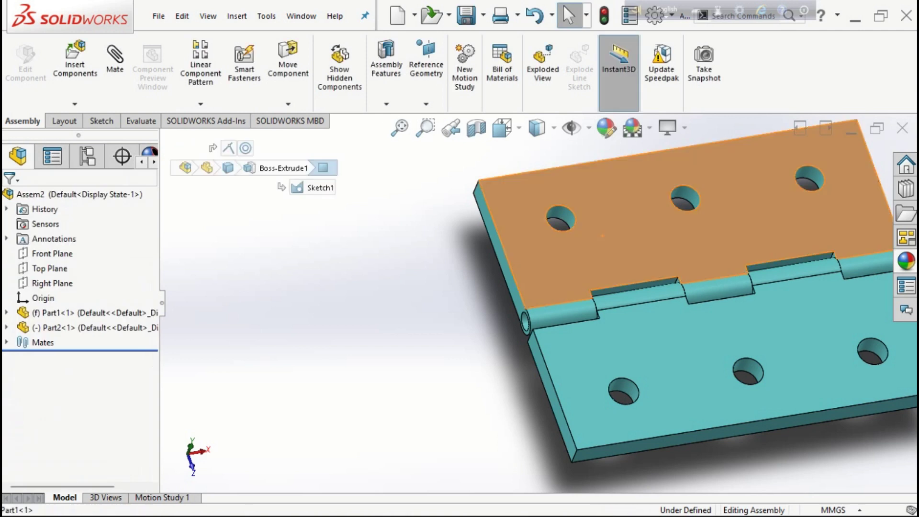
right_click(585, 233)
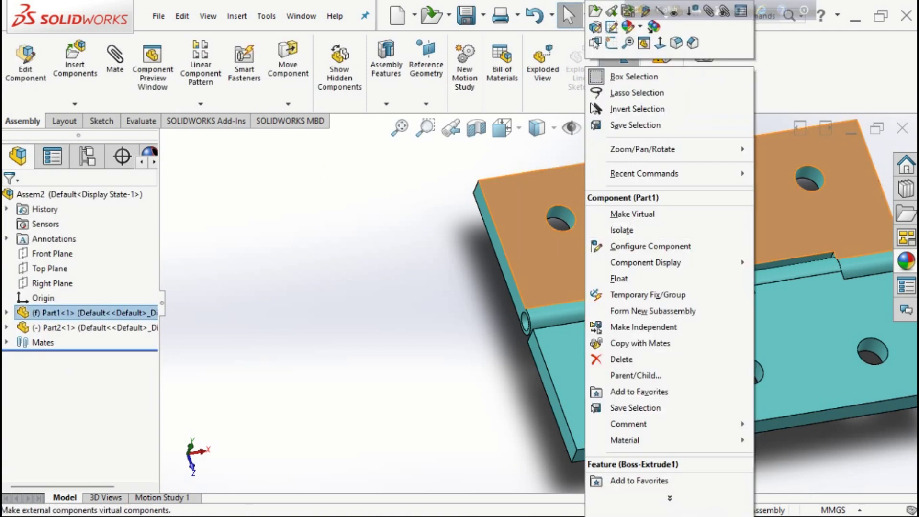
key("Escape")
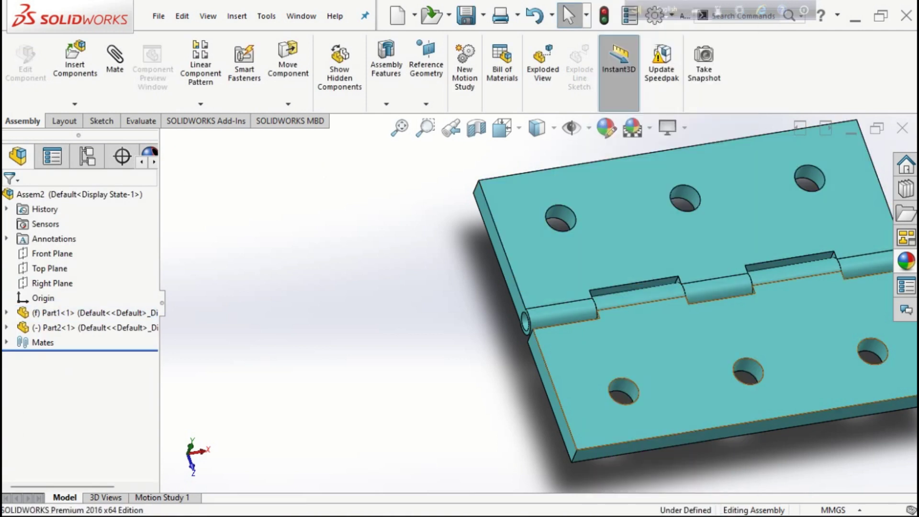
left_click(604, 339)
right_click(657, 327)
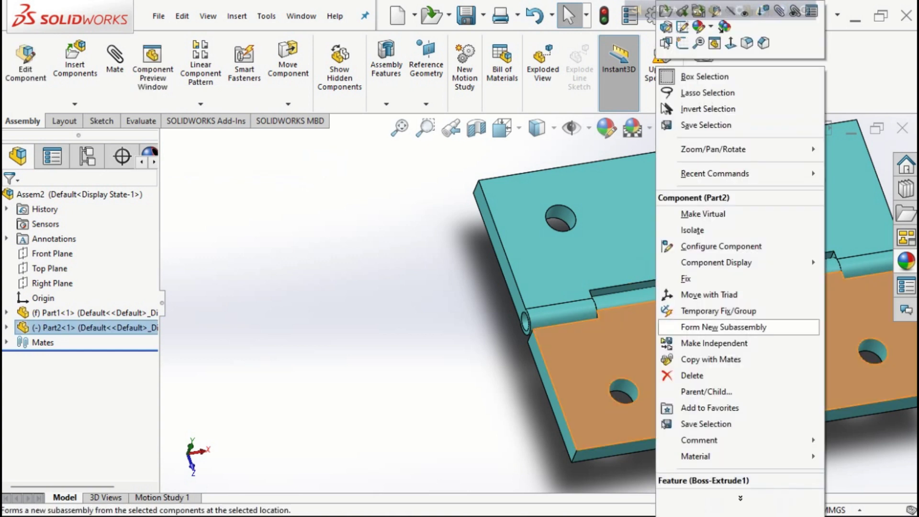
left_click(685, 278)
left_click(632, 211)
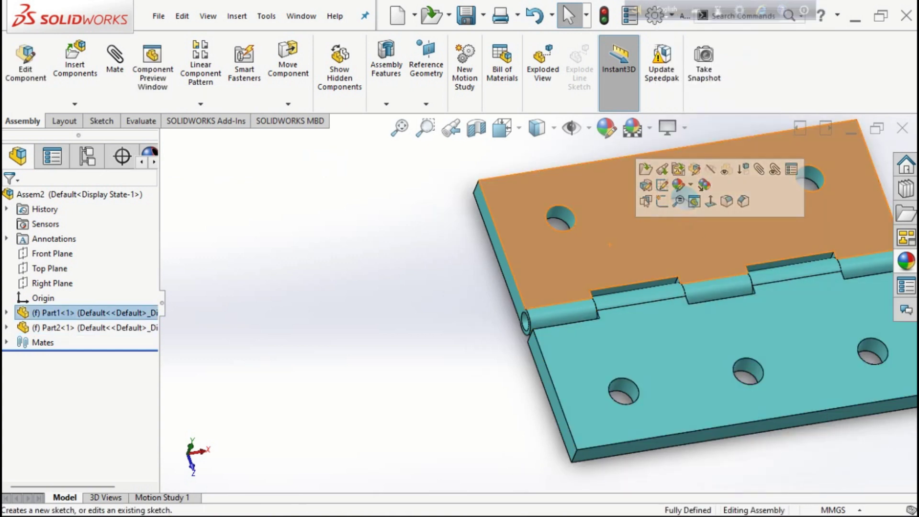
right_click(609, 211)
left_click(641, 278)
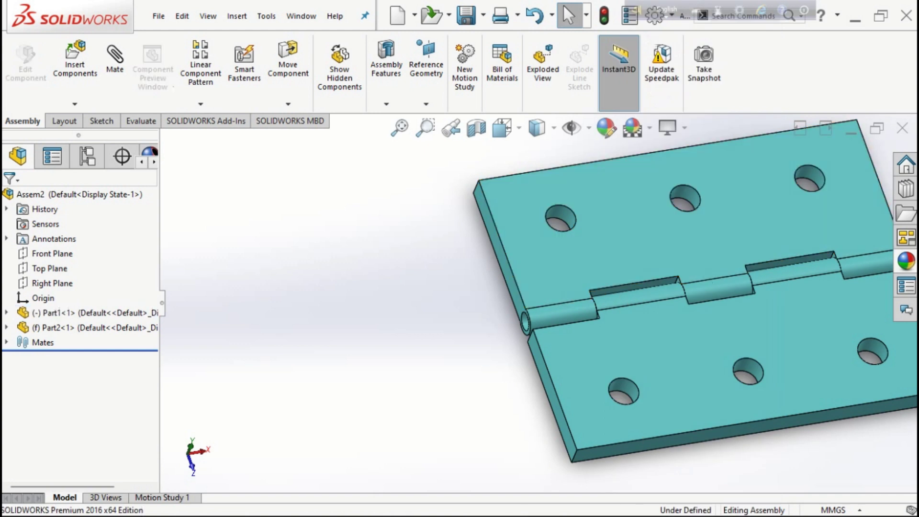
Rotate and pan the view around the hinge to a flatter face-on angle
mouse_move(641, 287)
middle_mouse_down()
mouse_move(679, 268)
mouse_move(704, 283)
middle_mouse_up()
scroll(704, 282, "up", 3)
scroll(703, 282, "up", 2)
key("Down")
key("Right")
key("Left")
key("Down")
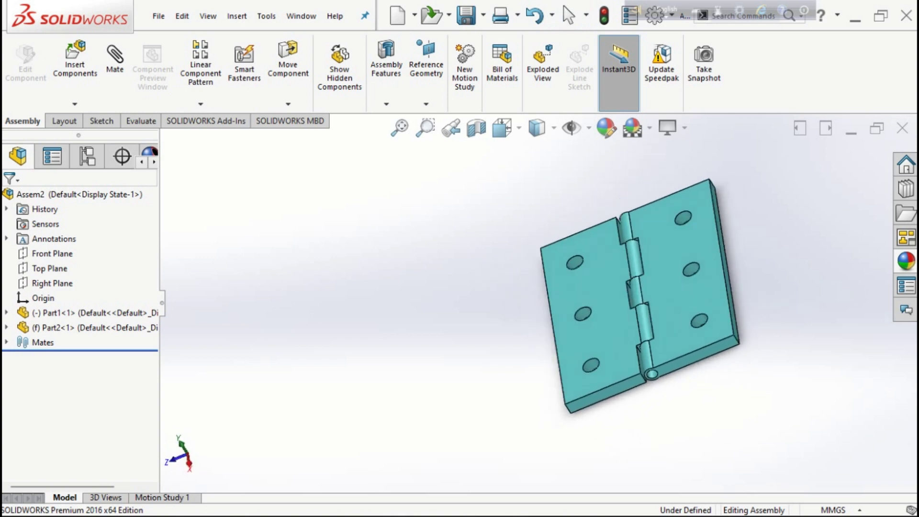
middle_click_drag(711, 359, 663, 349, "ctrl")
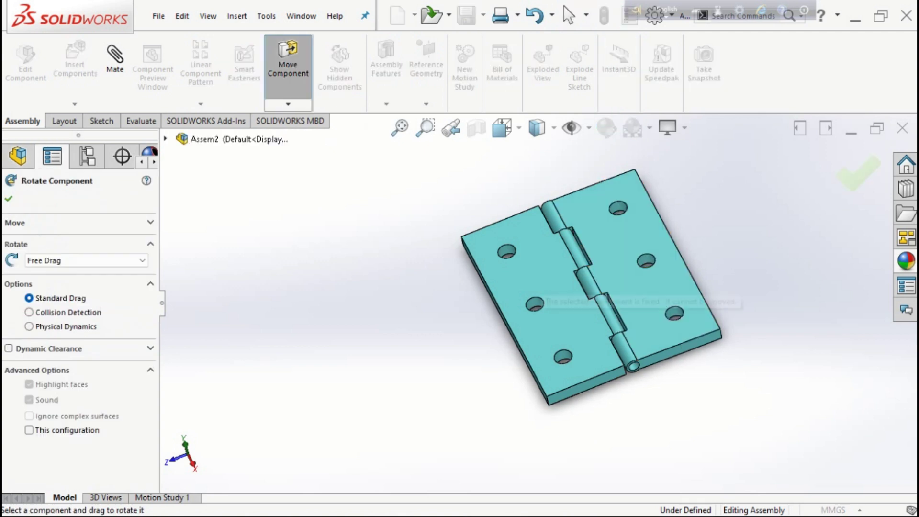
Rotate leaf Part1 freely about the pin, then save without rebuilding, starting Assem2 in Work 1's New folder
left_click_drag(588, 254, 565, 261)
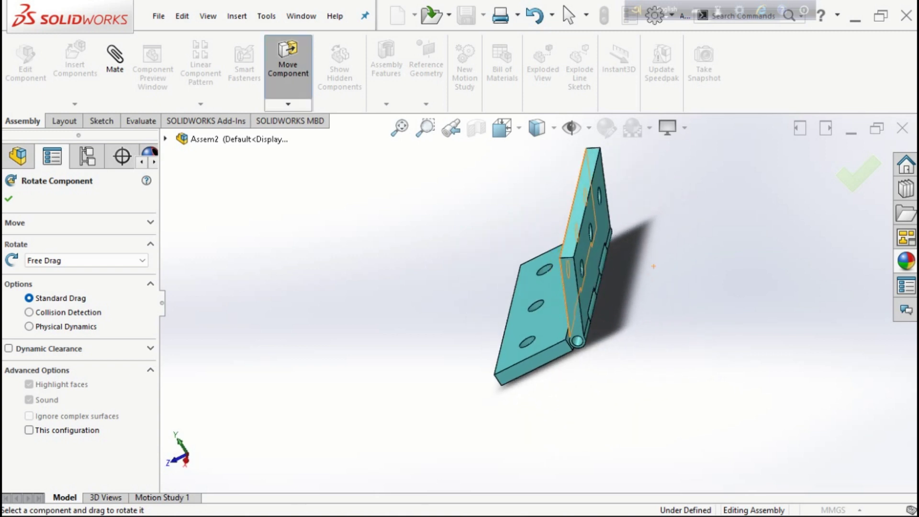
key("Escape")
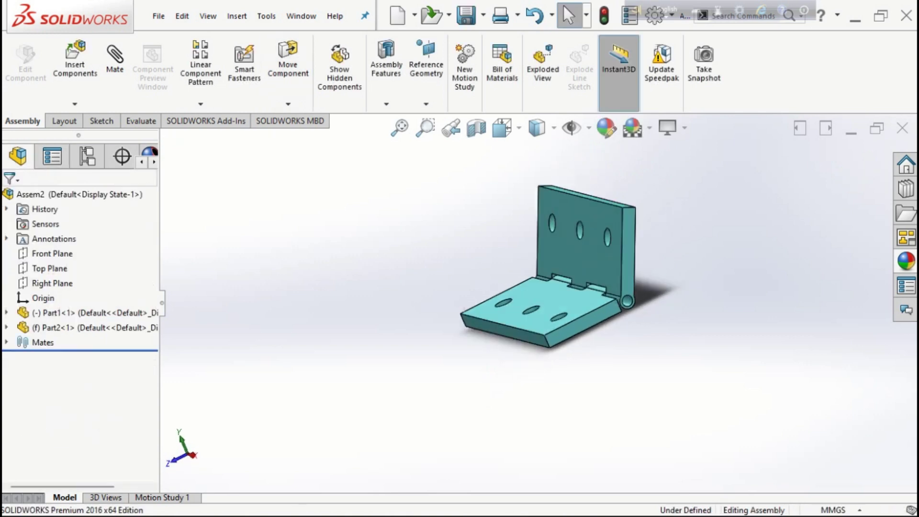
middle_click_drag(550, 268, 615, 369)
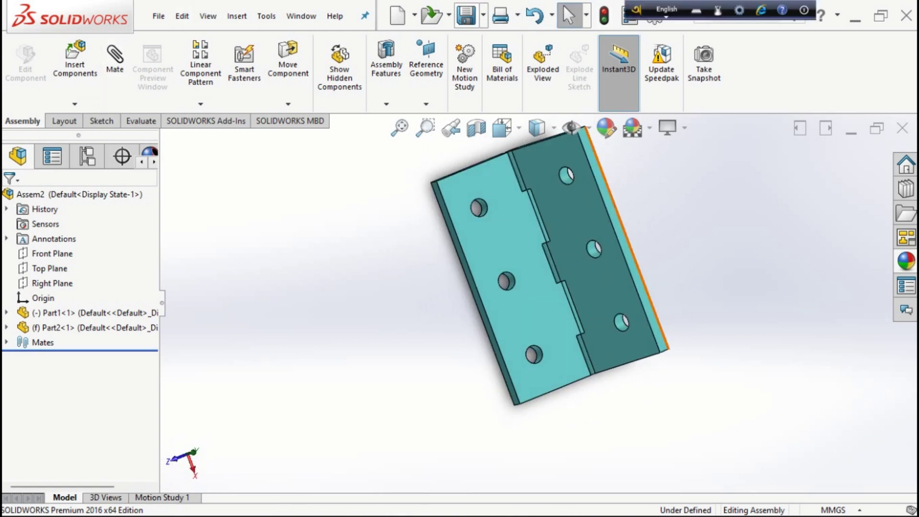
left_click(465, 15)
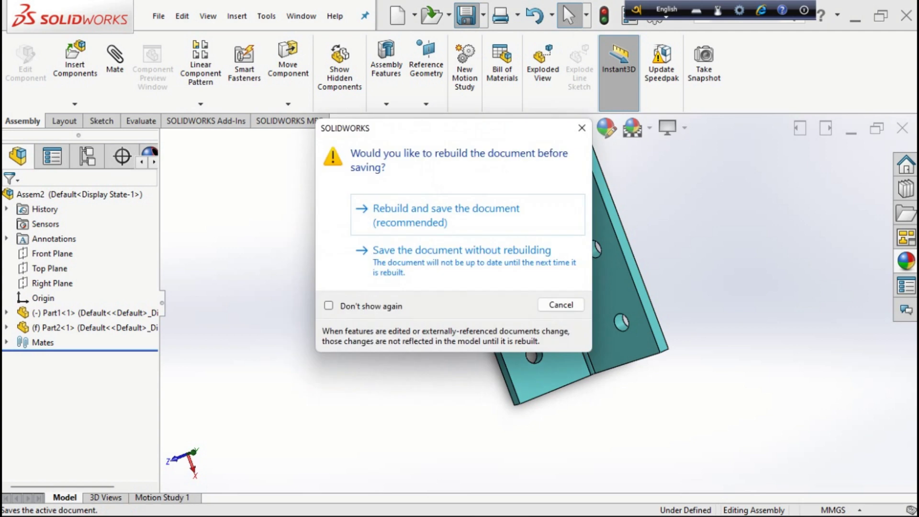
left_click(468, 249)
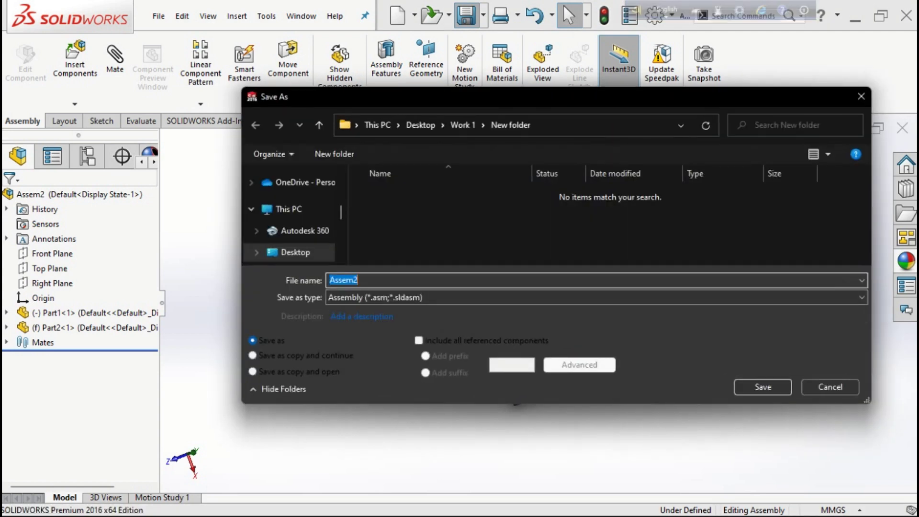